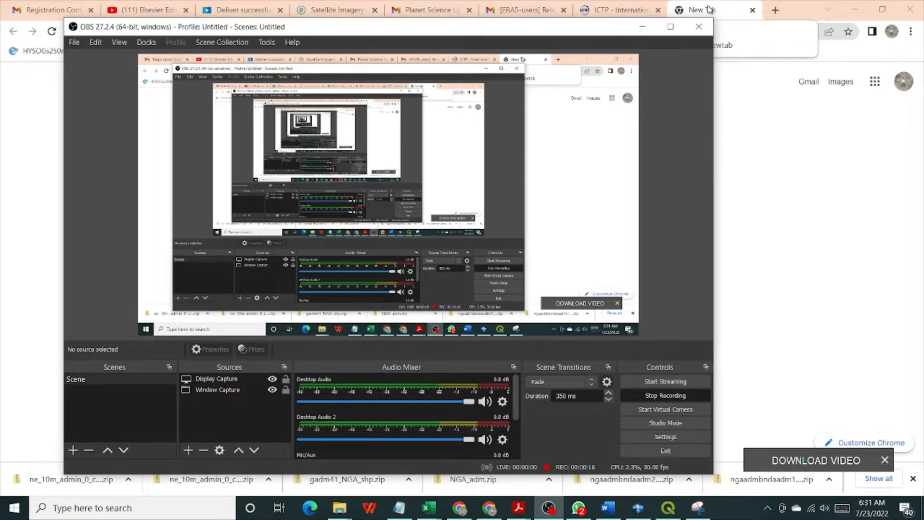
# Switch to the new tab in Chrome
pyautogui.click(709, 9)
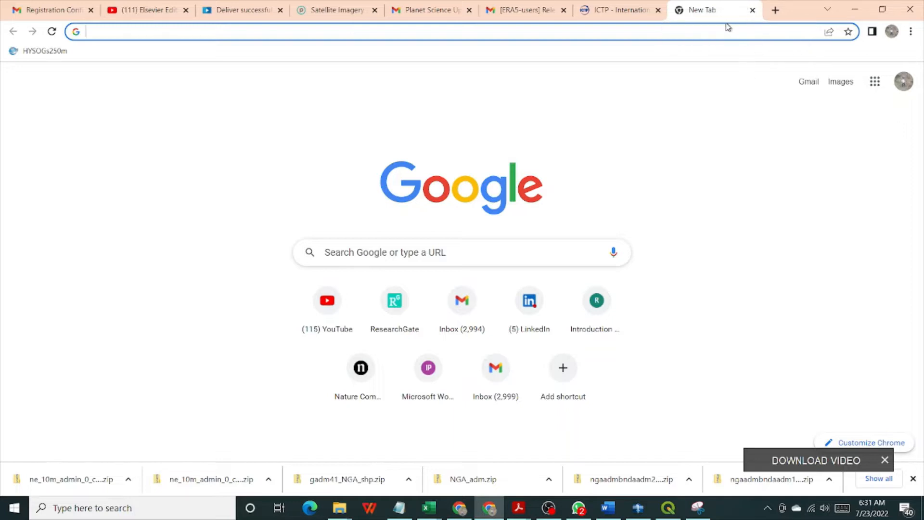
pyautogui.click(729, 35)
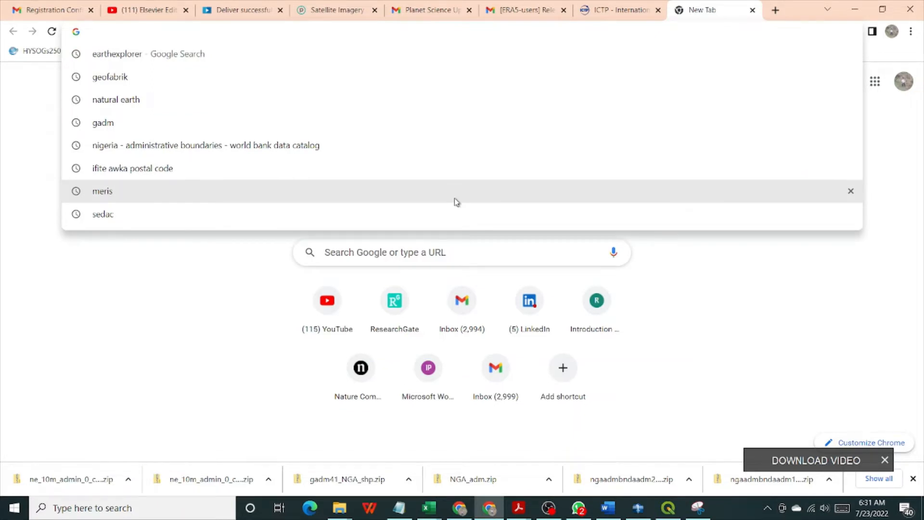
pyautogui.write('earh')
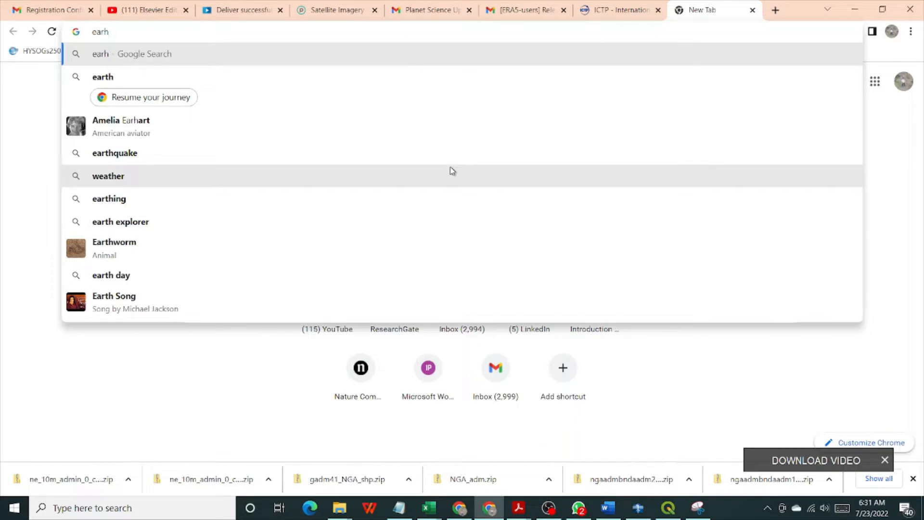
pyautogui.press('BackSpace')
pyautogui.press('BackSpace')
pyautogui.press('BackSpace')
pyautogui.press('BackSpace')
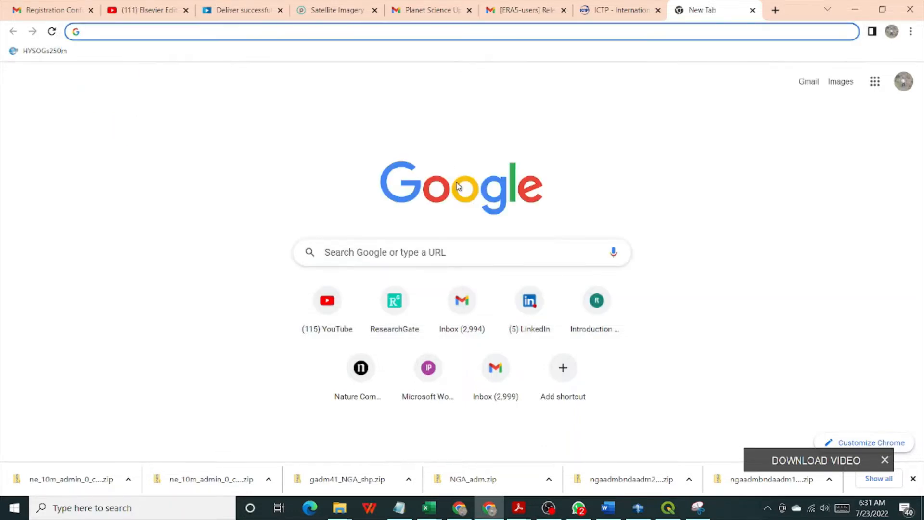
# Search Google for "earthexplorer" and open the USGS EarthExplorer site
pyautogui.click(371, 254)
pyautogui.write('earthexplorer')
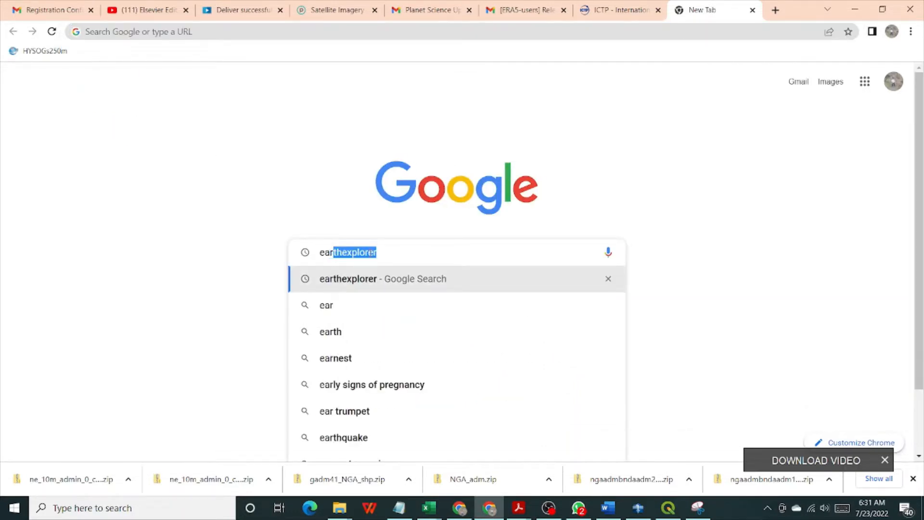
pyautogui.press('Return')
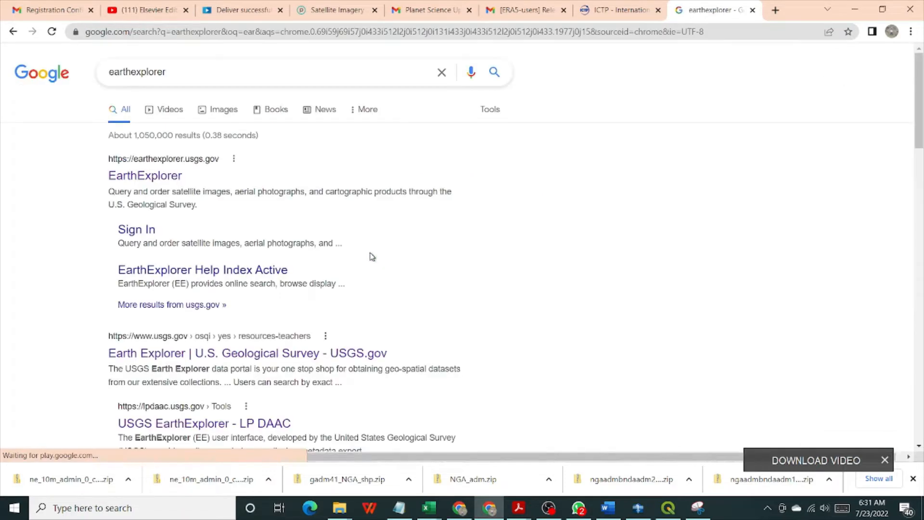
pyautogui.click(169, 178)
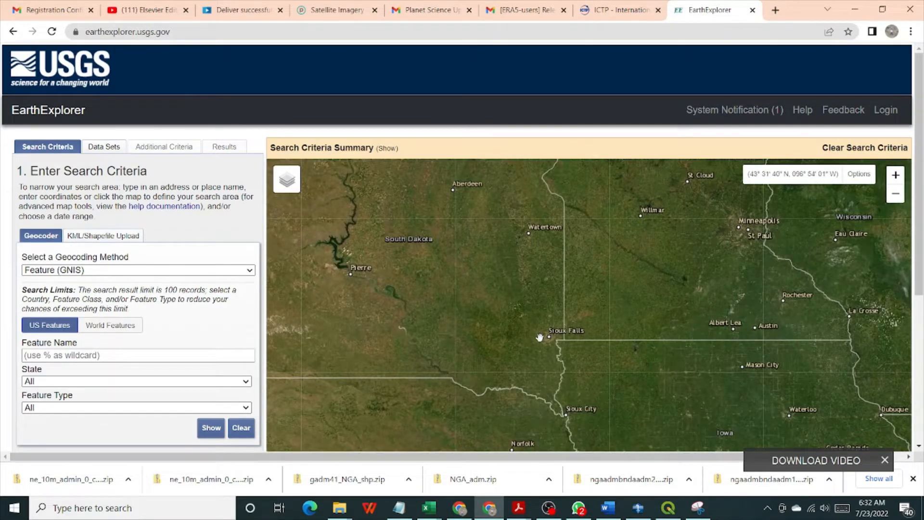
# Sign in to EarthExplorer with the saved USGS username and password
pyautogui.click(895, 111)
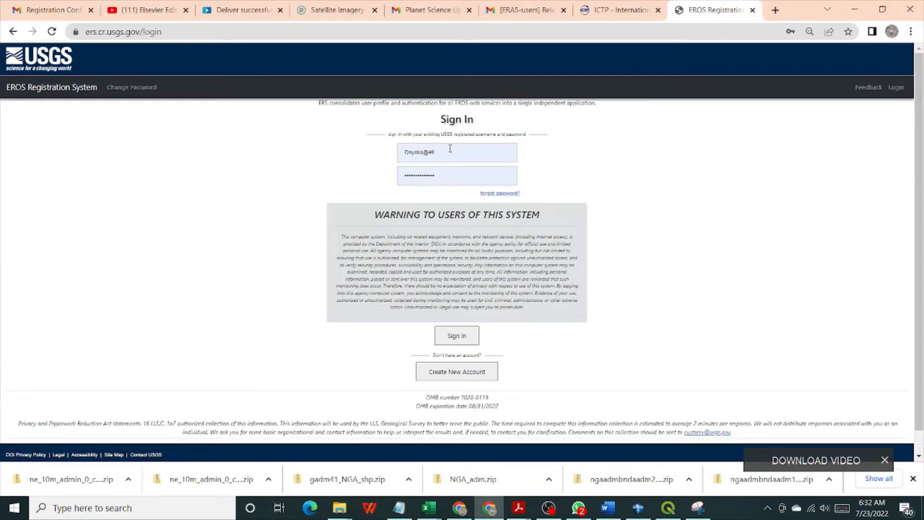
pyautogui.click(458, 337)
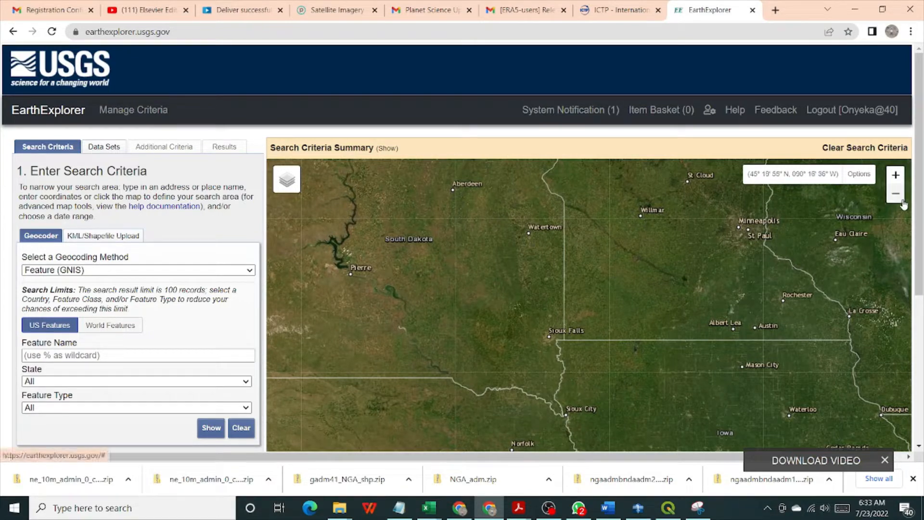
pyautogui.click(897, 175)
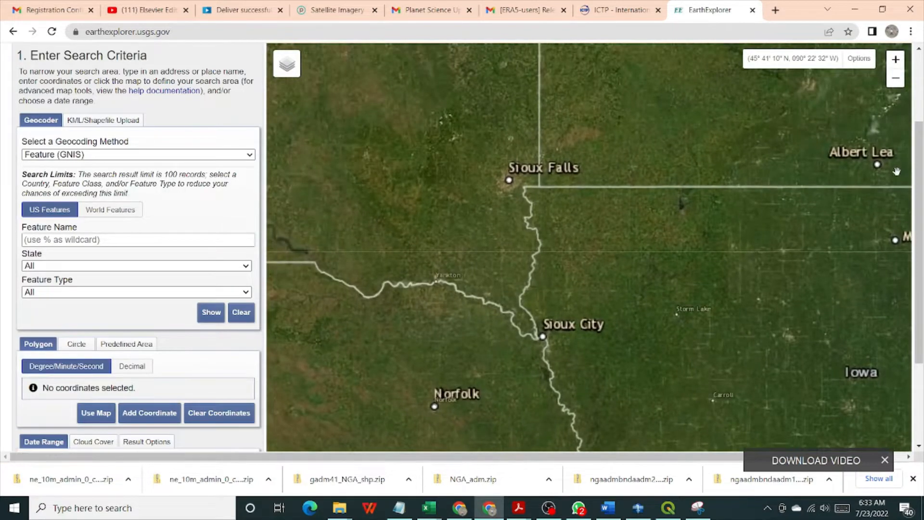
pyautogui.click(899, 177)
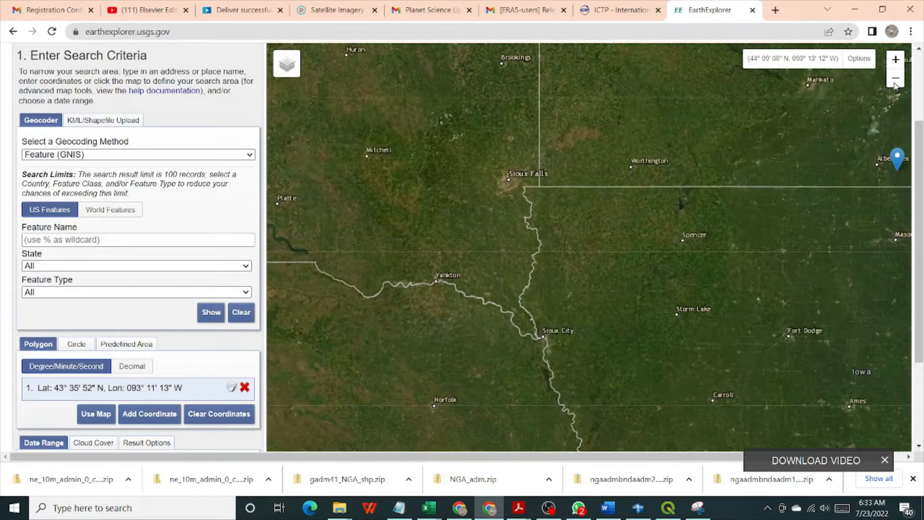
pyautogui.click(897, 58)
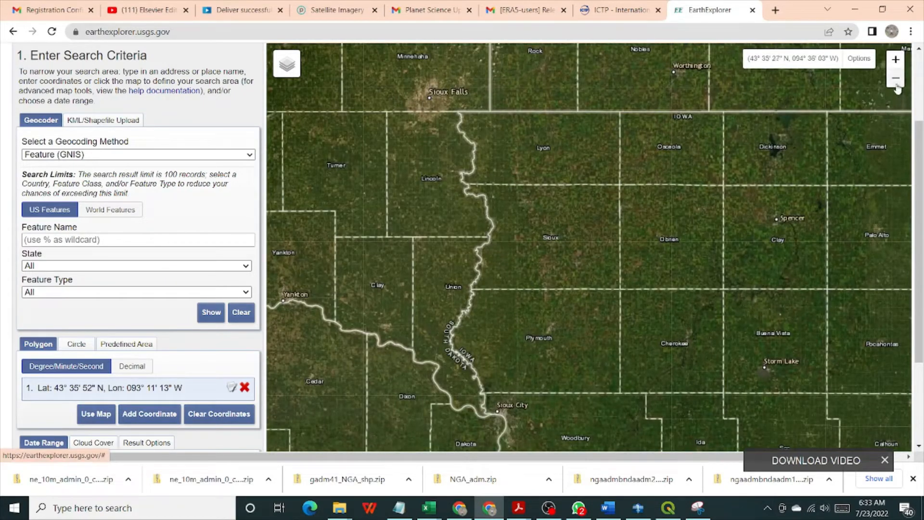
pyautogui.click(244, 387)
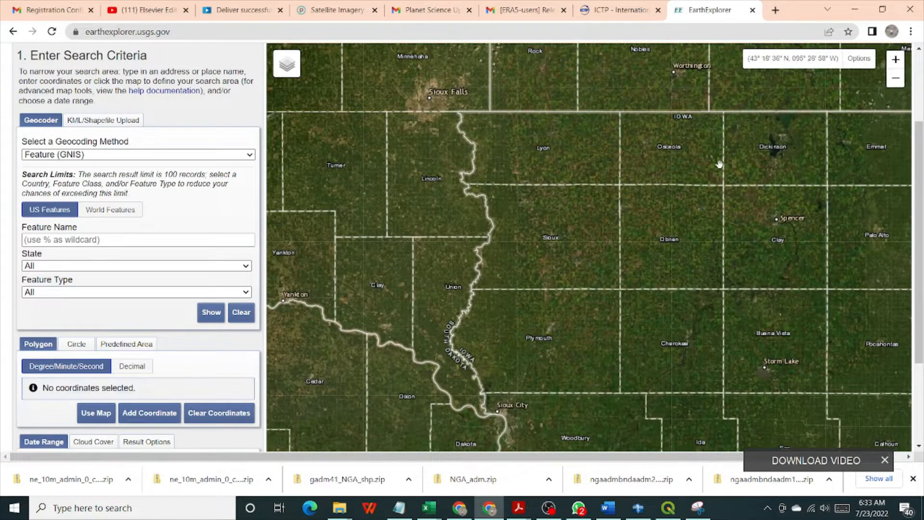
# Bring the African continent into view on the search map at world scale
pyautogui.click(895, 78)
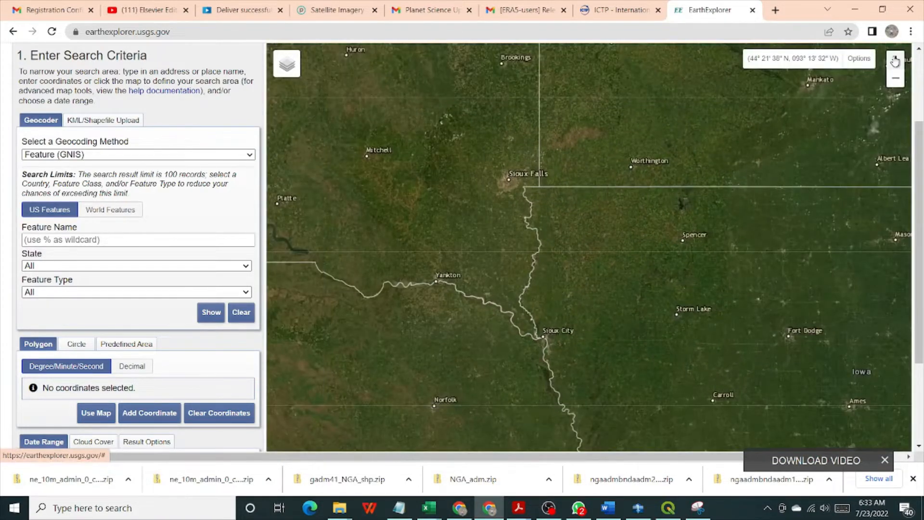
pyautogui.click(895, 59)
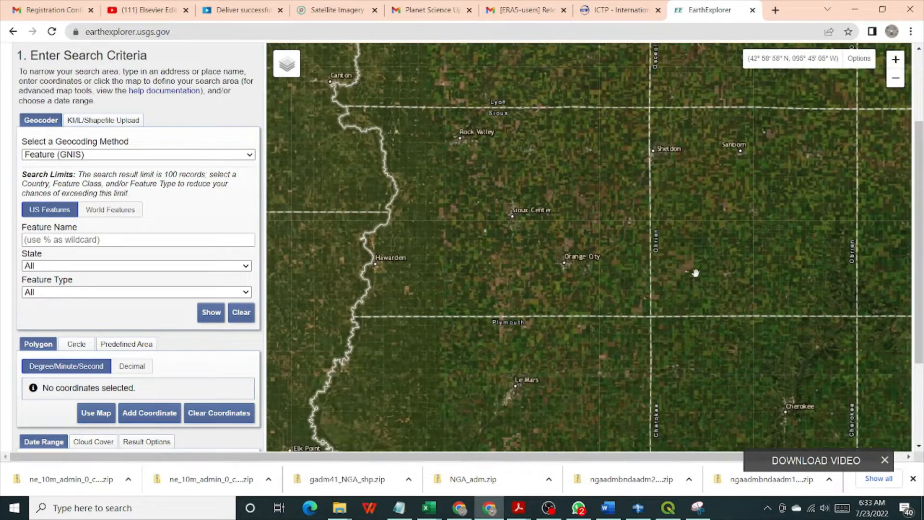
pyautogui.click(898, 80)
pyautogui.click(898, 80)
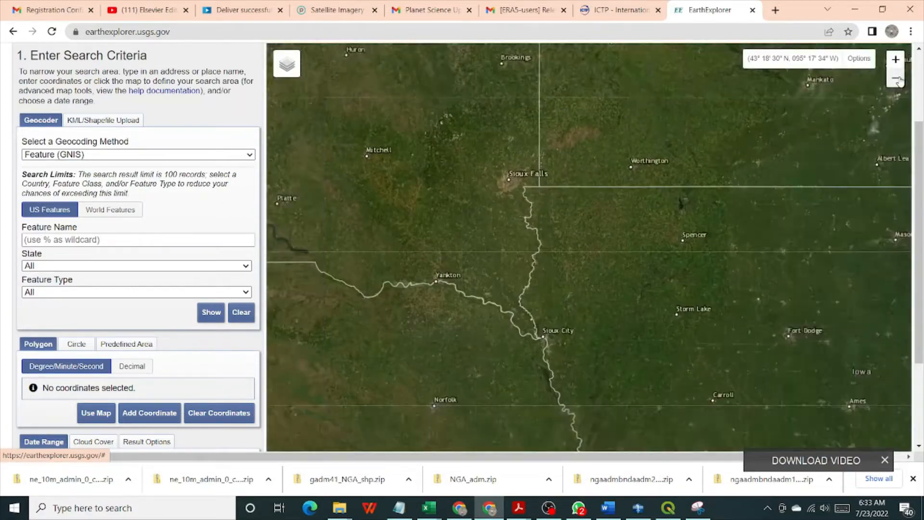
pyautogui.click(899, 80)
pyautogui.click(899, 80)
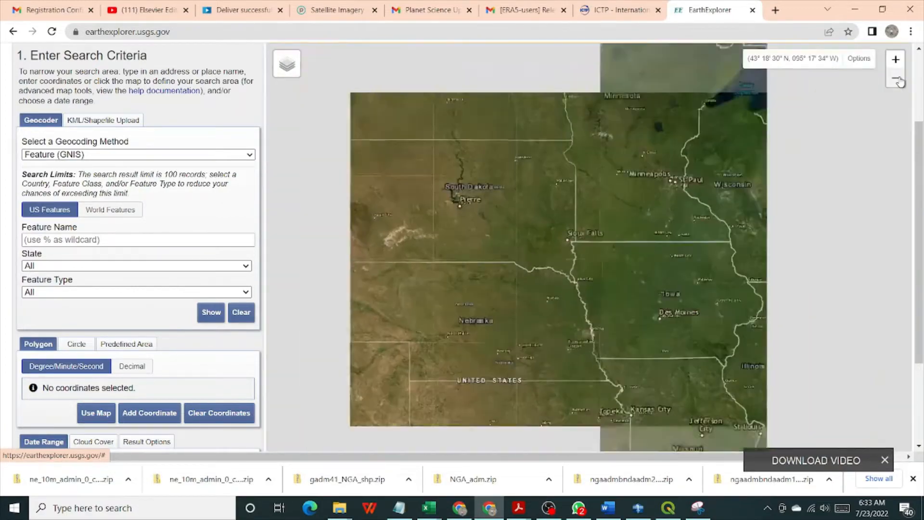
pyautogui.click(899, 81)
pyautogui.click(898, 80)
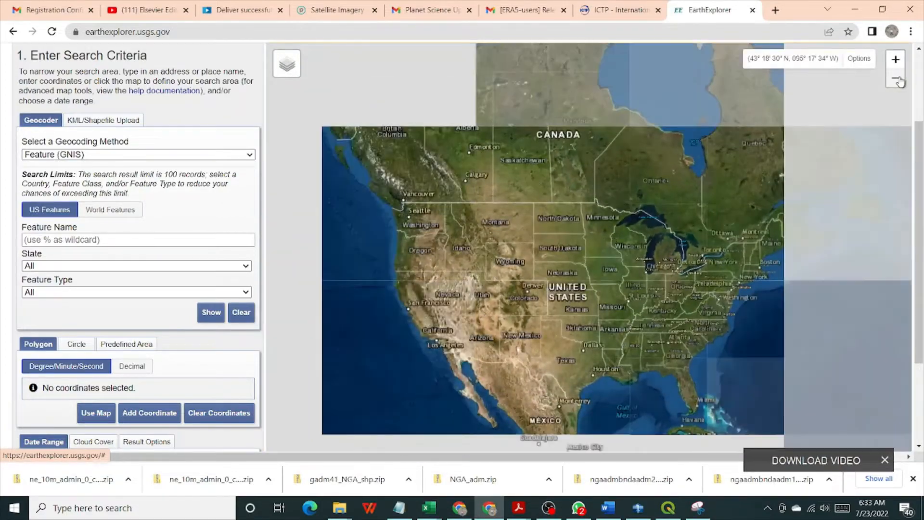
pyautogui.click(899, 80)
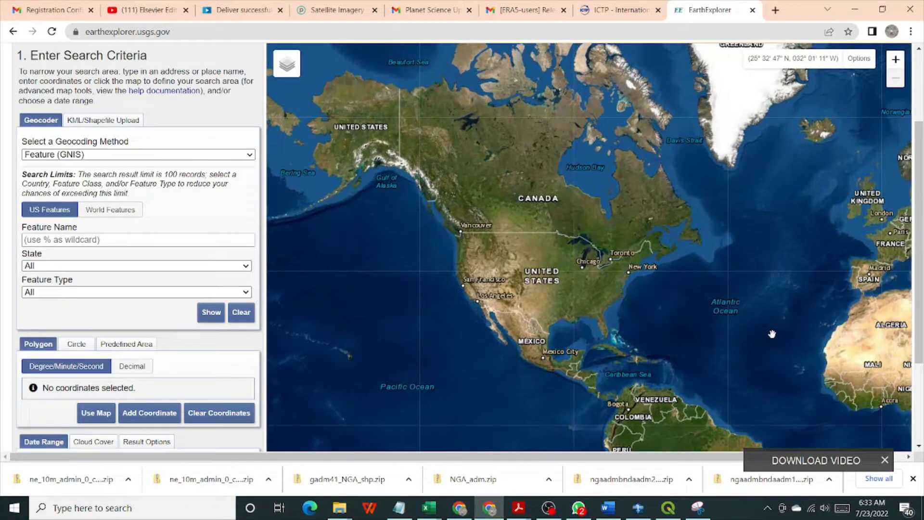
pyautogui.moveTo(773, 334); pyautogui.dragTo(771, 334)
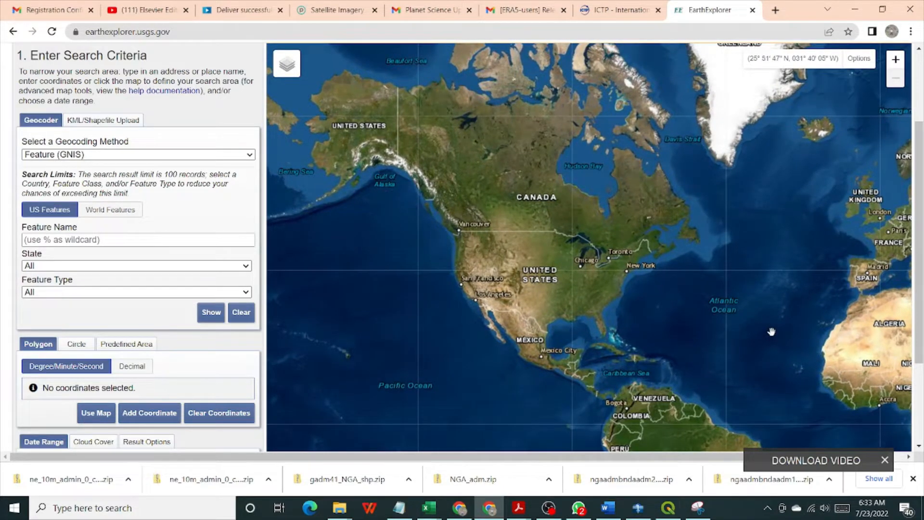
pyautogui.moveTo(771, 332); pyautogui.dragTo(430, 167)
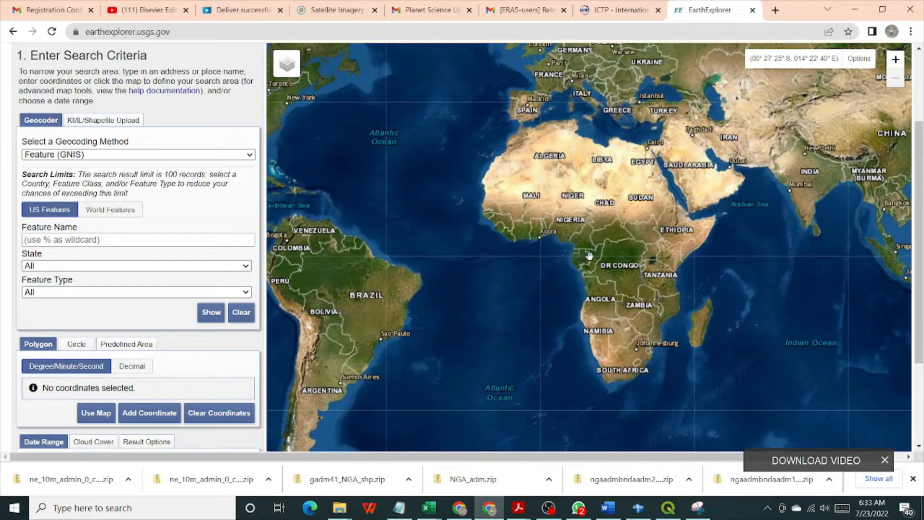
# Focus the search map on Nigeria to examine its cities and borders
pyautogui.click(896, 60)
pyautogui.click(897, 60)
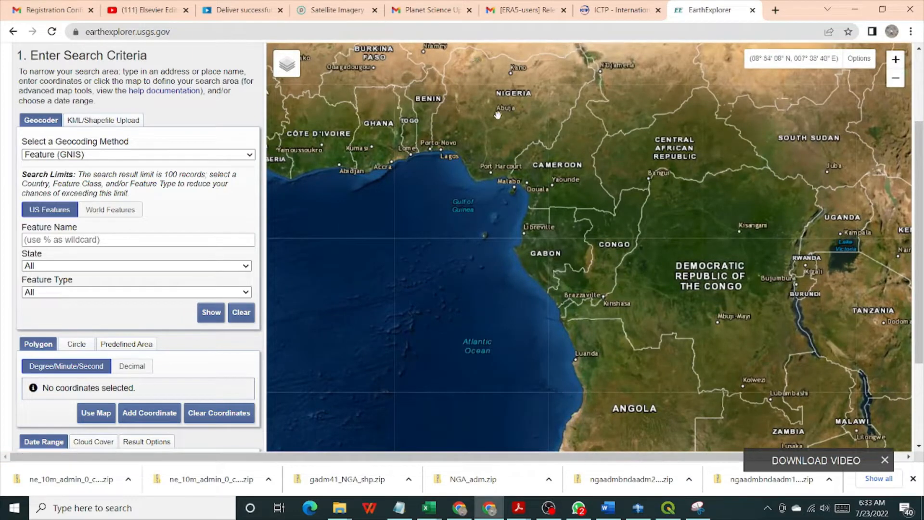
pyautogui.moveTo(497, 111); pyautogui.dragTo(561, 264)
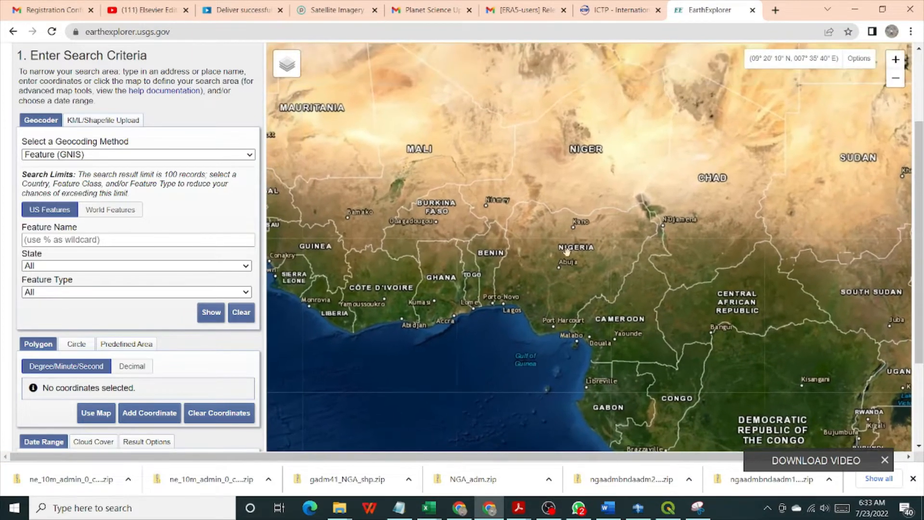
pyautogui.click(895, 61)
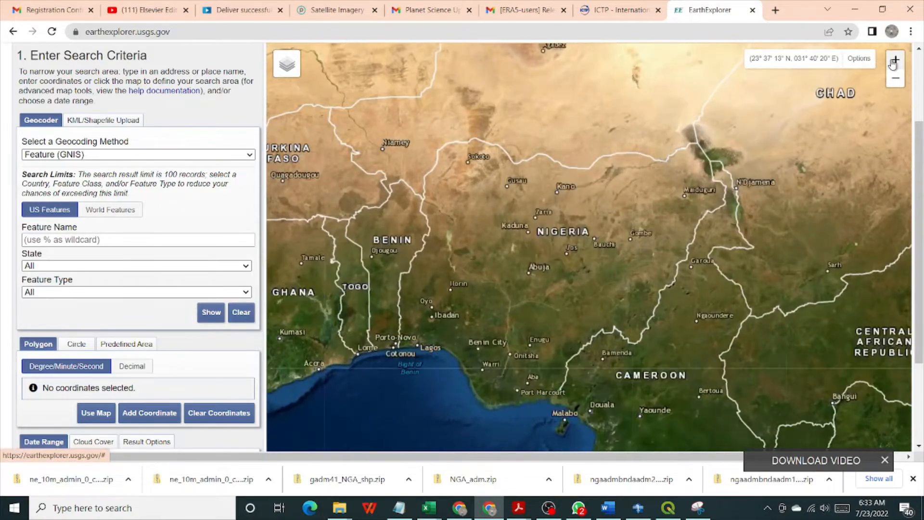
pyautogui.click(894, 61)
pyautogui.moveTo(441, 386); pyautogui.dragTo(533, 340)
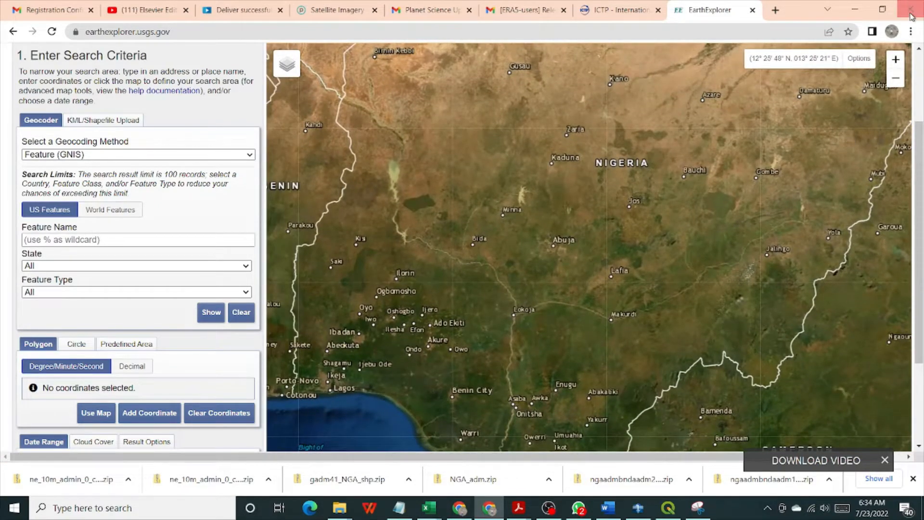
pyautogui.click(897, 79)
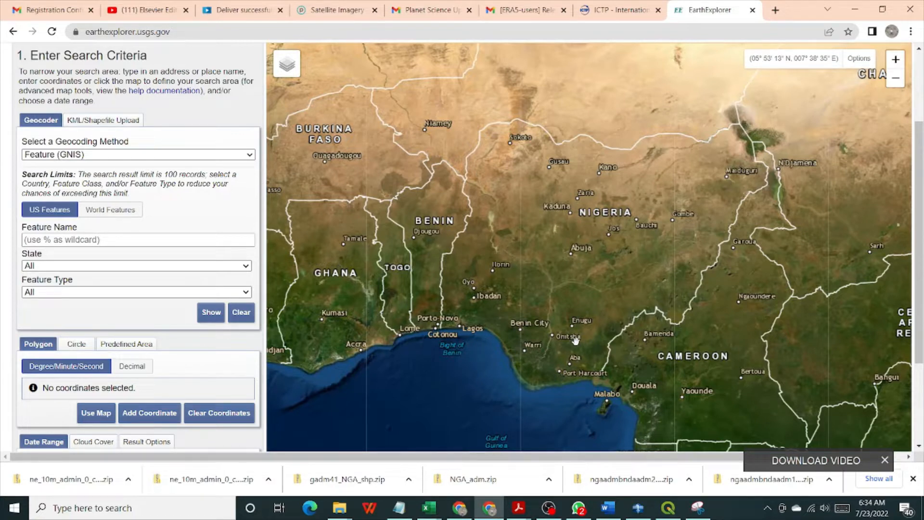
pyautogui.click(896, 60)
pyautogui.click(896, 59)
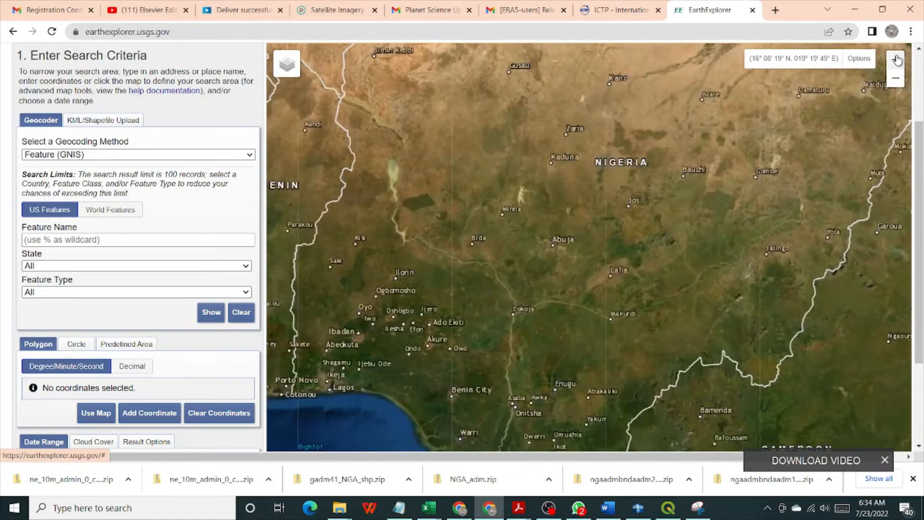
# Locate Anambra State in southeastern Nigeria and examine the Njikoka and Awka area in close-up on the map
pyautogui.moveTo(527, 411); pyautogui.dragTo(529, 216)
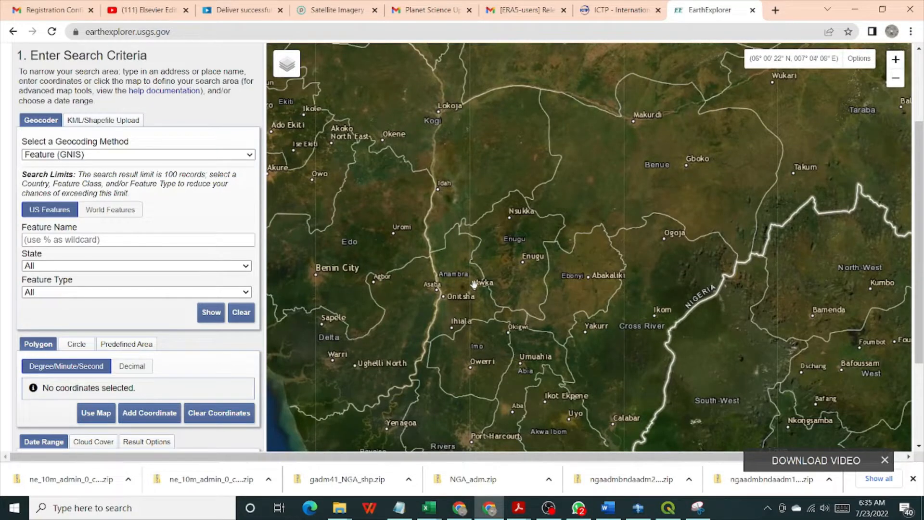
pyautogui.moveTo(468, 283); pyautogui.dragTo(566, 261)
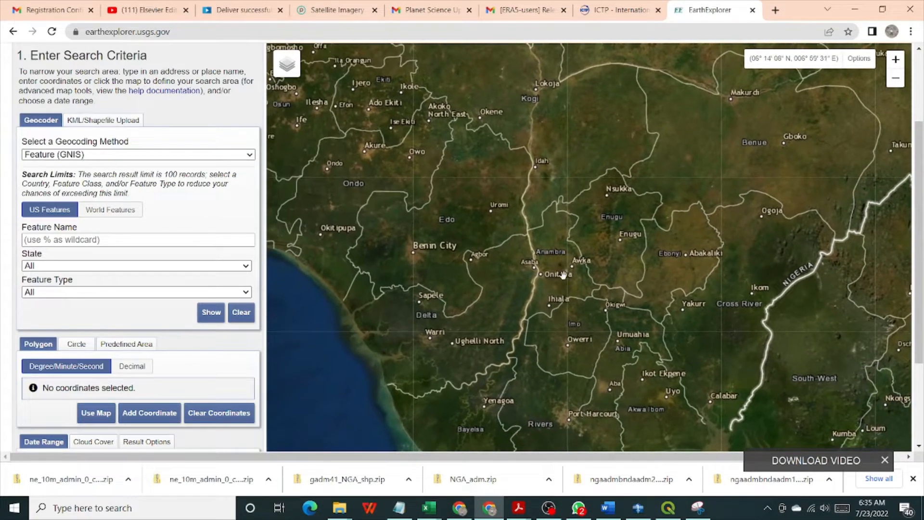
pyautogui.click(898, 58)
pyautogui.click(899, 59)
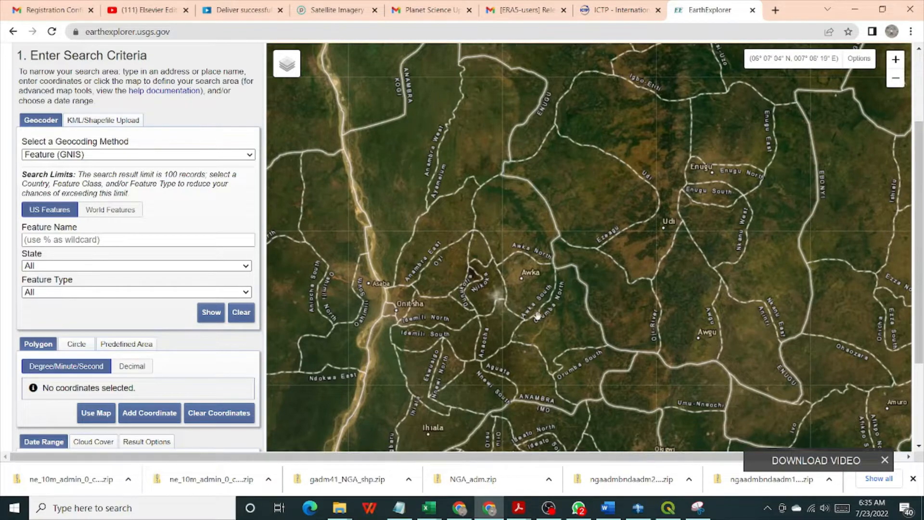
pyautogui.click(896, 81)
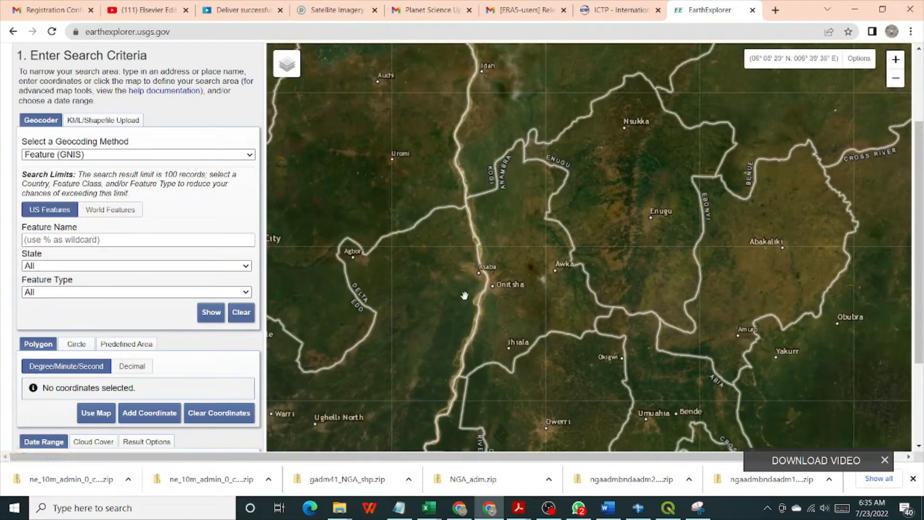
pyautogui.moveTo(501, 278); pyautogui.dragTo(520, 268)
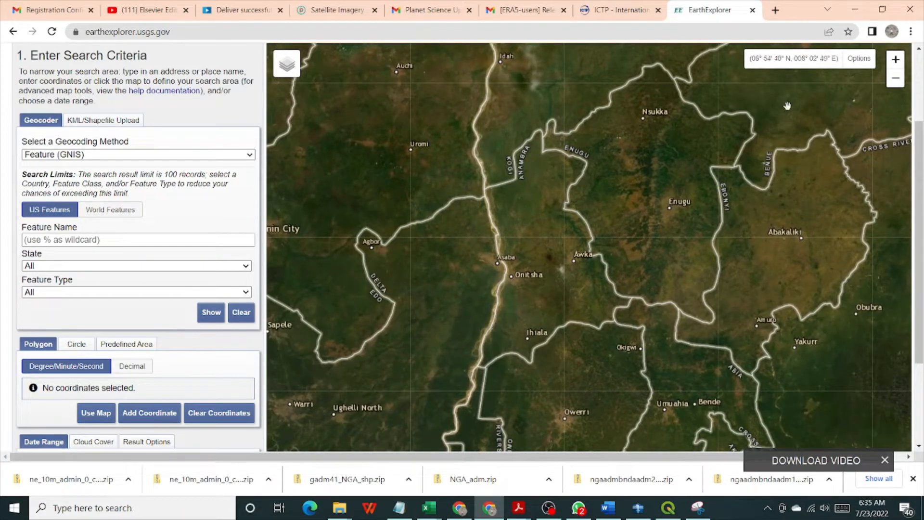
pyautogui.click(896, 59)
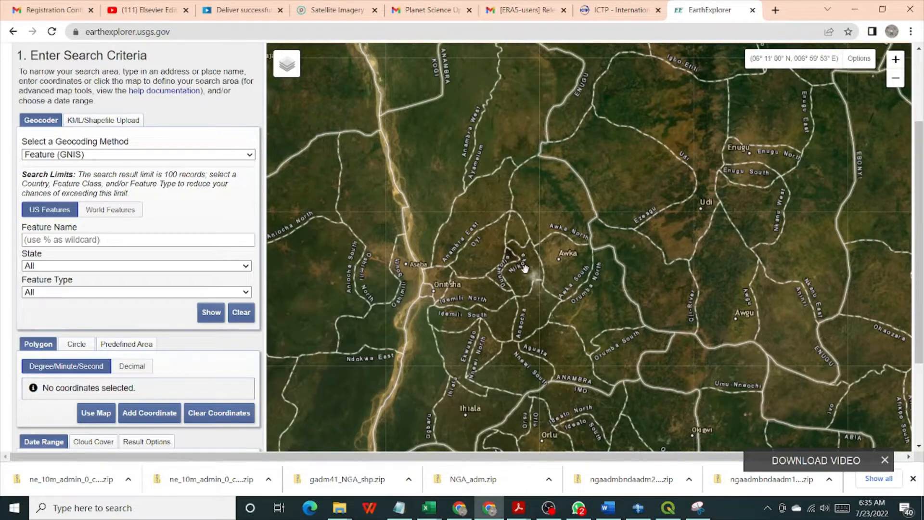
pyautogui.click(860, 61)
pyautogui.click(896, 59)
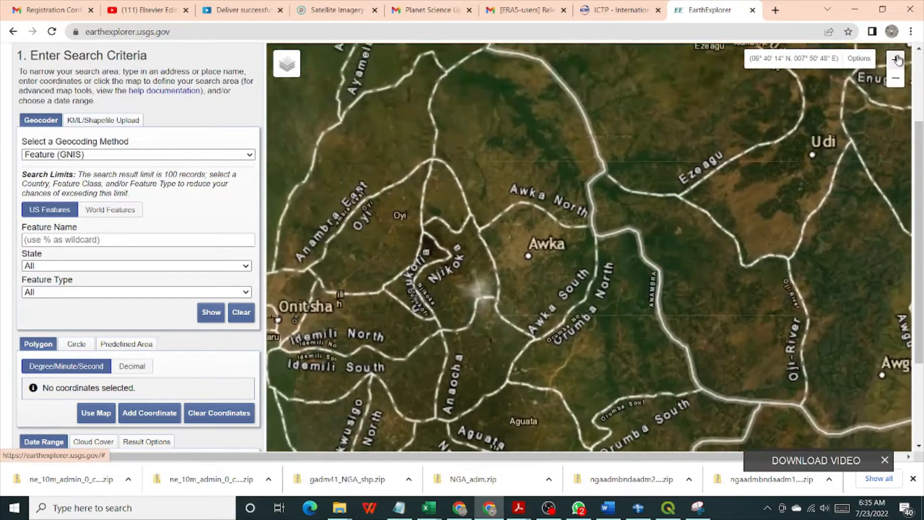
pyautogui.click(896, 59)
pyautogui.moveTo(459, 275); pyautogui.dragTo(716, 265)
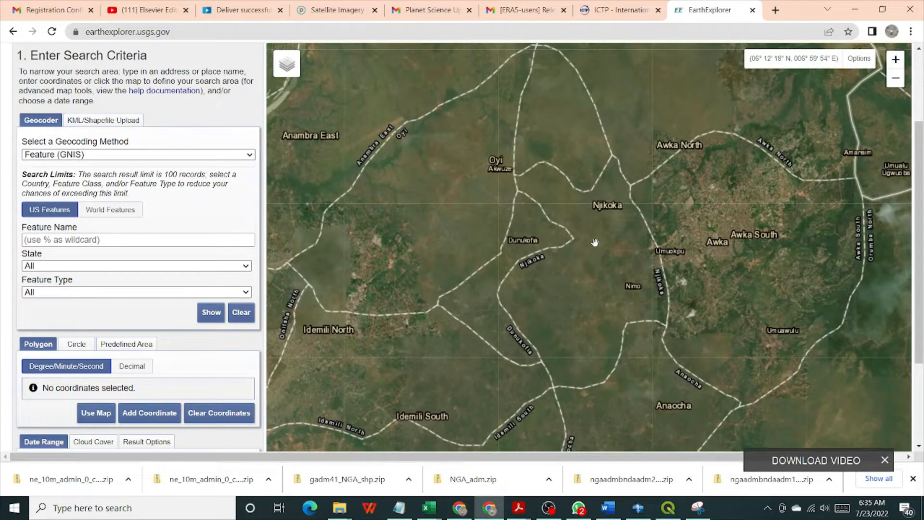
# Examine the Njikoka and Dunukofia district boundaries west of Awka in closer detail on the map
pyautogui.click(896, 59)
pyautogui.moveTo(586, 293); pyautogui.dragTo(584, 222)
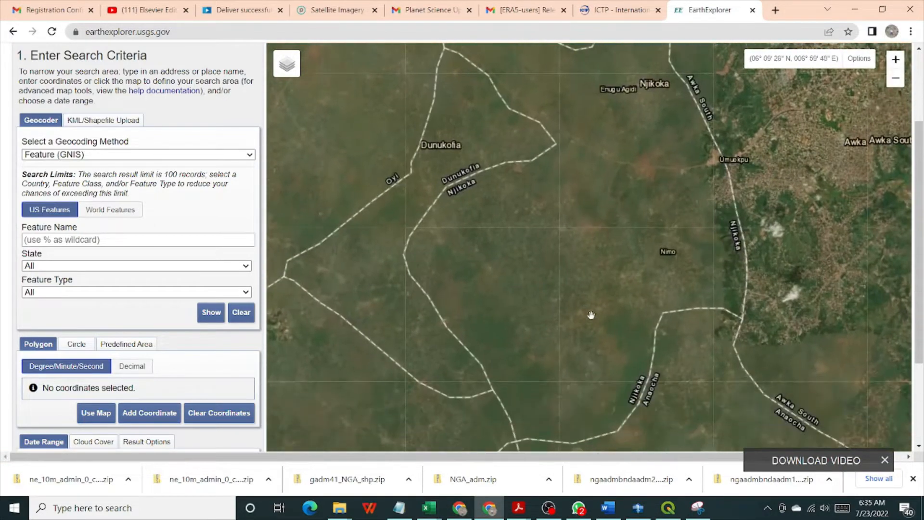
pyautogui.moveTo(563, 182); pyautogui.dragTo(556, 250)
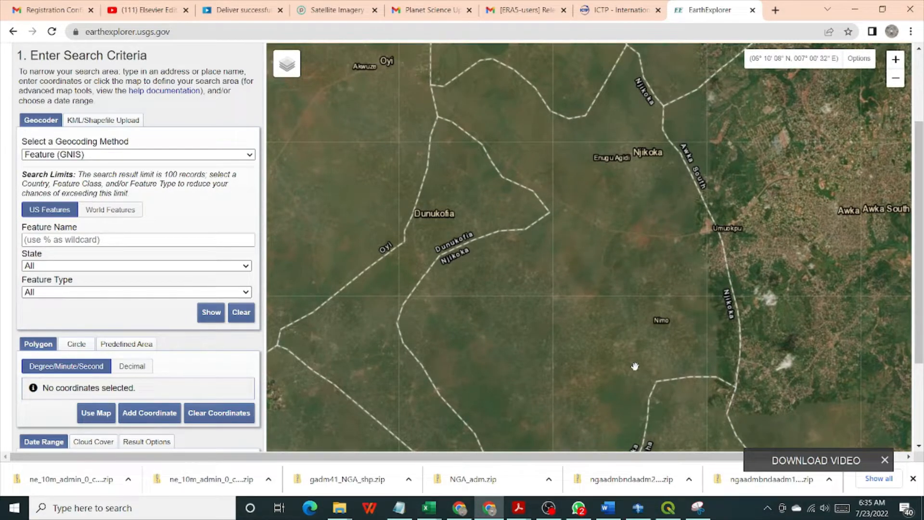
pyautogui.moveTo(581, 359); pyautogui.dragTo(620, 245)
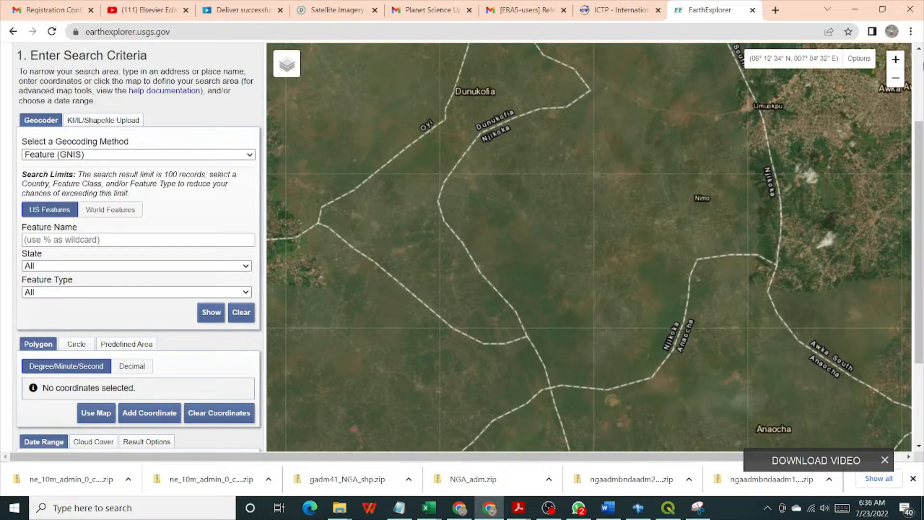
# Inspect the settlements and roads within Njikoka at building-level detail in the satellite imagery
pyautogui.click(896, 61)
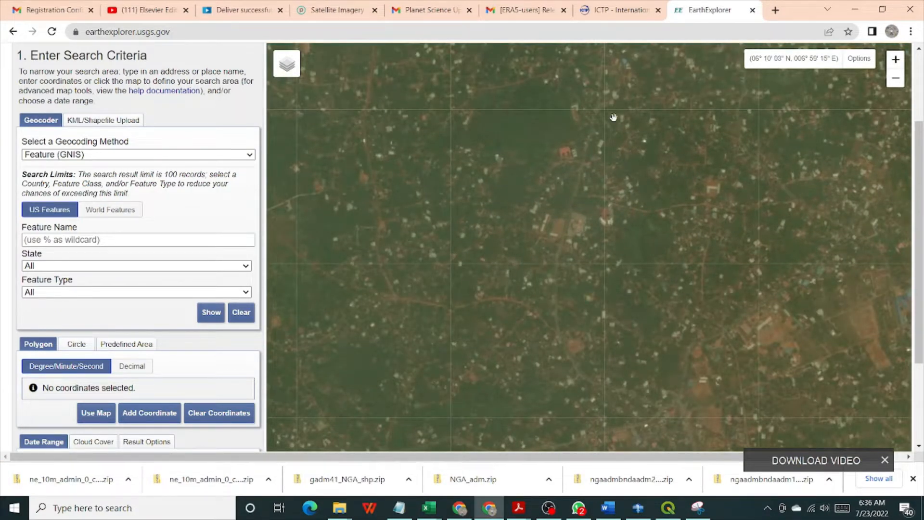
pyautogui.moveTo(614, 118); pyautogui.dragTo(572, 250)
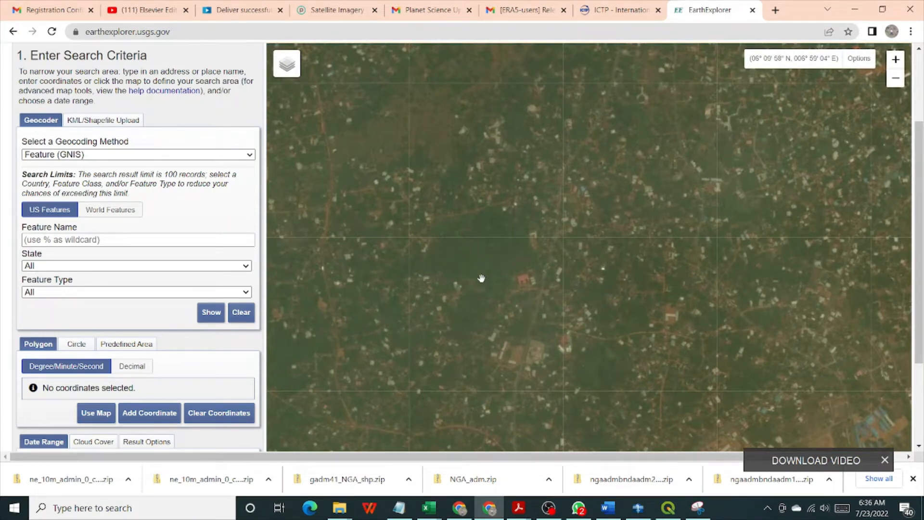
pyautogui.click(897, 58)
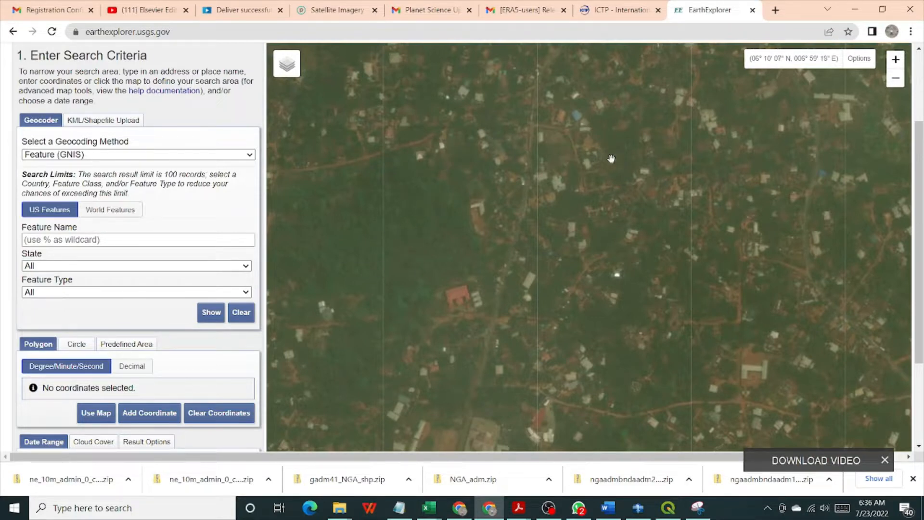
pyautogui.scroll(2, 600, 196)
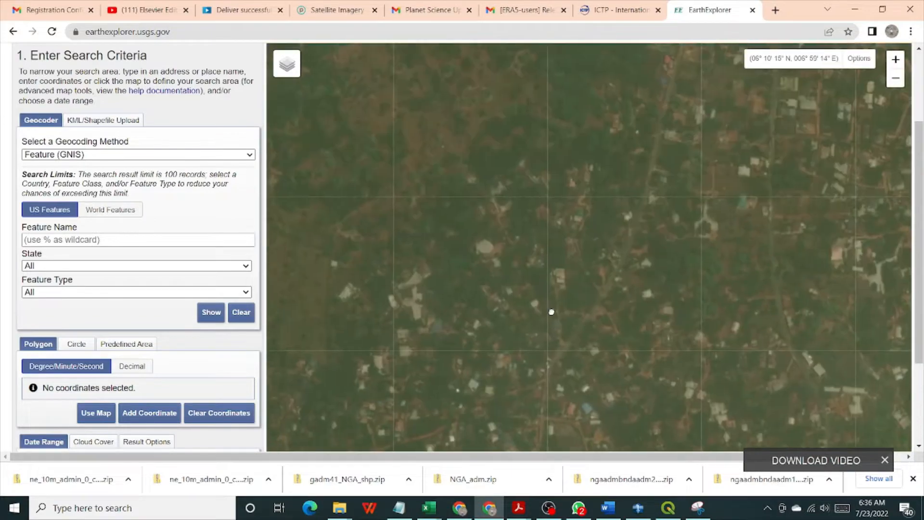
pyautogui.moveTo(586, 200); pyautogui.dragTo(544, 286)
pyautogui.moveTo(428, 248); pyautogui.dragTo(552, 323)
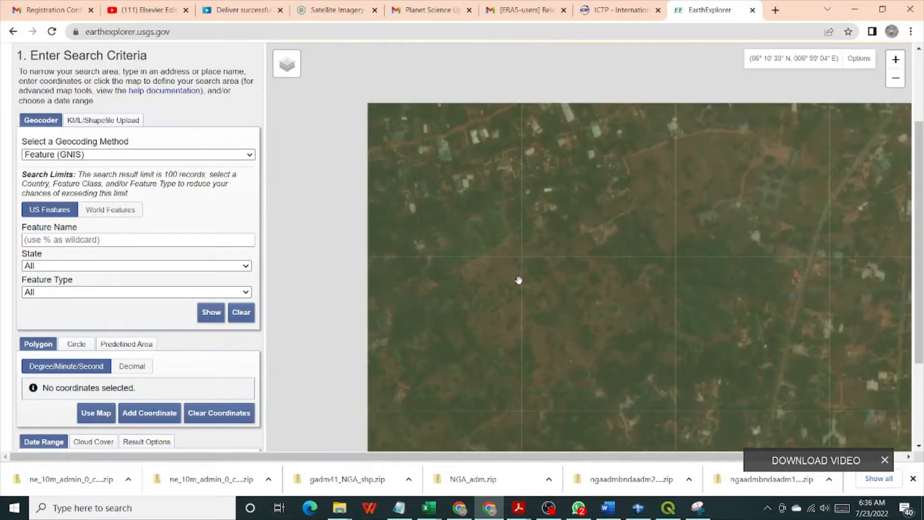
pyautogui.scroll(2, 548, 231)
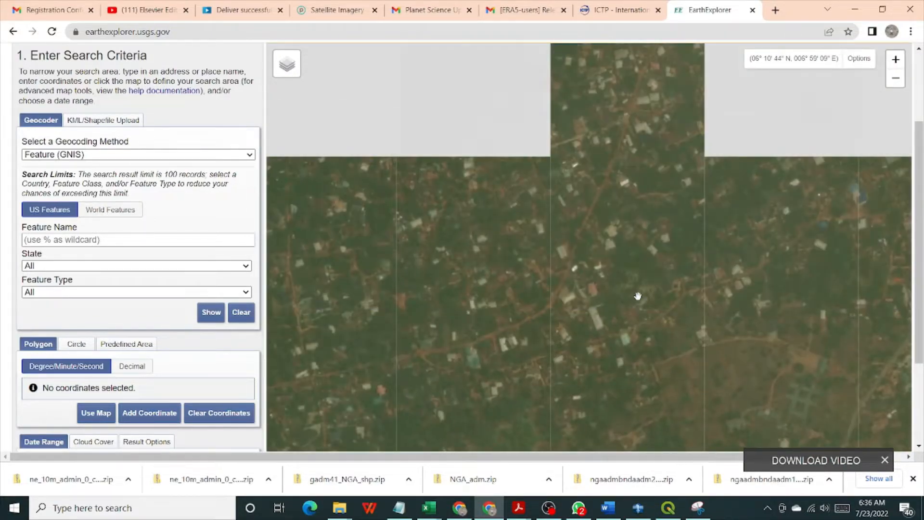
# Return the map to a regional view of southeastern Nigeria showing Anambra State and its neighbouring states
pyautogui.click(897, 82)
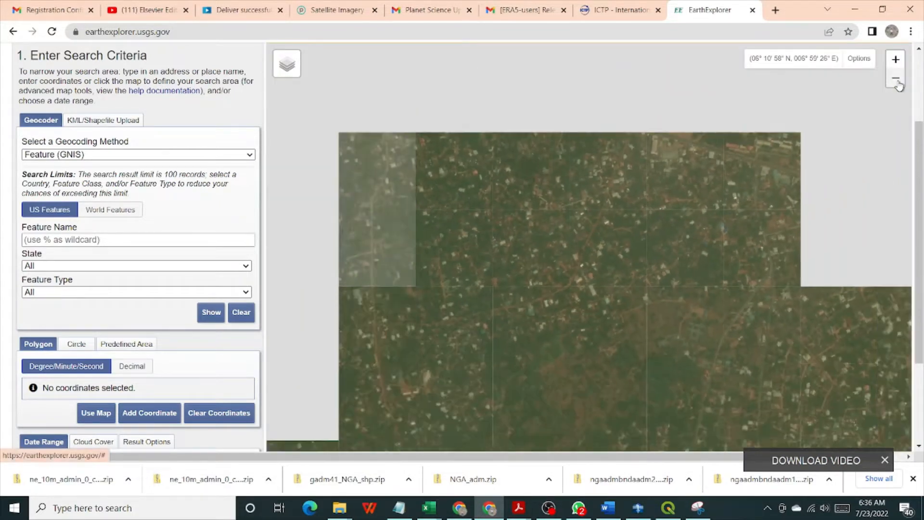
pyautogui.click(897, 81)
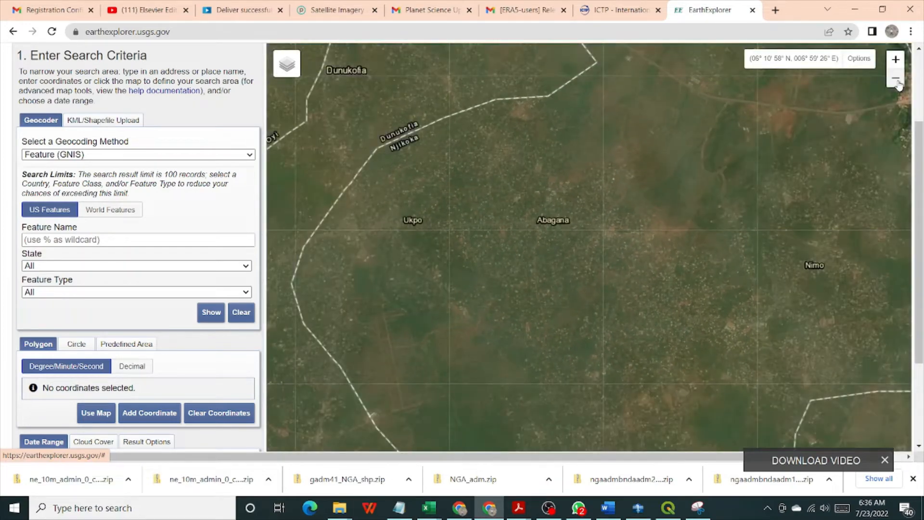
pyautogui.click(898, 82)
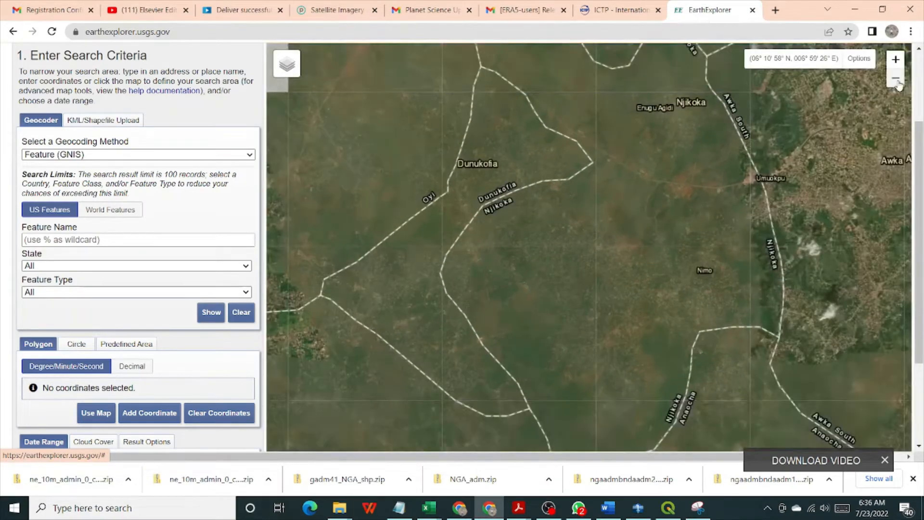
pyautogui.moveTo(636, 259); pyautogui.dragTo(634, 237)
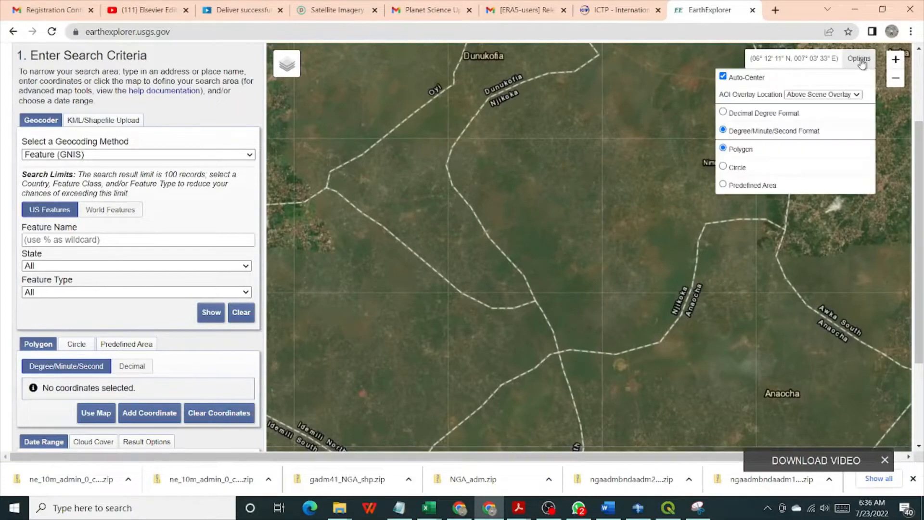
pyautogui.click(895, 86)
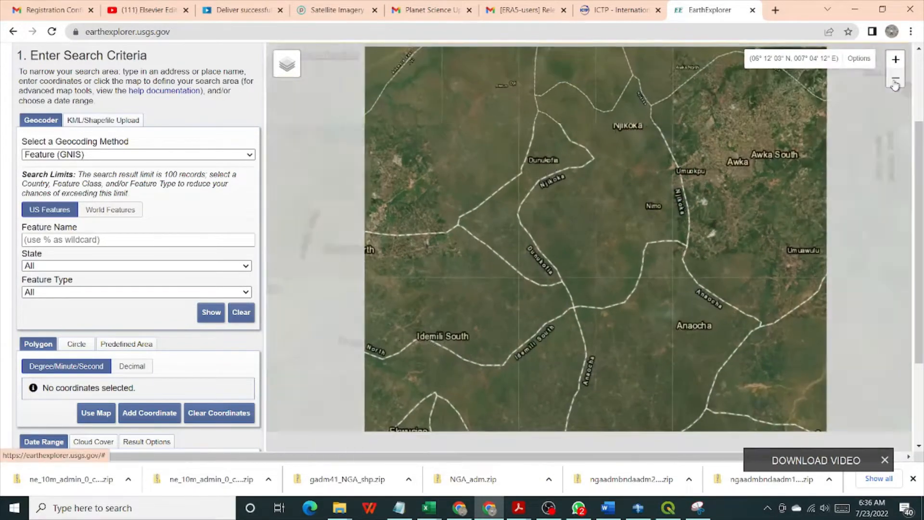
pyautogui.click(895, 85)
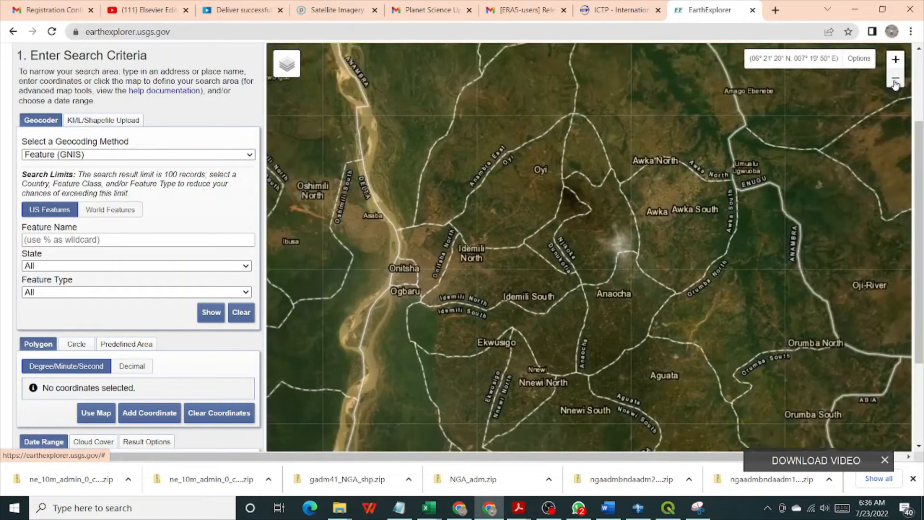
pyautogui.click(895, 84)
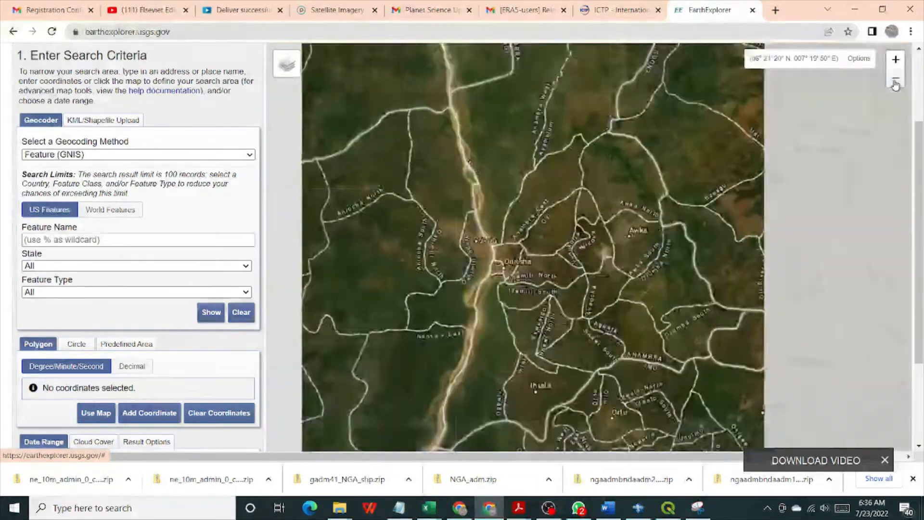
pyautogui.moveTo(554, 93); pyautogui.dragTo(608, 232)
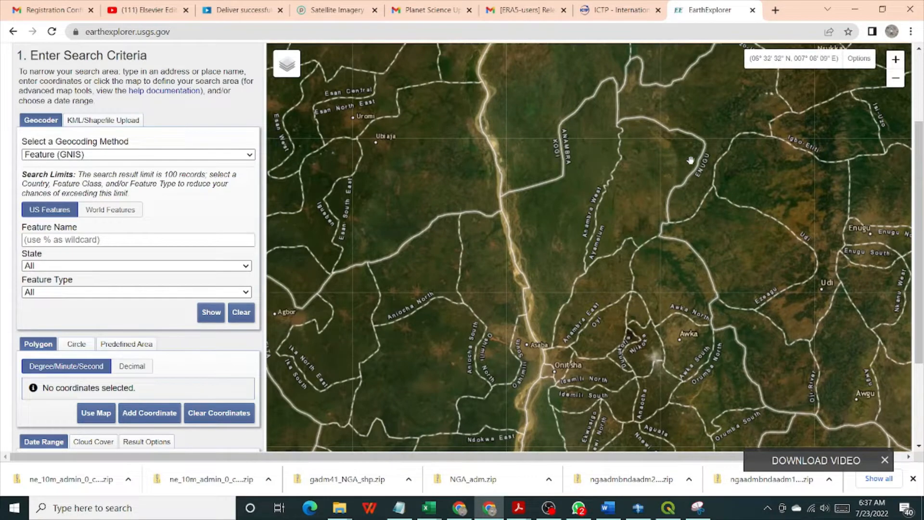
pyautogui.moveTo(624, 298); pyautogui.dragTo(610, 229)
pyautogui.click(895, 78)
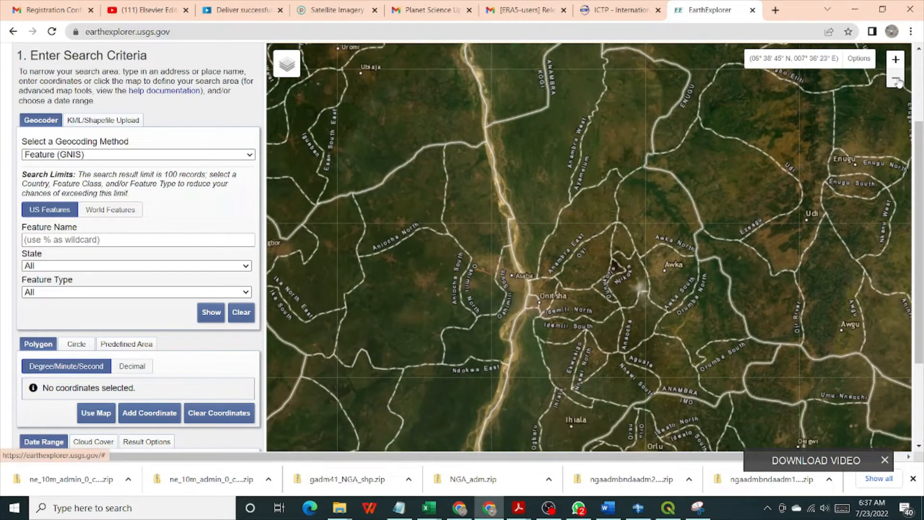
pyautogui.moveTo(592, 294); pyautogui.dragTo(558, 269)
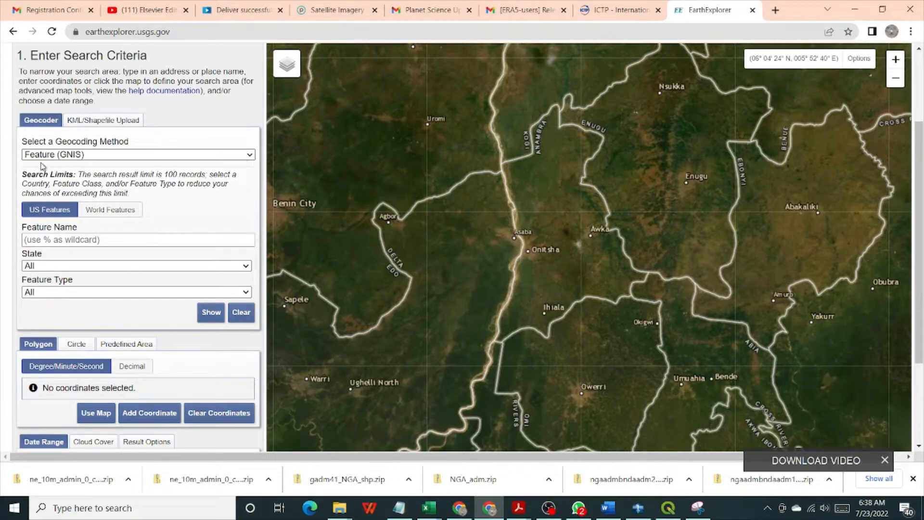
# Keep Feature (GNIS) as the geocoding method and switch the feature search to World Features
pyautogui.click(247, 158)
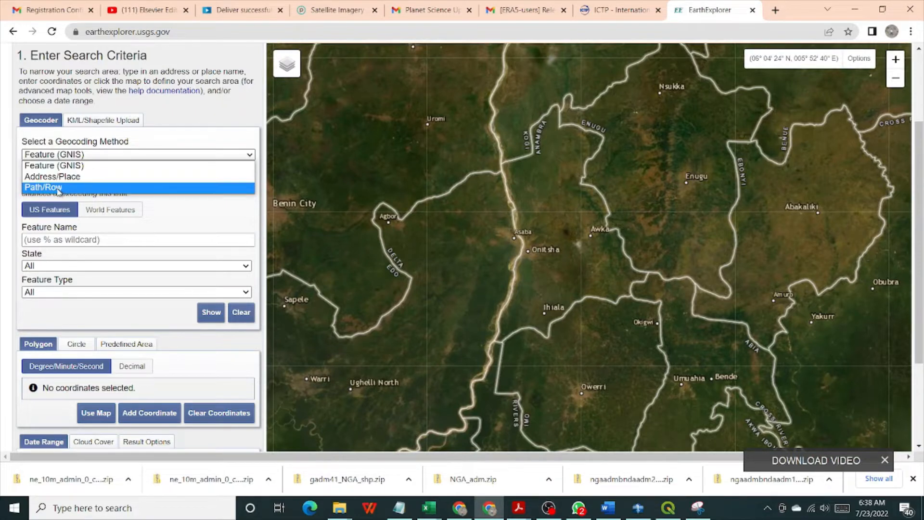
pyautogui.click(70, 167)
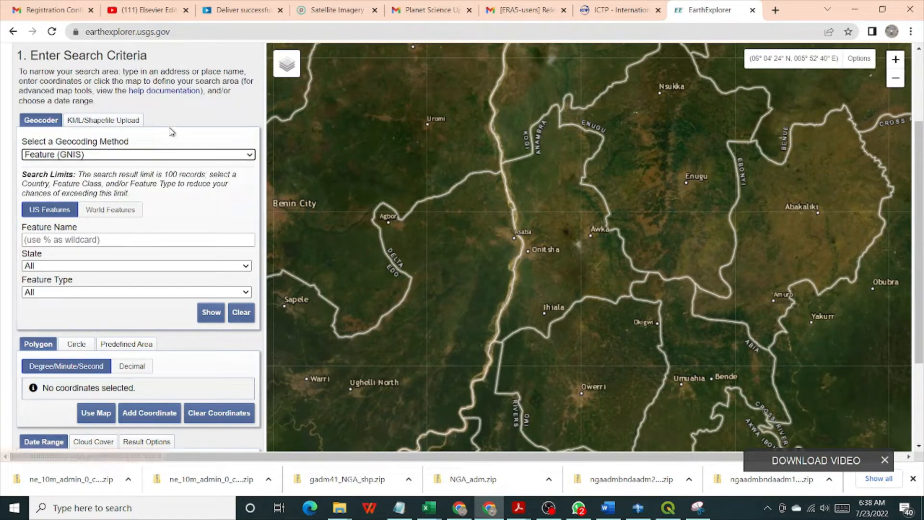
pyautogui.scroll(-1, 172, 131)
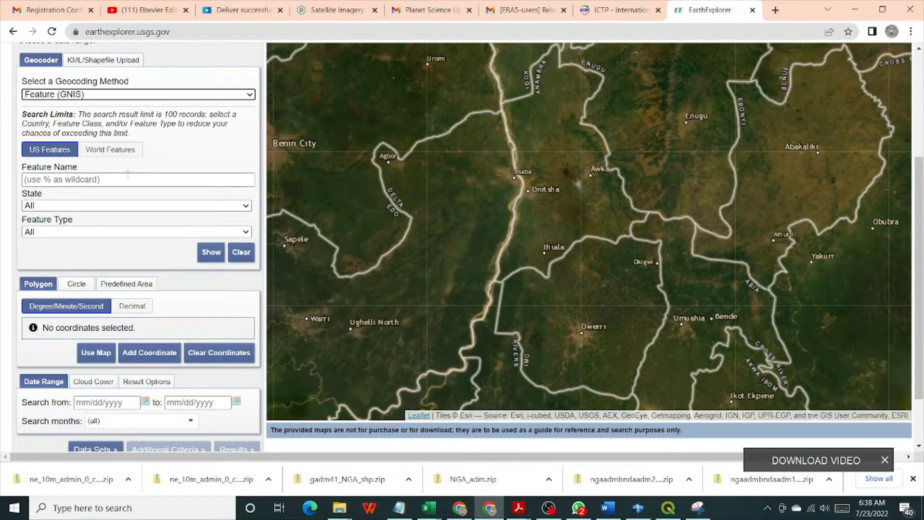
pyautogui.click(120, 152)
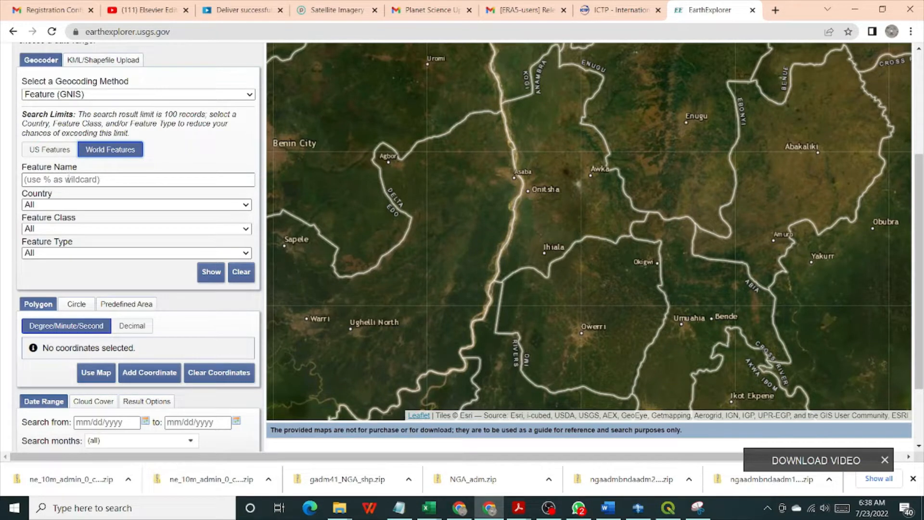
pyautogui.click(67, 179)
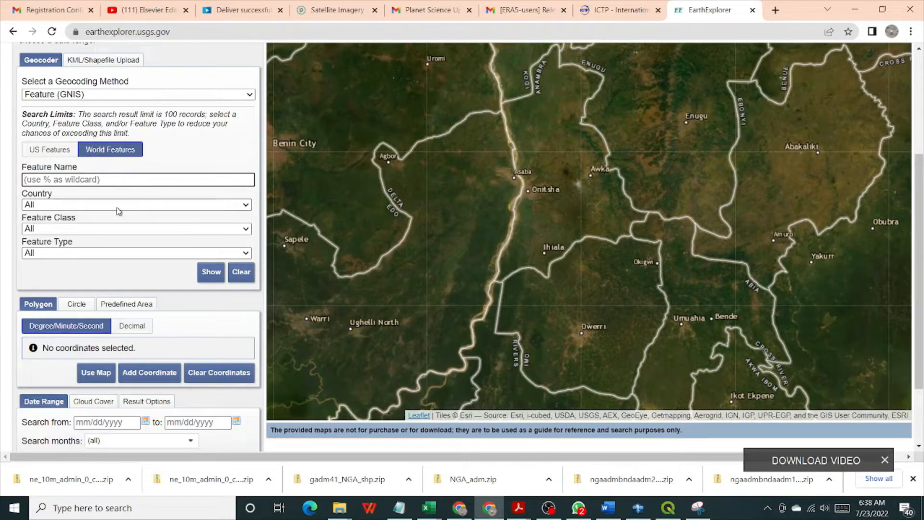
# Set the country for the world feature search to Nigeria
pyautogui.click(246, 205)
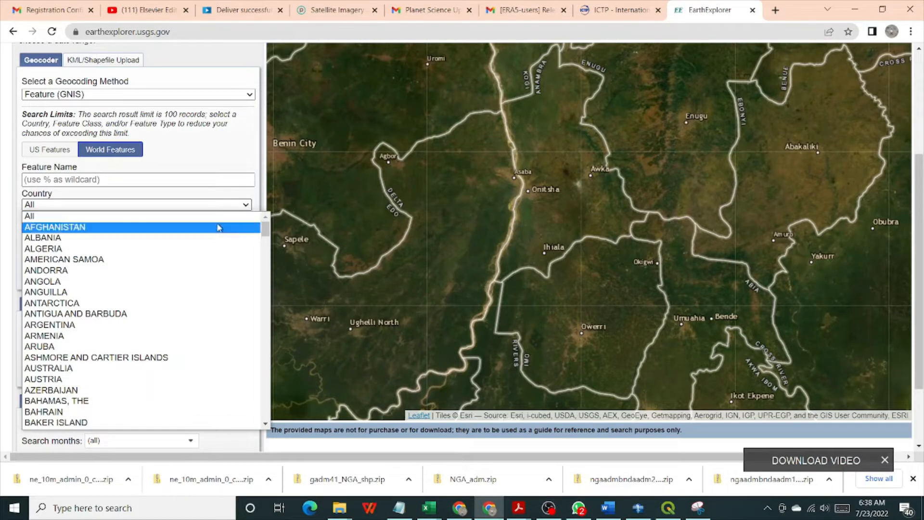
pyautogui.scroll(-5, 115, 312)
pyautogui.scroll(-10, 115, 313)
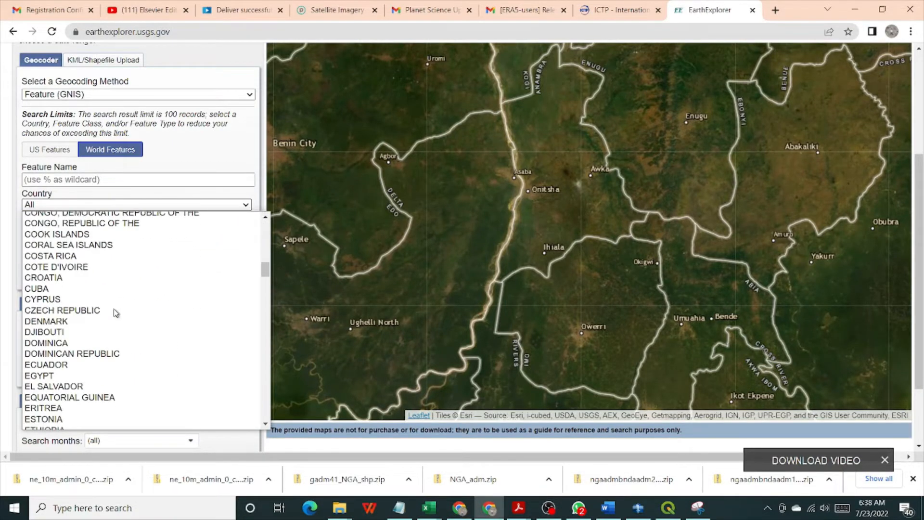
pyautogui.scroll(-20, 54, 337)
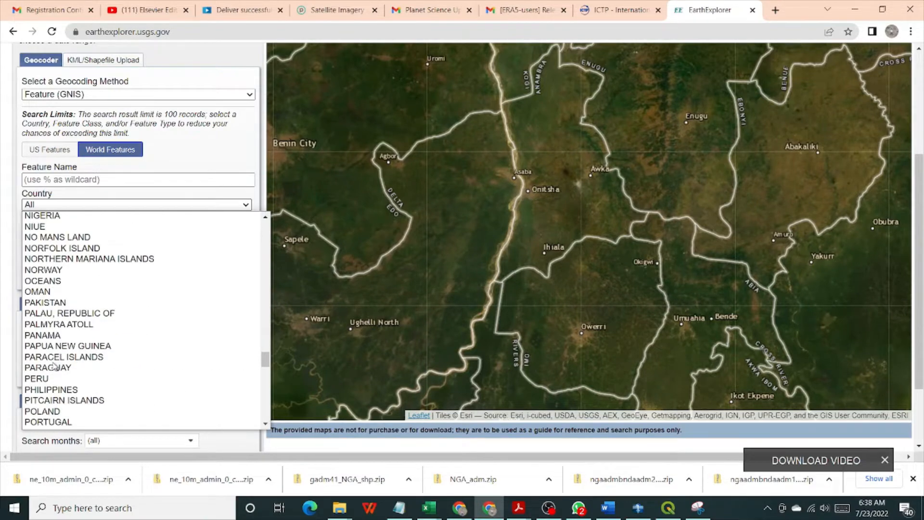
pyautogui.scroll(-8, 53, 366)
pyautogui.scroll(12, 63, 333)
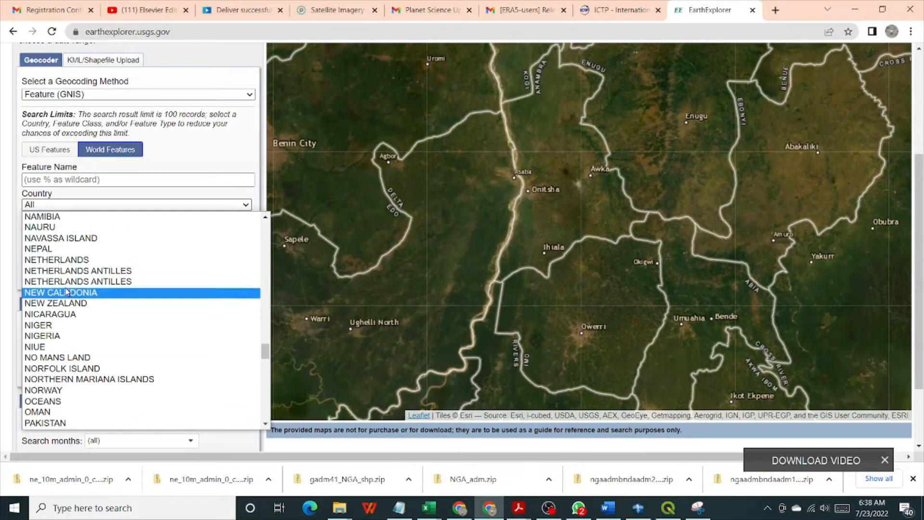
pyautogui.click(53, 336)
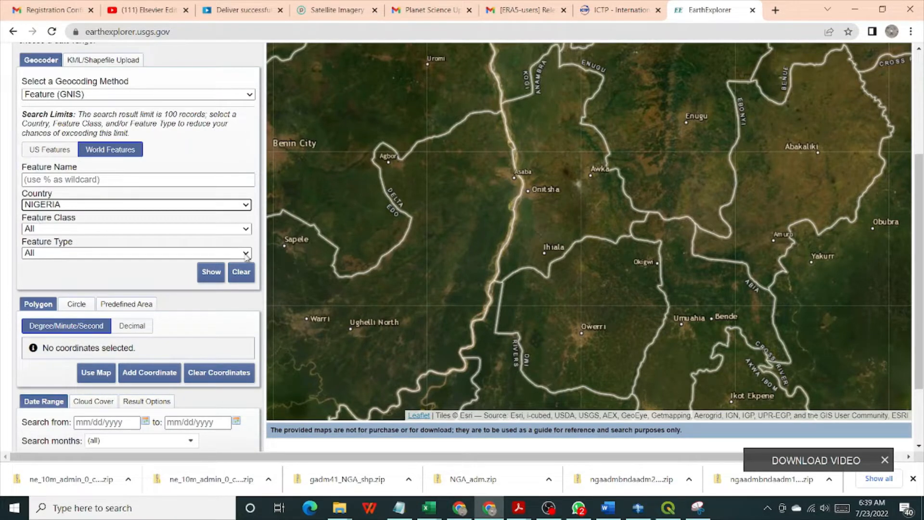
# Review the feature class and feature type choices, leaving both at All, and look over the remaining search criteria
pyautogui.click(247, 229)
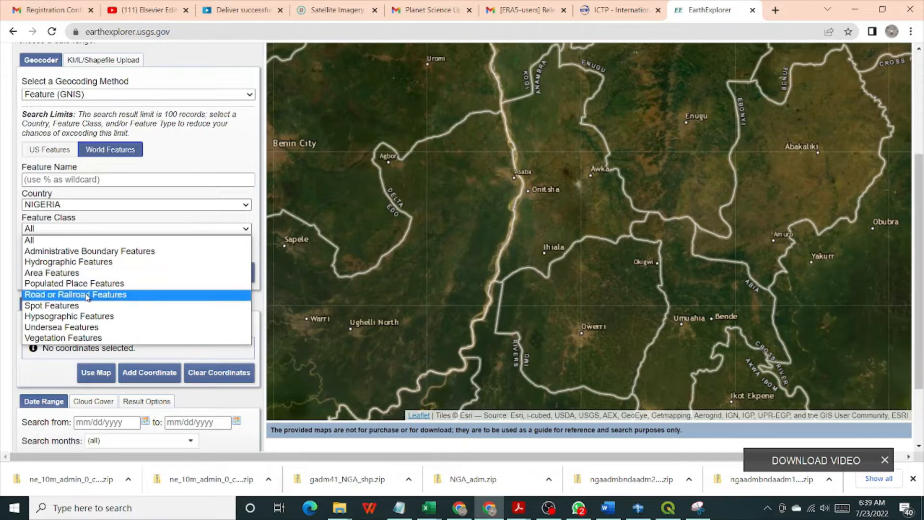
pyautogui.click(60, 243)
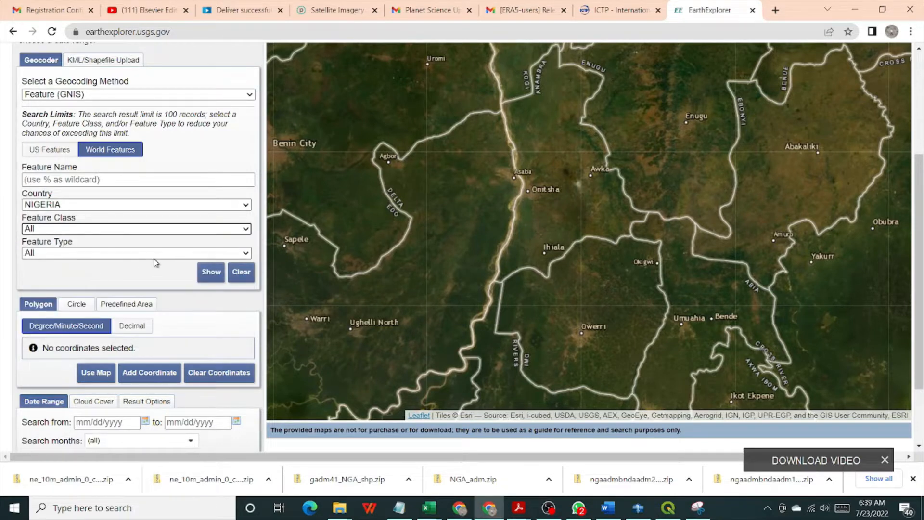
pyautogui.click(242, 253)
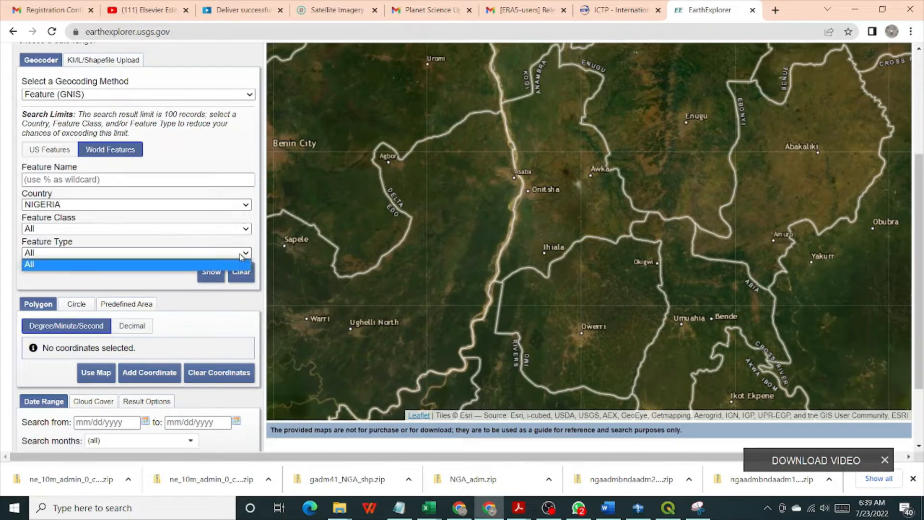
pyautogui.click(241, 253)
pyautogui.click(242, 253)
pyautogui.click(242, 254)
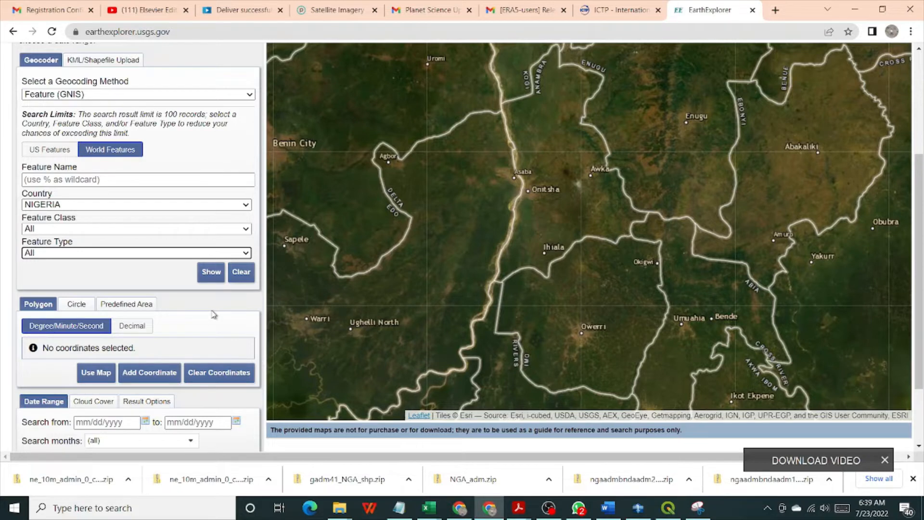
pyautogui.scroll(-2, 214, 315)
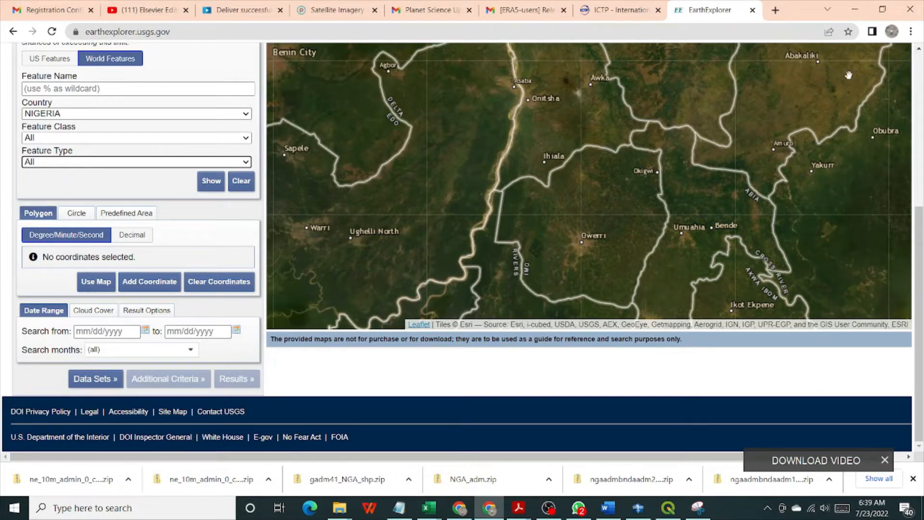
pyautogui.scroll(4, 919, 50)
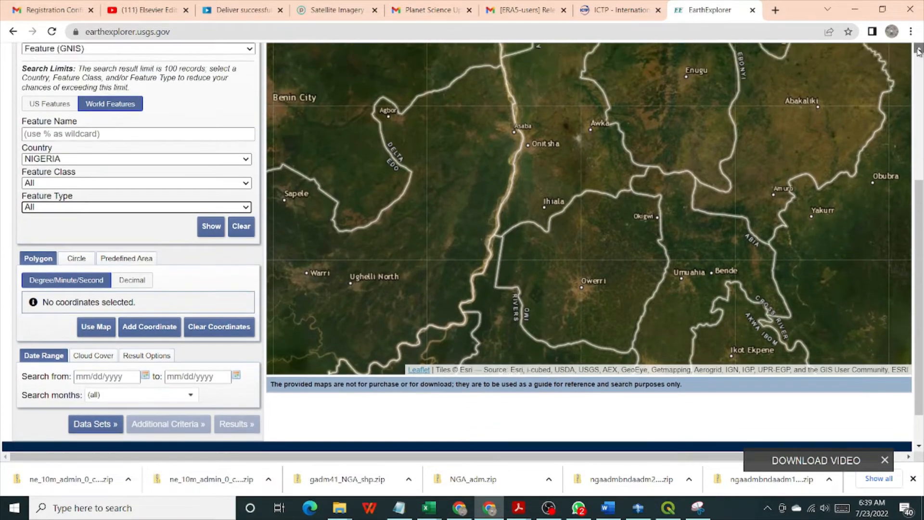
# Examine the predefined area's Add Shape choices, including the state list, and go back to defining the search area as a polygon
pyautogui.scroll(1, 918, 50)
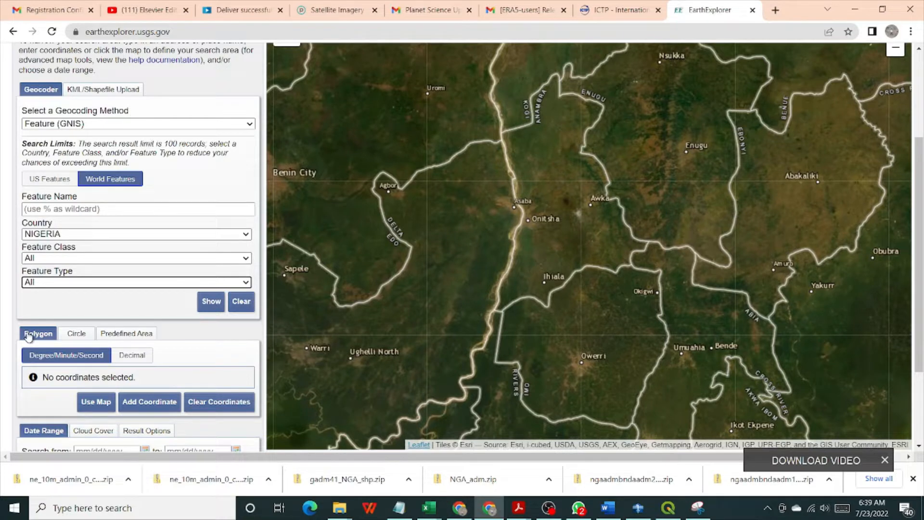
pyautogui.click(84, 334)
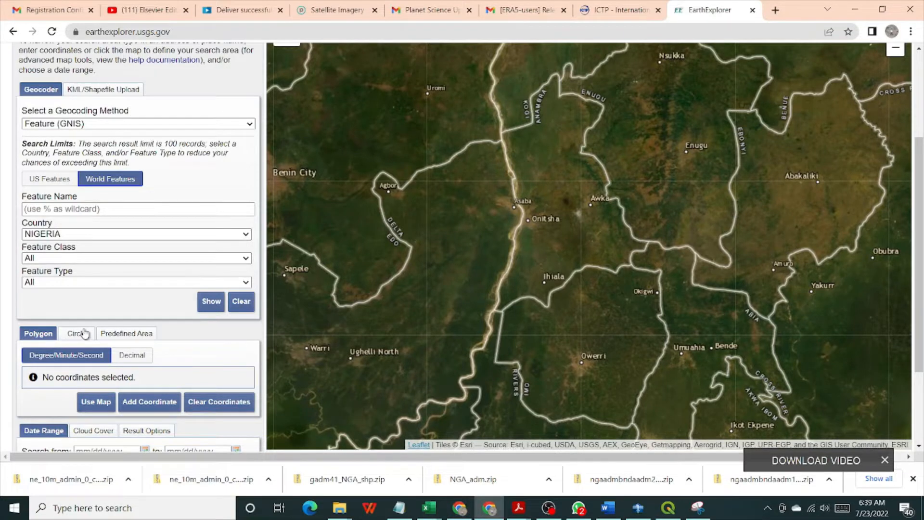
pyautogui.click(136, 339)
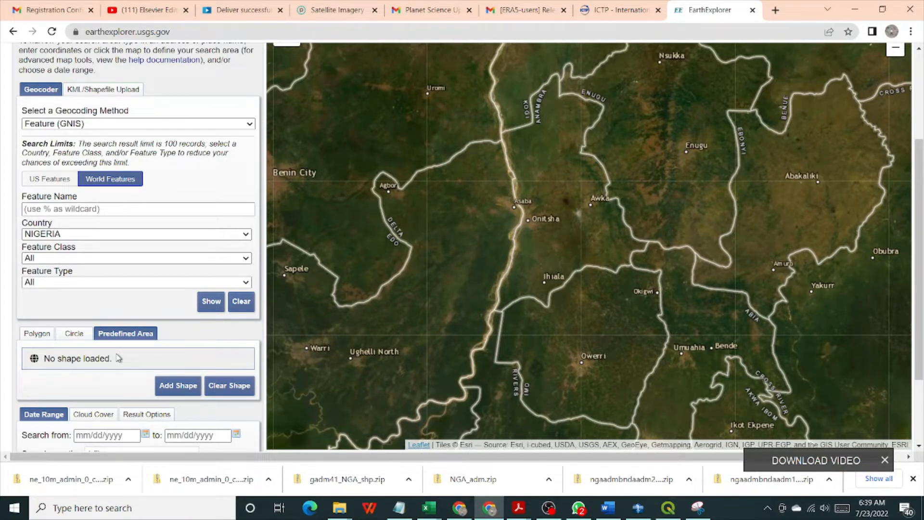
pyautogui.click(175, 388)
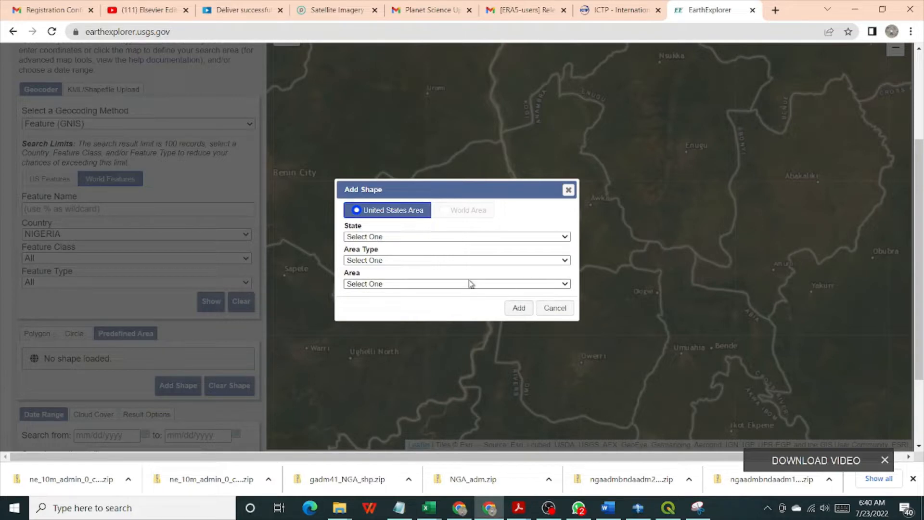
pyautogui.click(567, 237)
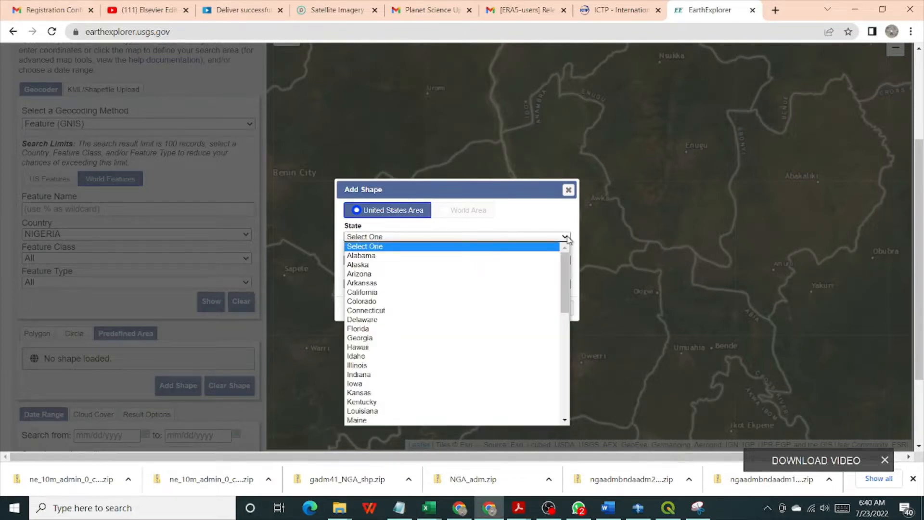
pyautogui.click(534, 218)
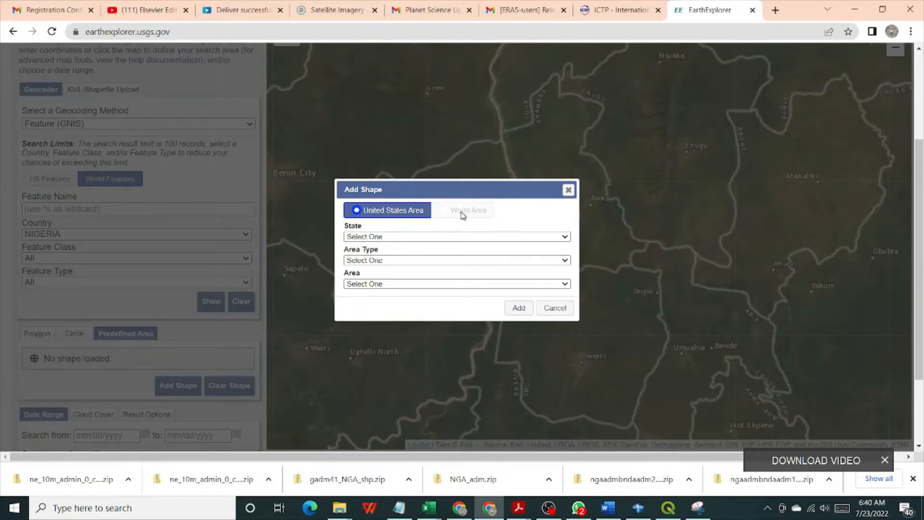
pyautogui.click(568, 190)
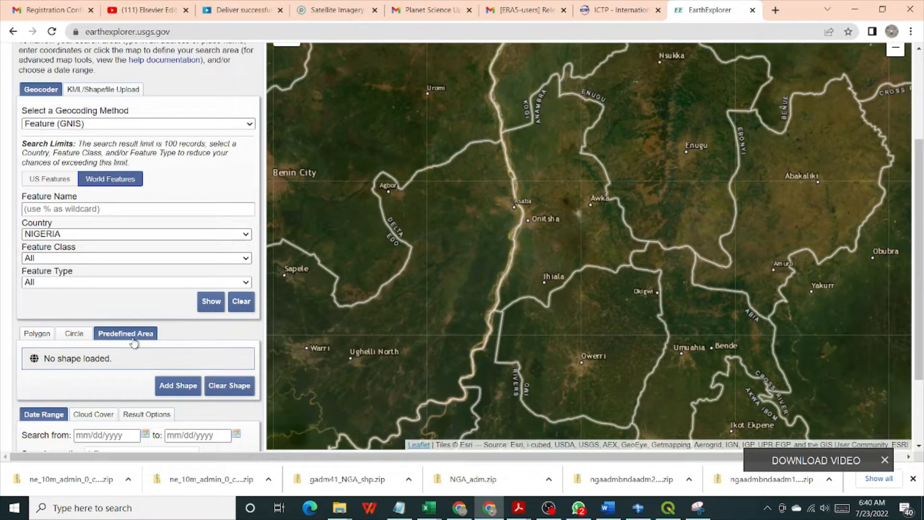
pyautogui.click(36, 333)
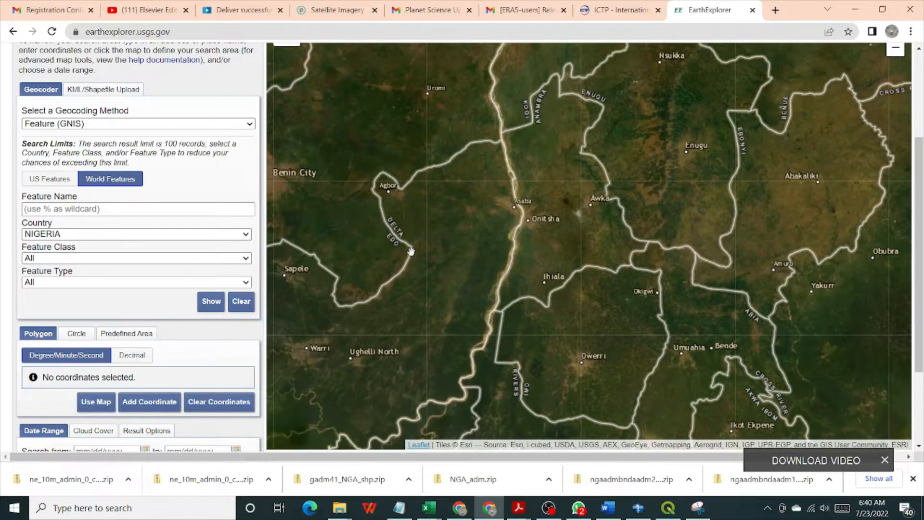
# Mark a four-corner polygon around Anambra State on the map, with corners beside Uromi, at Nsukka, just above Umuahia and above Ughelli North
pyautogui.moveTo(526, 194); pyautogui.dragTo(544, 235)
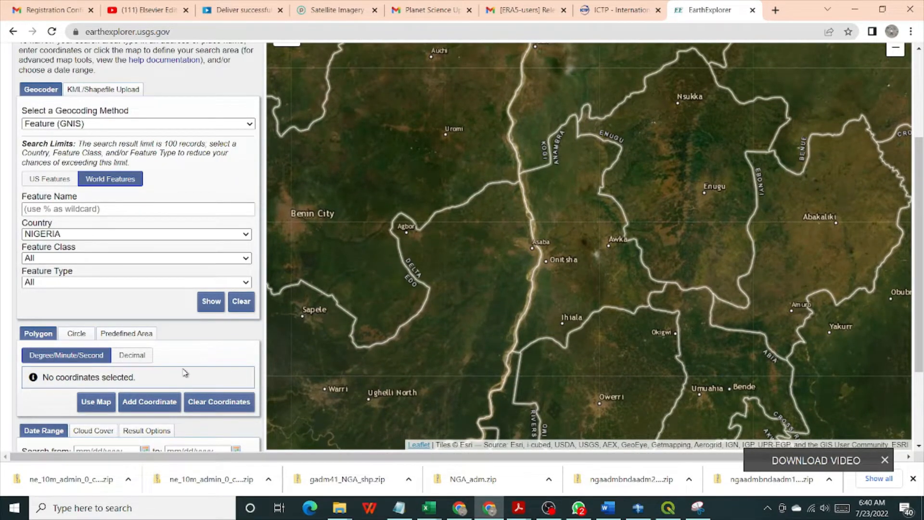
pyautogui.scroll(-1, 186, 374)
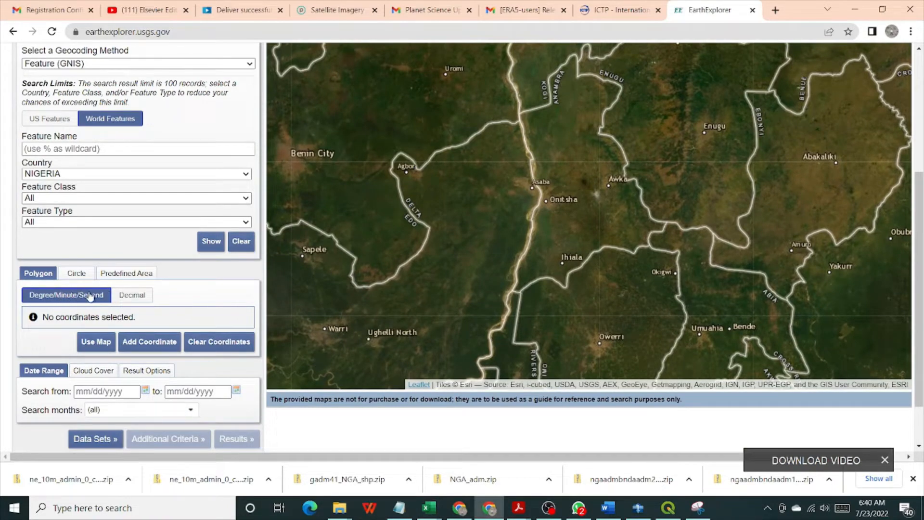
pyautogui.moveTo(640, 179); pyautogui.dragTo(667, 220)
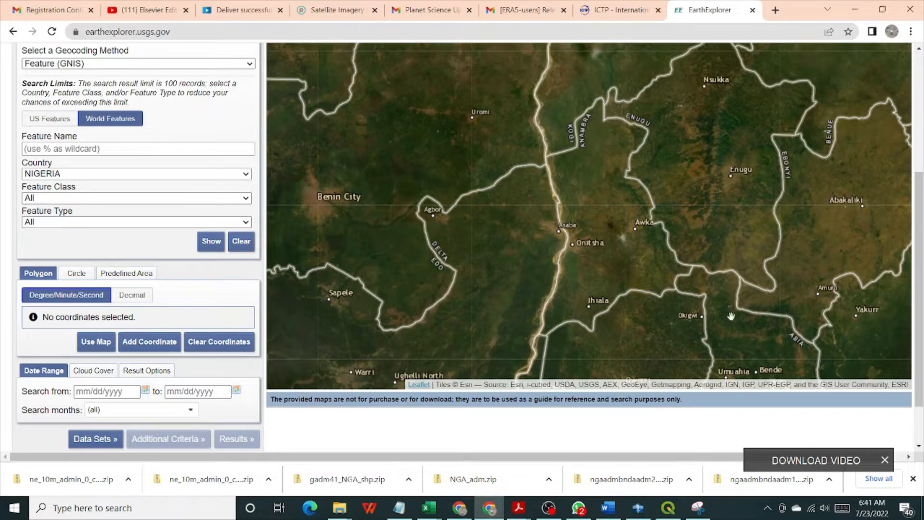
pyautogui.click(495, 109)
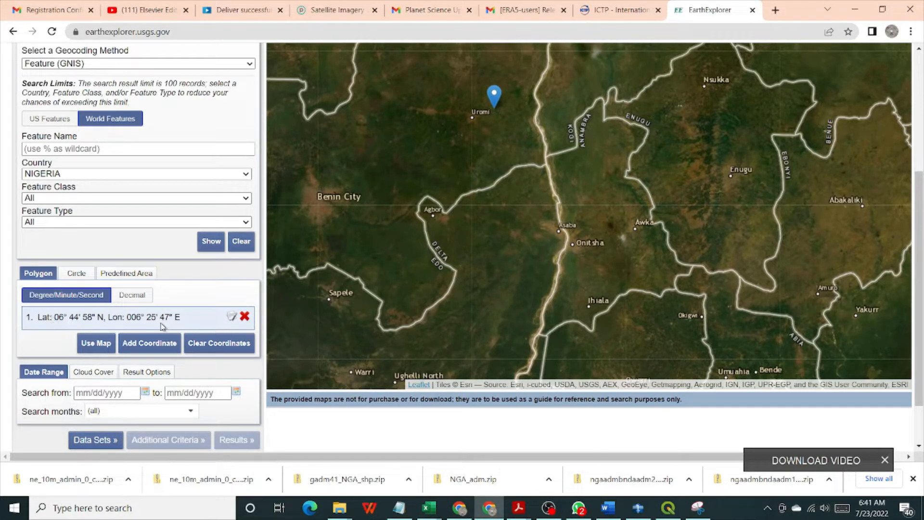
pyautogui.click(704, 80)
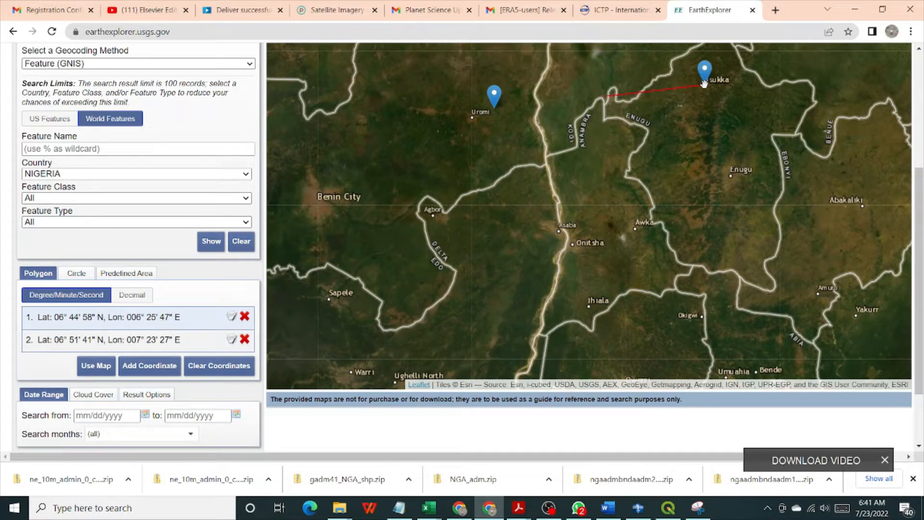
pyautogui.click(749, 361)
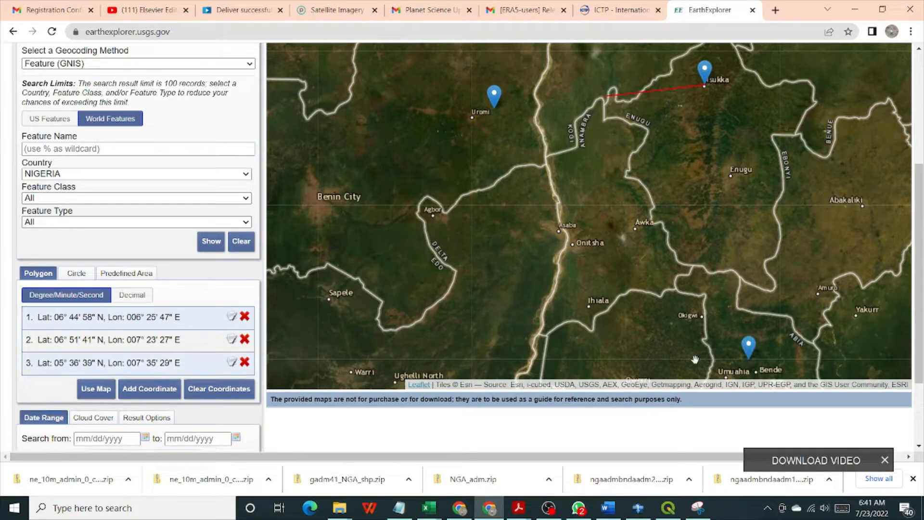
pyautogui.click(461, 359)
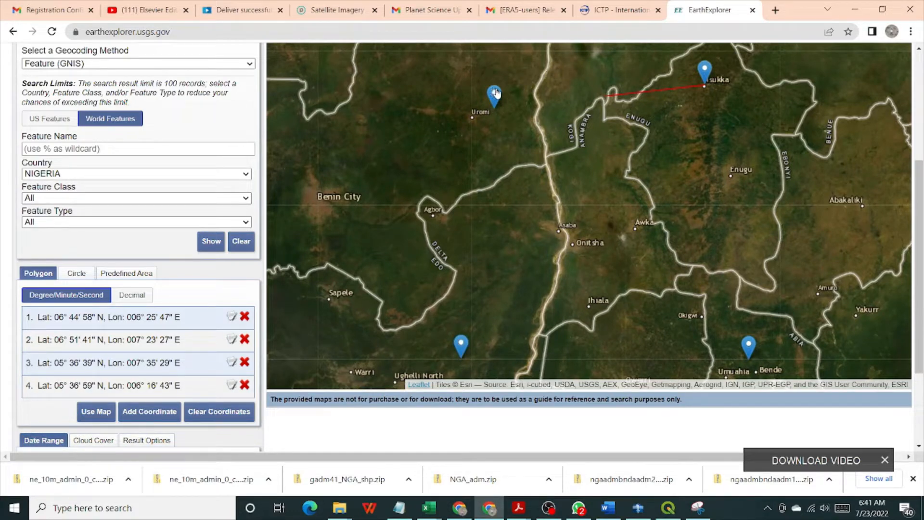
# Reposition the polygon corners to about 6°52' N 6°30' E, 6°52' N 7°24' E, 5°37' N 7°36' E and 5°37' N 6°28' E
pyautogui.moveTo(496, 93); pyautogui.dragTo(505, 78)
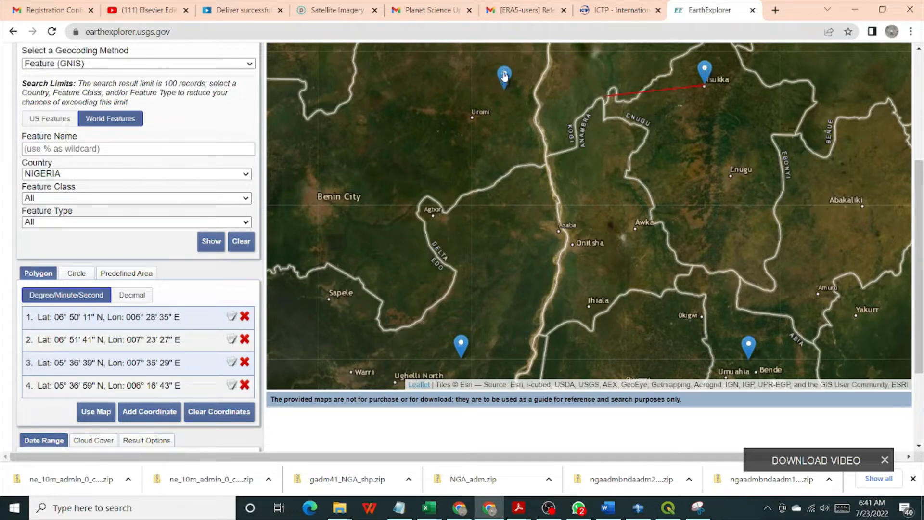
pyautogui.moveTo(506, 68); pyautogui.dragTo(469, 64)
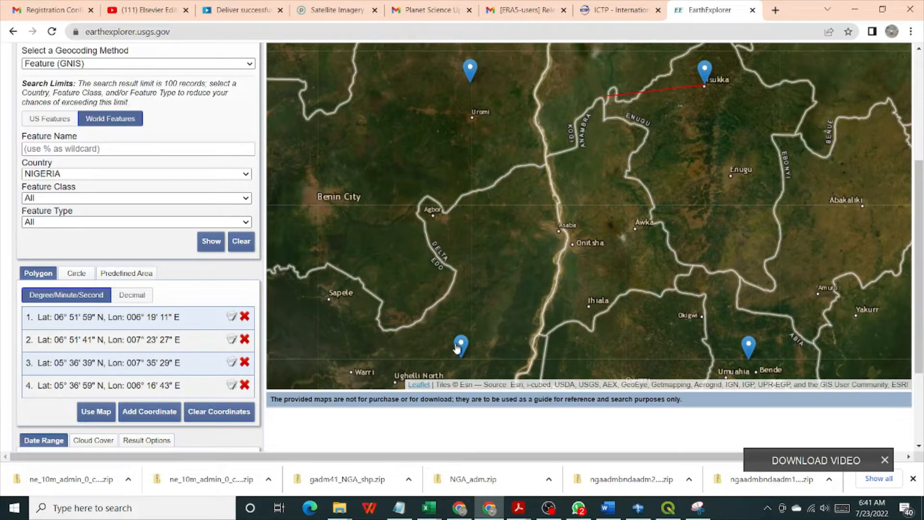
pyautogui.moveTo(458, 343); pyautogui.dragTo(497, 342)
pyautogui.moveTo(471, 69)
pyautogui.mouseDown()
pyautogui.moveTo(520, 82)
pyautogui.moveTo(504, 77)
pyautogui.mouseUp()
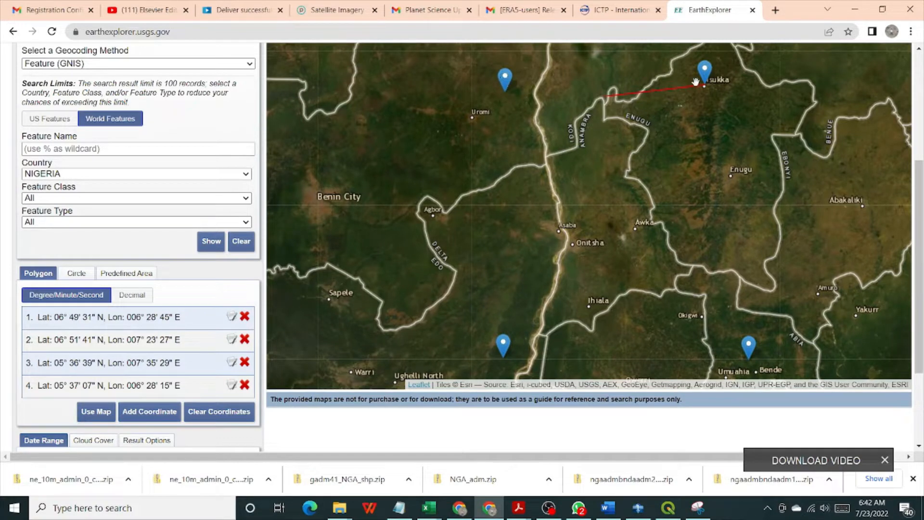
pyautogui.moveTo(703, 71)
pyautogui.mouseDown()
pyautogui.moveTo(713, 91)
pyautogui.moveTo(704, 66)
pyautogui.mouseUp()
pyautogui.moveTo(505, 83); pyautogui.dragTo(510, 70)
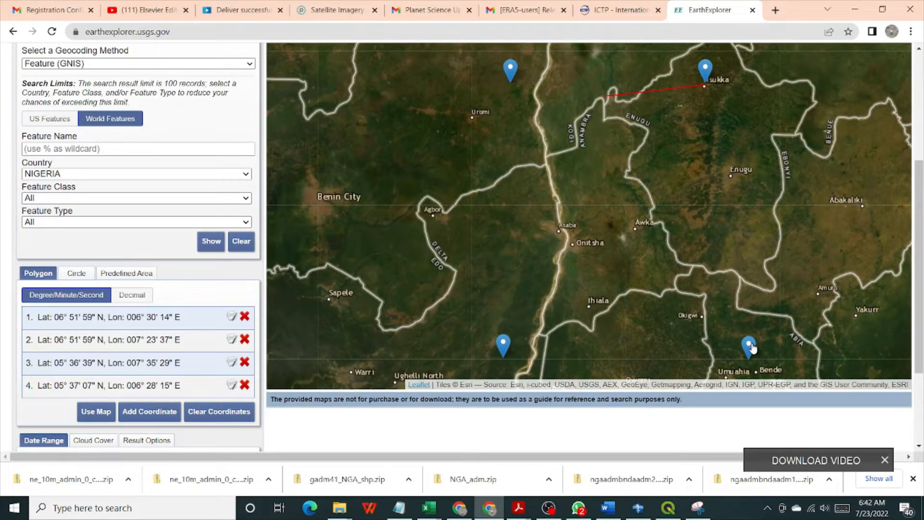
pyautogui.moveTo(753, 348); pyautogui.dragTo(751, 344)
# Review the cloud cover and result options below the polygon coordinates, and return to the date range criteria
pyautogui.scroll(-1, 100, 342)
pyautogui.scroll(-1, 99, 343)
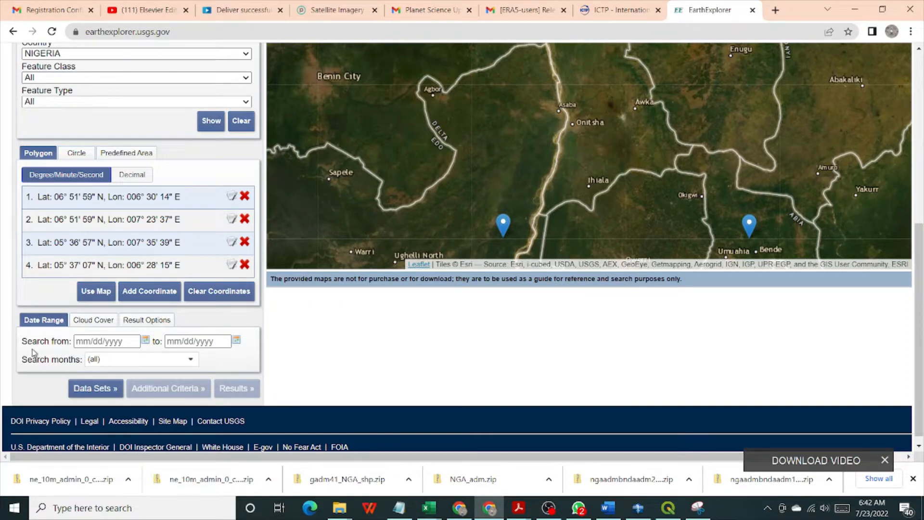
pyautogui.click(89, 321)
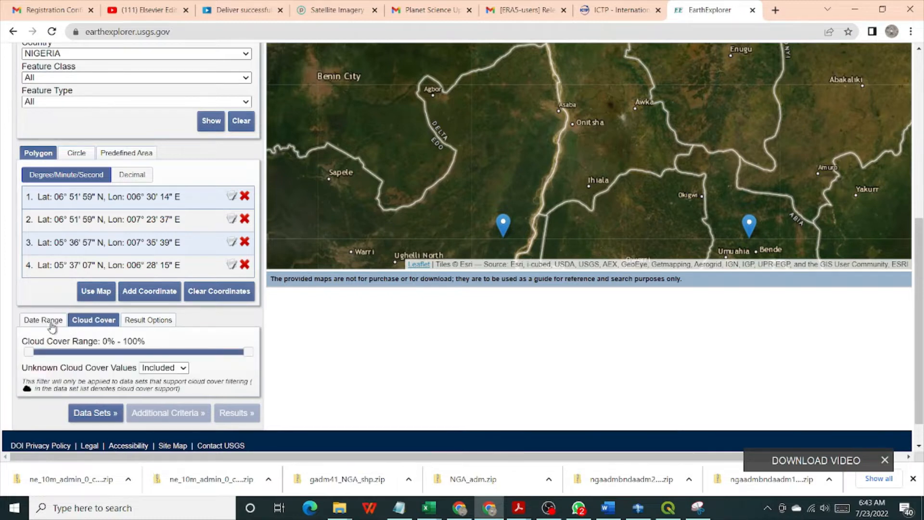
pyautogui.click(149, 320)
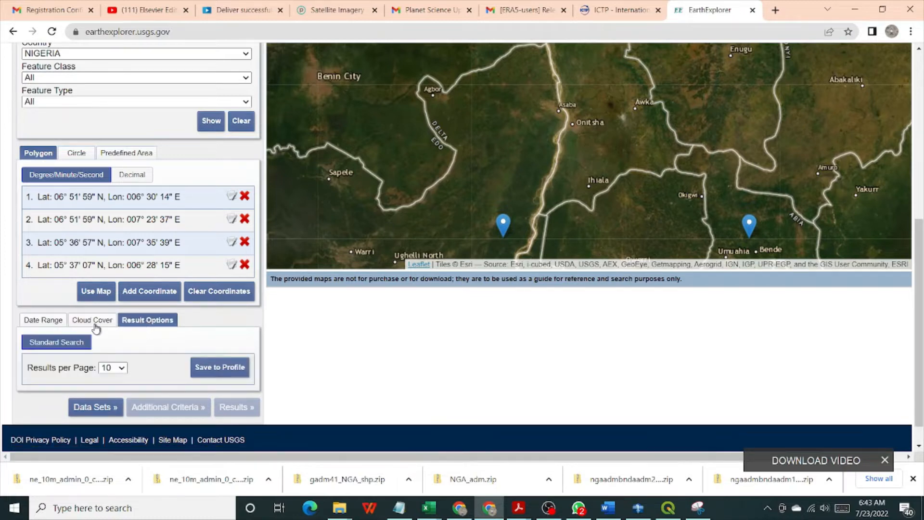
pyautogui.click(45, 321)
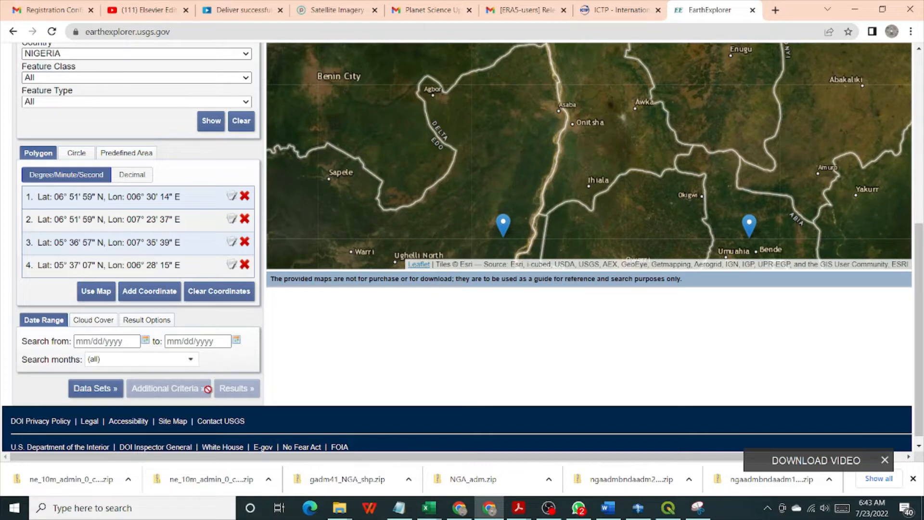
# Set the search date range from 01/01/2000 to 12/31/2021
pyautogui.click(84, 342)
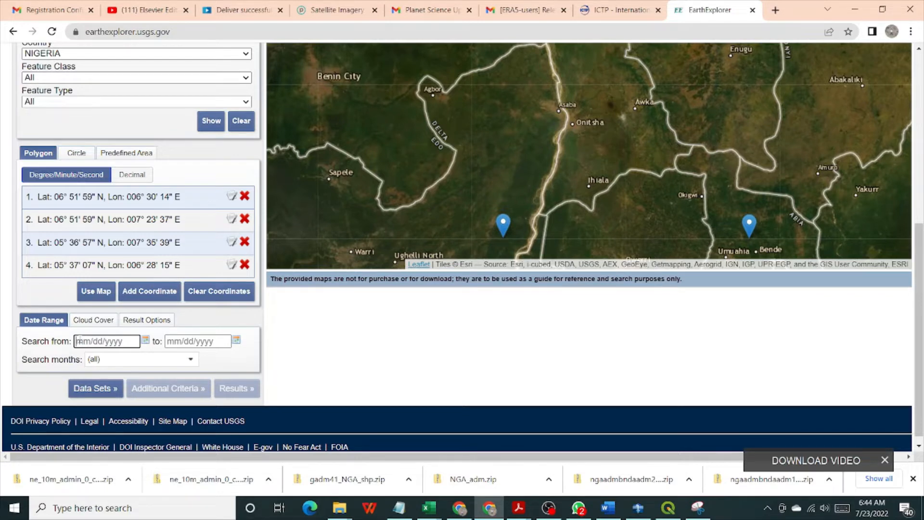
pyautogui.write('01')
pyautogui.write('/01/2000')
pyautogui.click(172, 341)
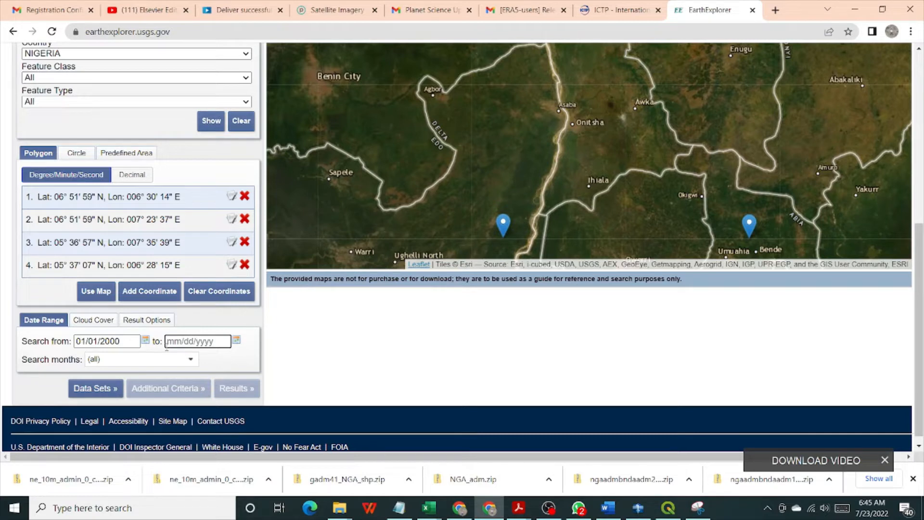
pyautogui.write('12/31/2021')
# Exclude May, June, July, August, September and October from the search months
pyautogui.click(190, 363)
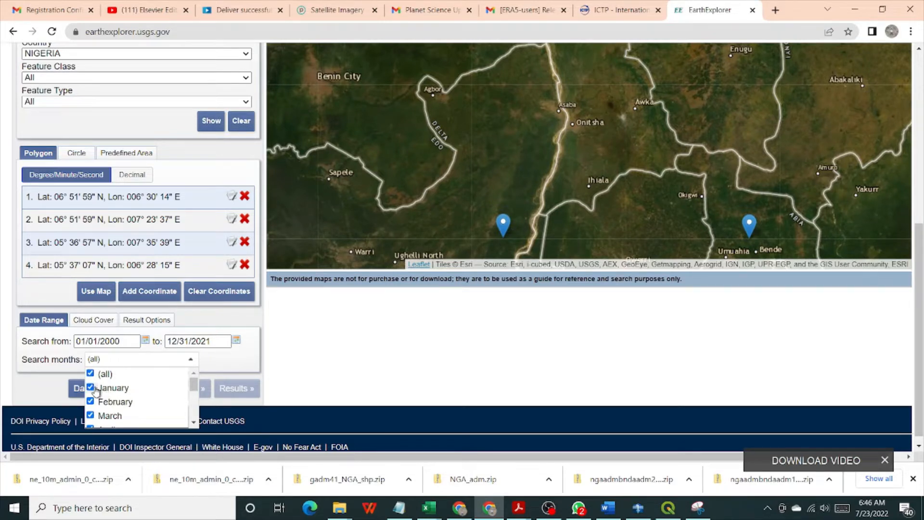
pyautogui.scroll(-3, 96, 390)
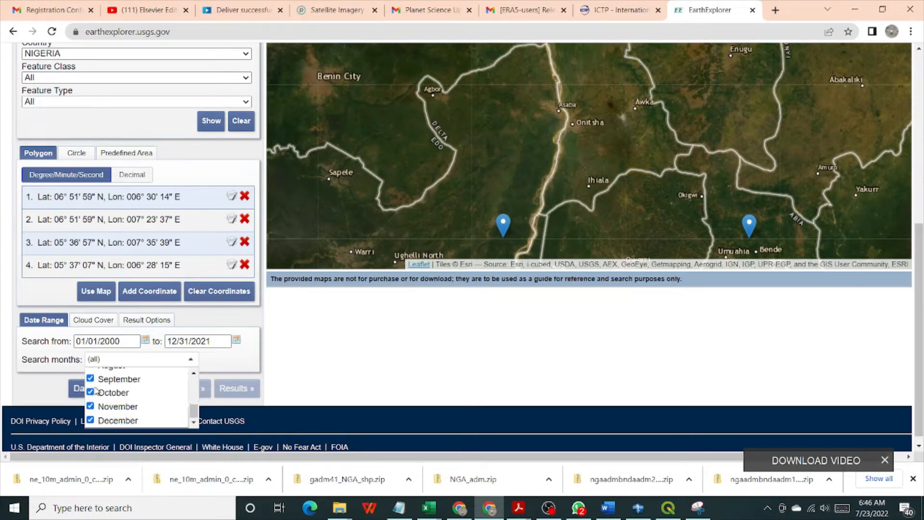
pyautogui.scroll(3, 96, 390)
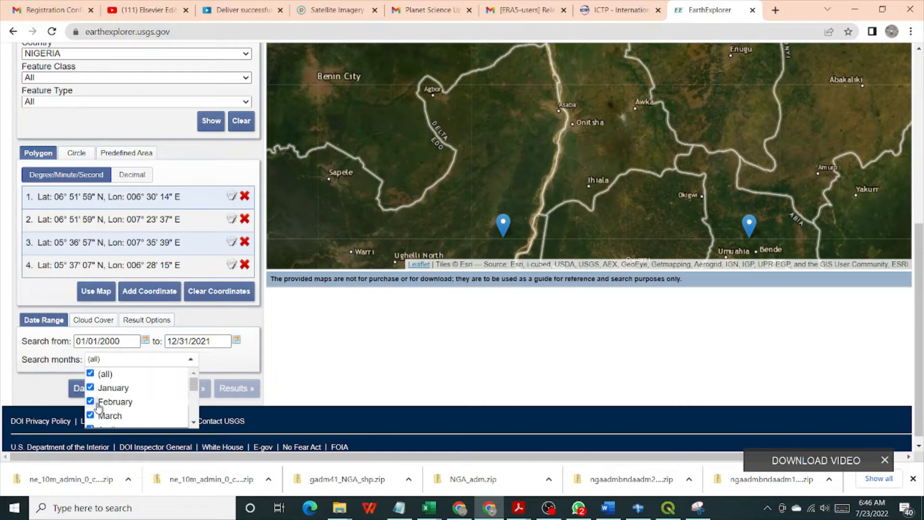
pyautogui.scroll(-2, 98, 413)
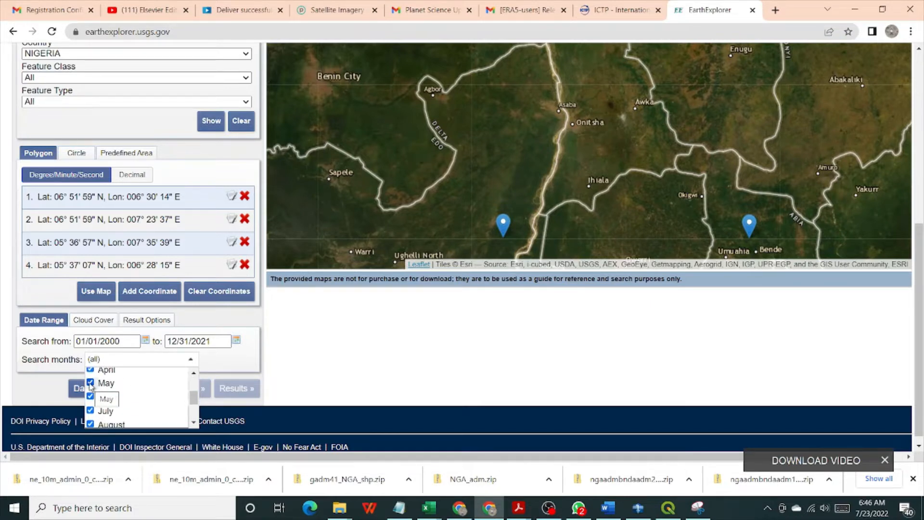
pyautogui.click(90, 384)
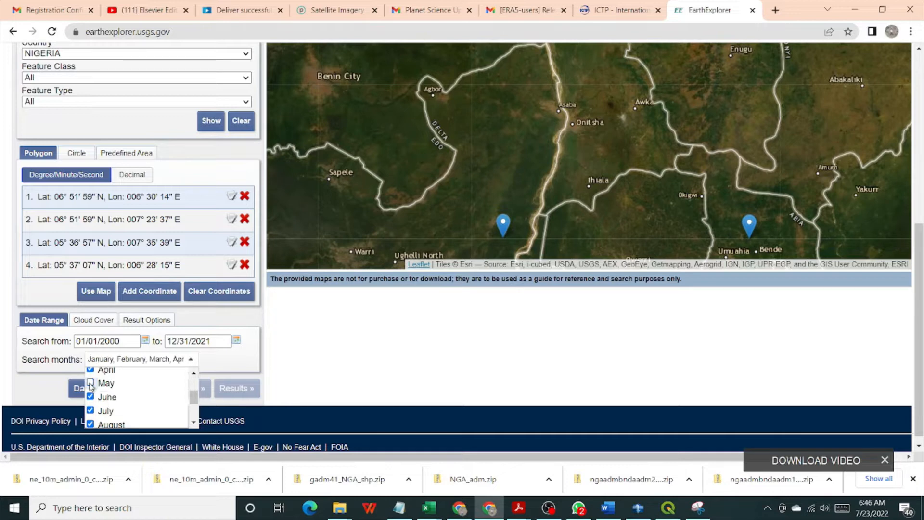
pyautogui.click(90, 398)
pyautogui.click(91, 411)
pyautogui.scroll(-2, 92, 416)
pyautogui.scroll(2, 102, 406)
pyautogui.scroll(1, 103, 406)
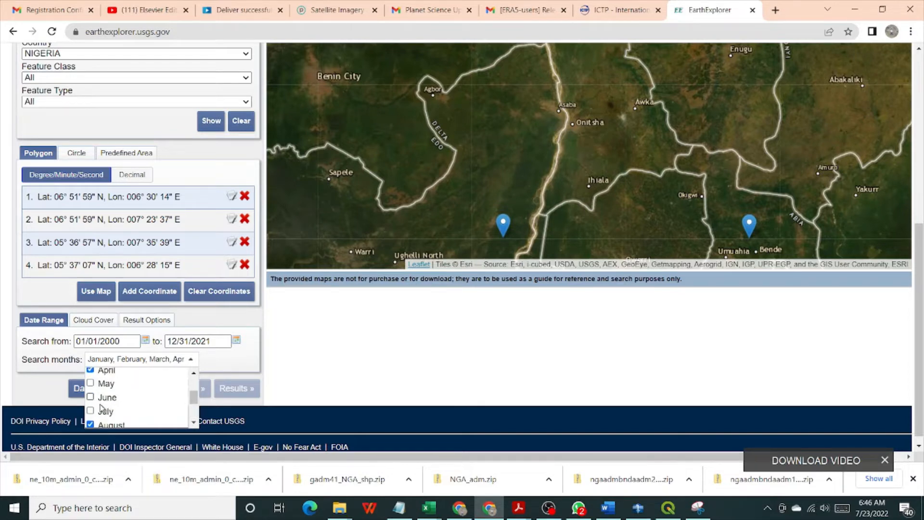
pyautogui.click(91, 425)
pyautogui.scroll(-2, 92, 419)
pyautogui.click(91, 378)
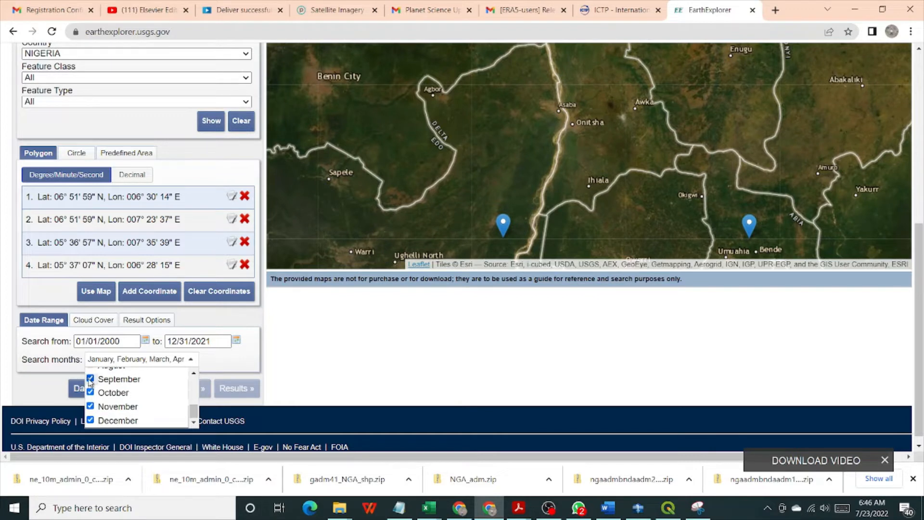
pyautogui.click(90, 392)
pyautogui.scroll(5, 116, 418)
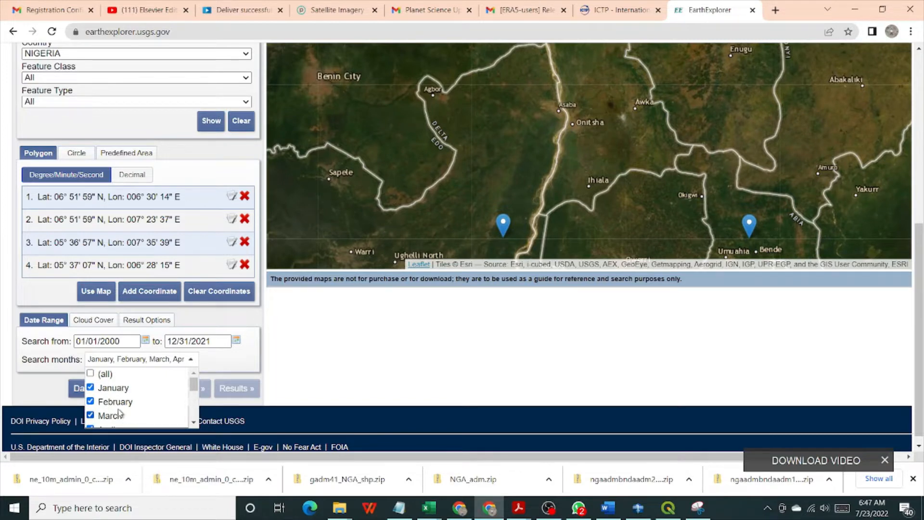
pyautogui.click(230, 362)
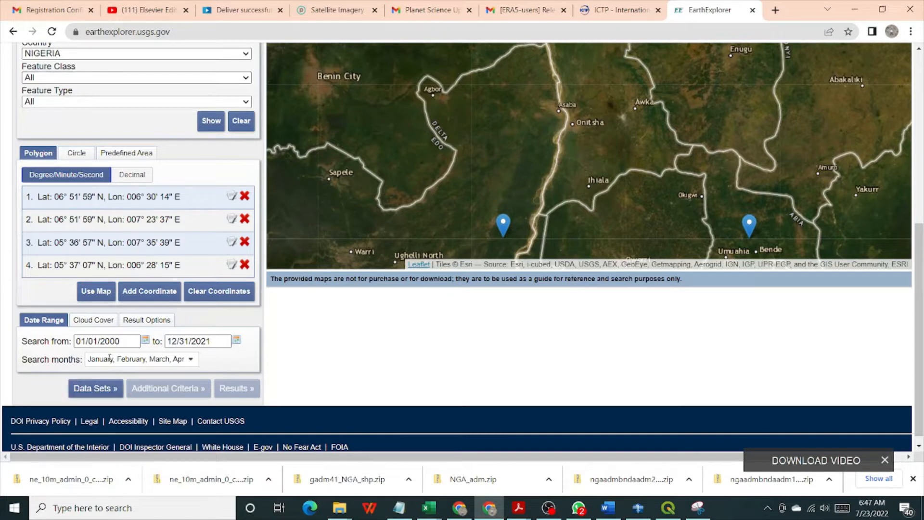
# Review which months are included in and excluded from the search months list, from January through December
pyautogui.click(190, 360)
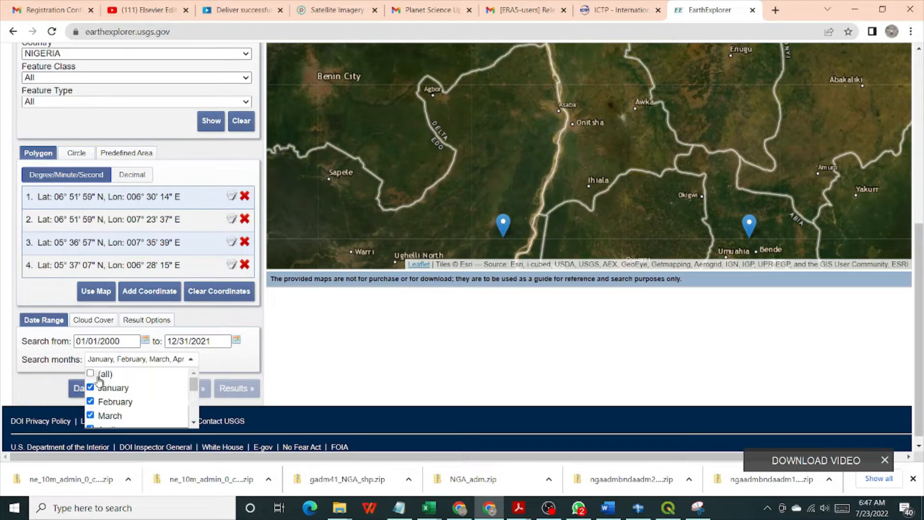
pyautogui.scroll(-2, 101, 394)
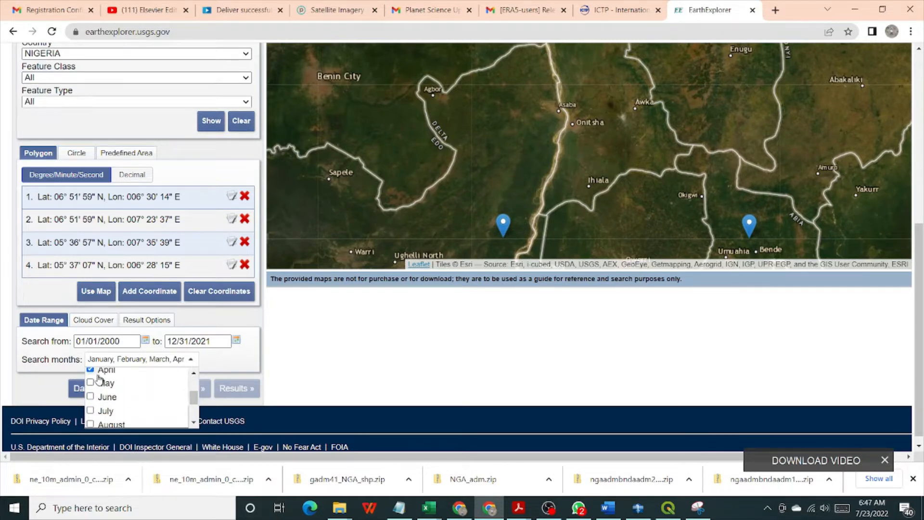
pyautogui.scroll(2, 92, 379)
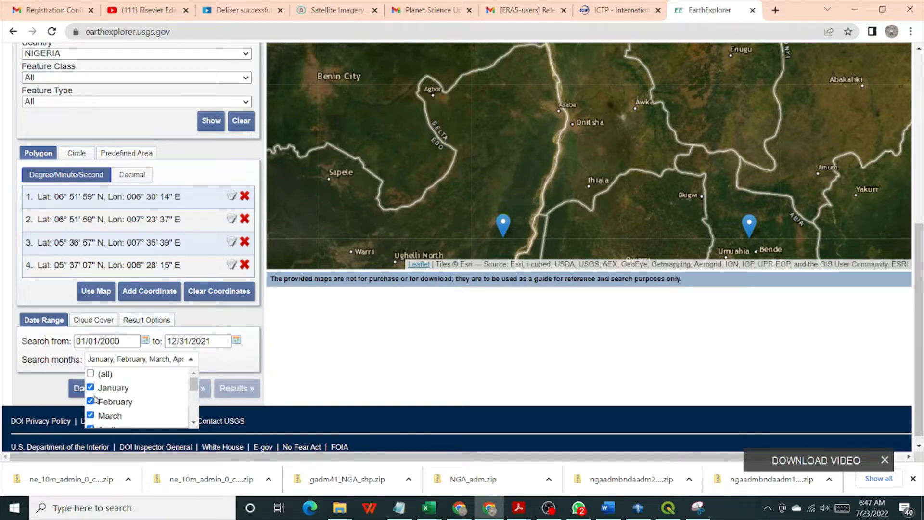
pyautogui.scroll(-2, 94, 398)
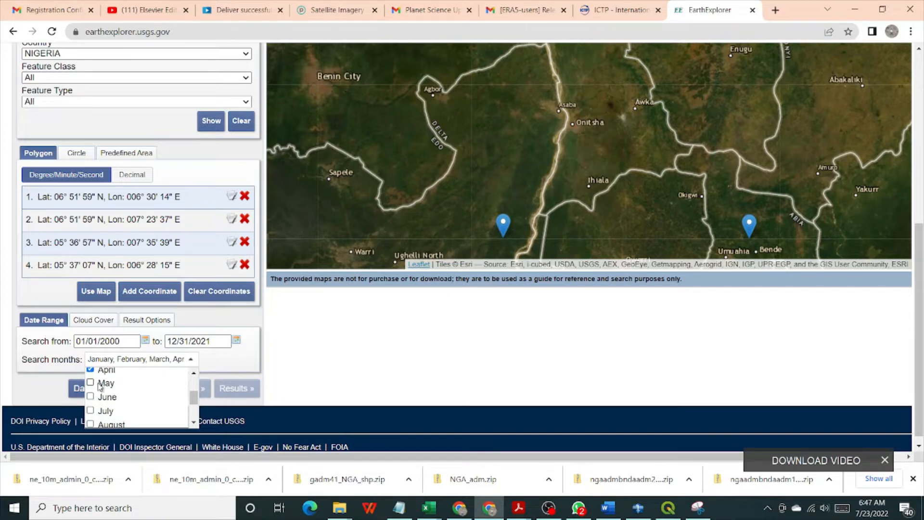
pyautogui.scroll(-2, 99, 397)
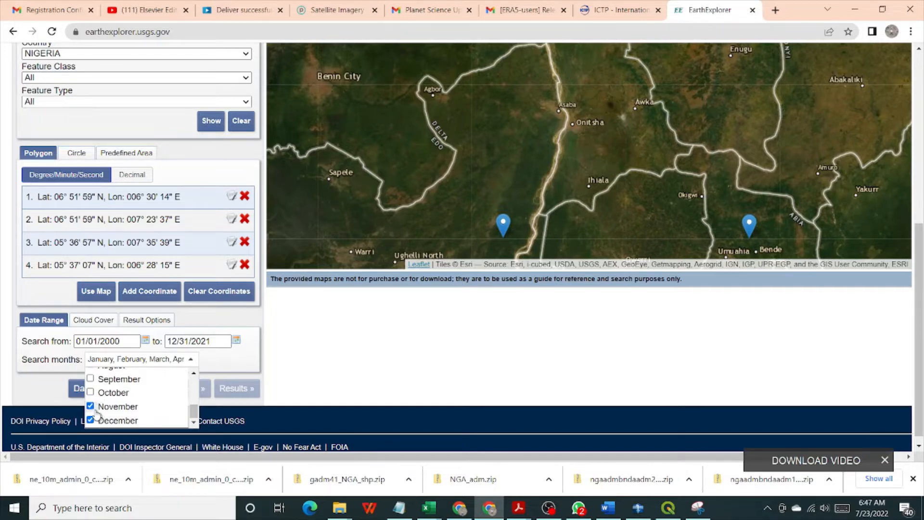
pyautogui.scroll(2, 124, 405)
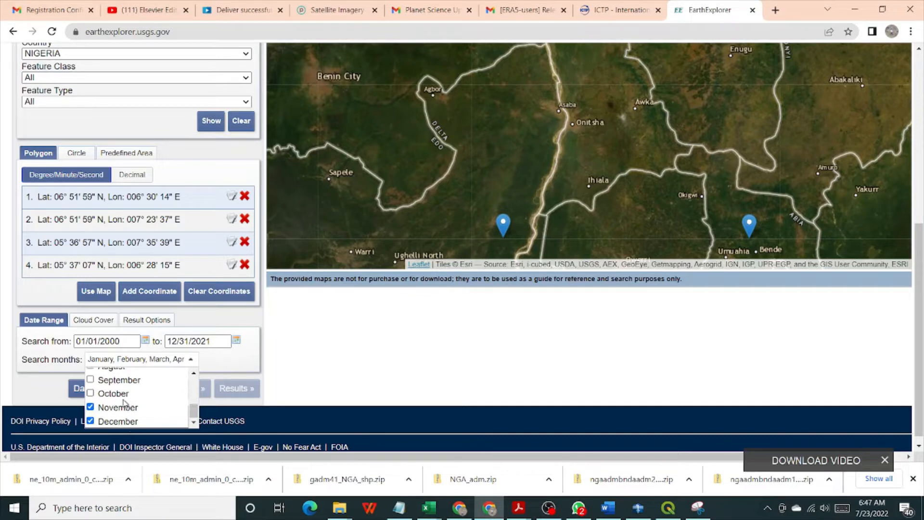
pyautogui.scroll(2, 125, 404)
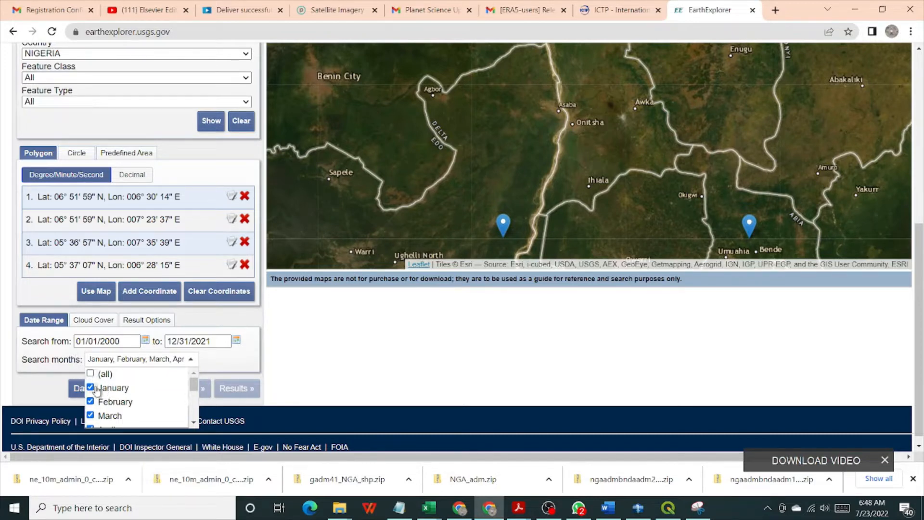
pyautogui.click(98, 363)
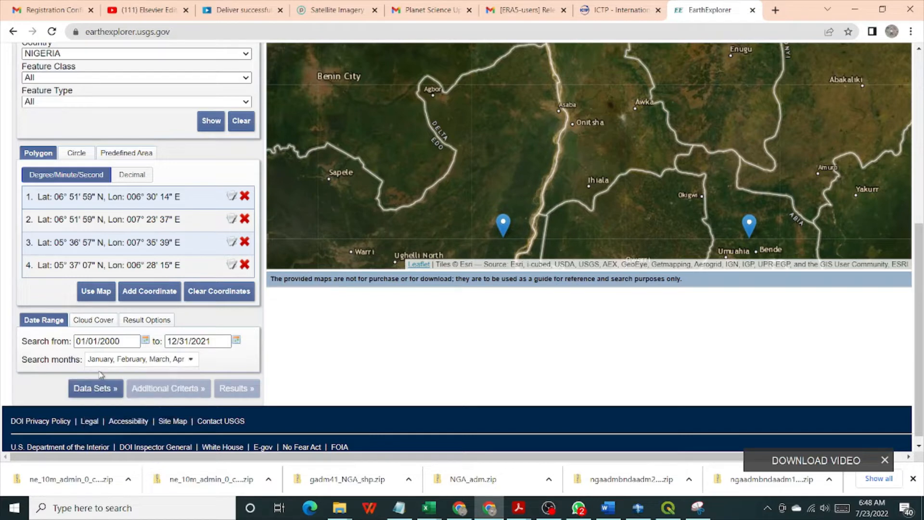
# Include all months of the year in the search months
pyautogui.click(109, 360)
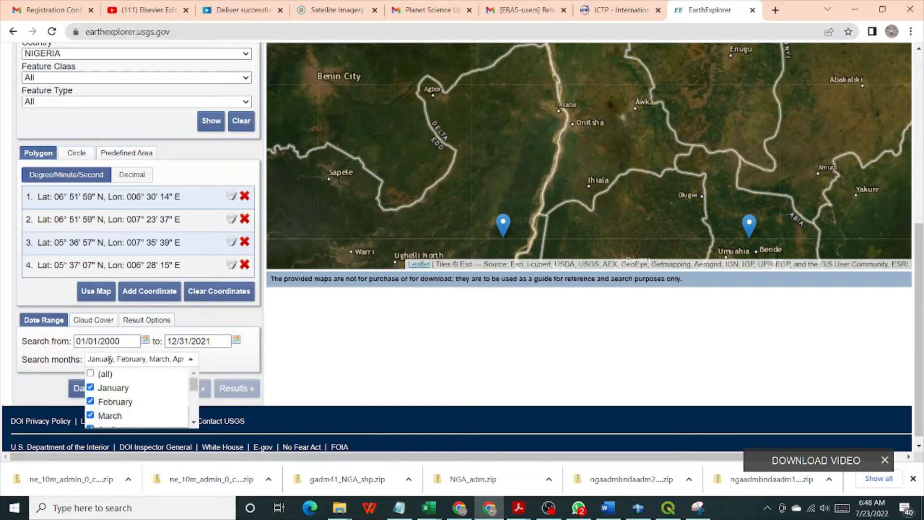
pyautogui.click(91, 374)
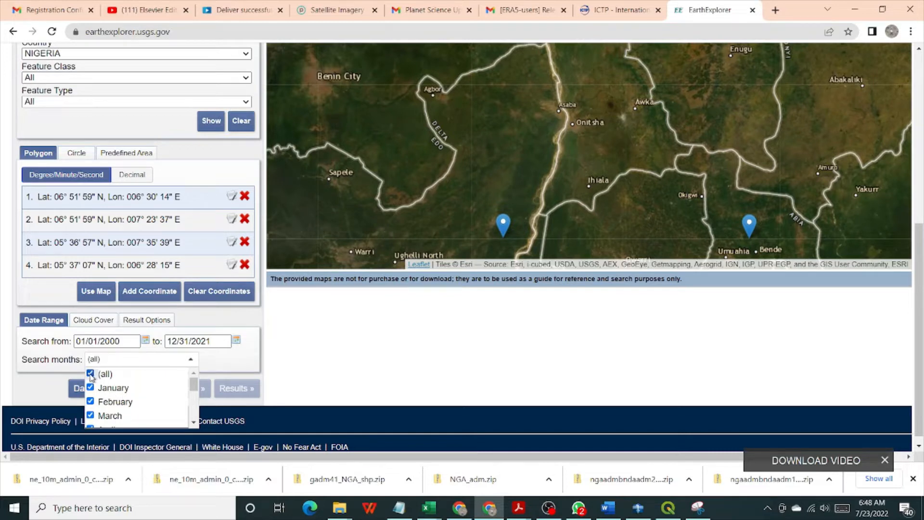
pyautogui.scroll(-3, 96, 380)
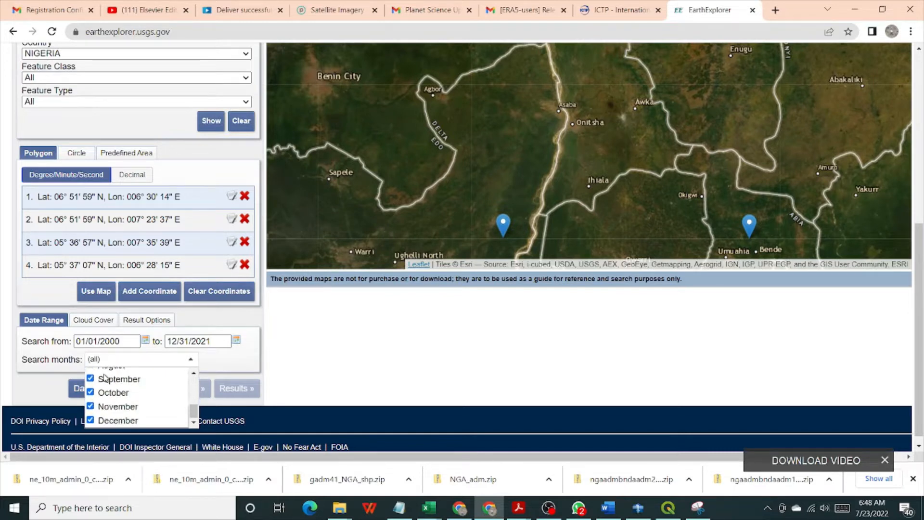
pyautogui.click(223, 360)
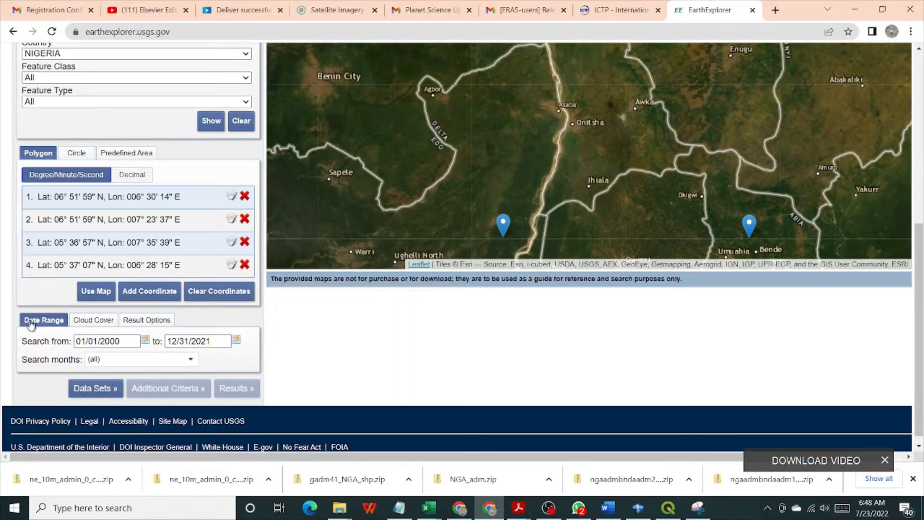
# Limit the cloud cover range to 0% - 10%, leaving unknown cloud cover values included
pyautogui.click(99, 321)
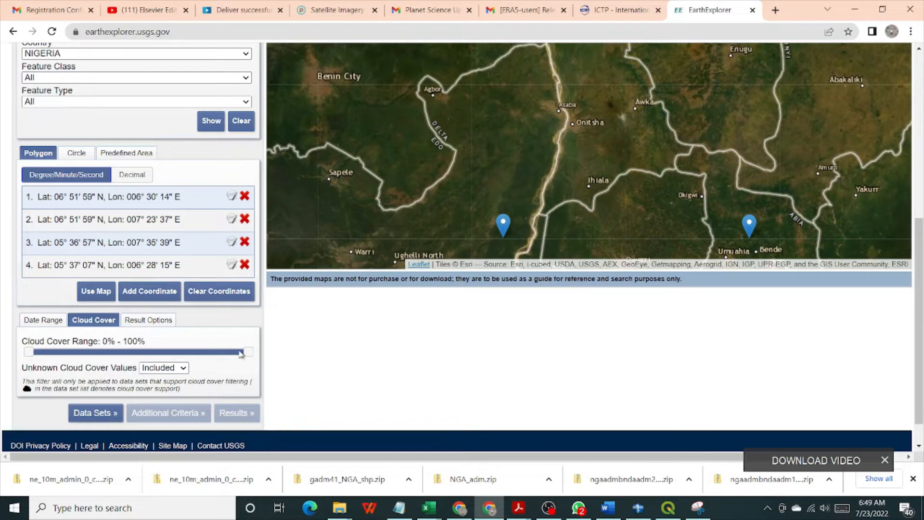
pyautogui.click(187, 369)
pyautogui.click(187, 369)
pyautogui.click(77, 354)
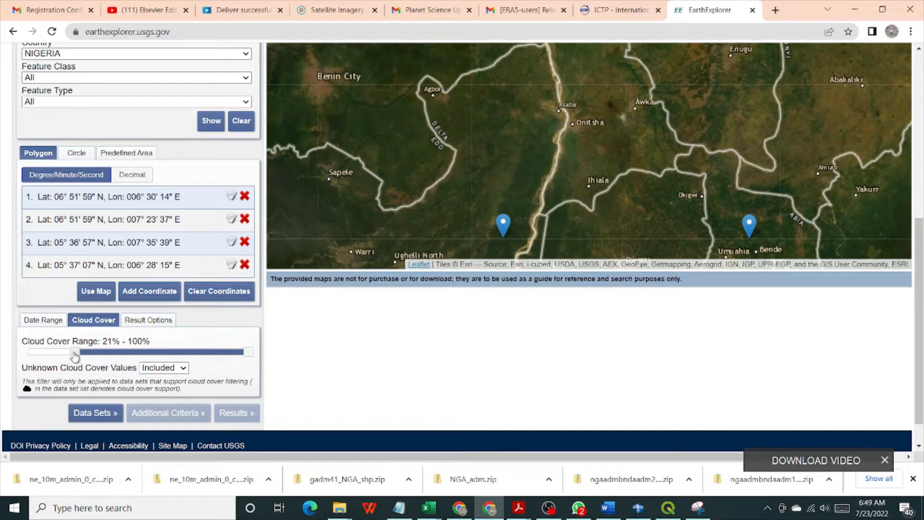
pyautogui.click(68, 354)
pyautogui.moveTo(70, 356); pyautogui.dragTo(51, 366)
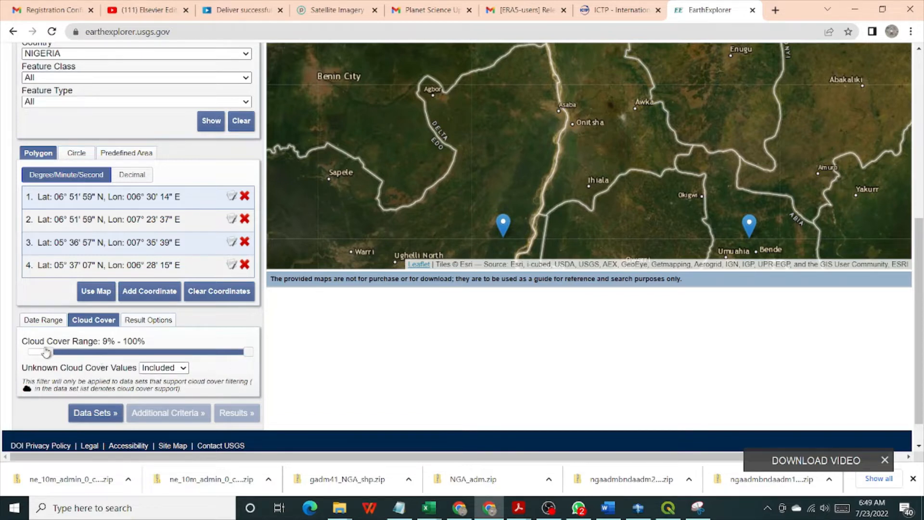
pyautogui.moveTo(49, 352); pyautogui.dragTo(26, 353)
pyautogui.moveTo(246, 355); pyautogui.dragTo(49, 358)
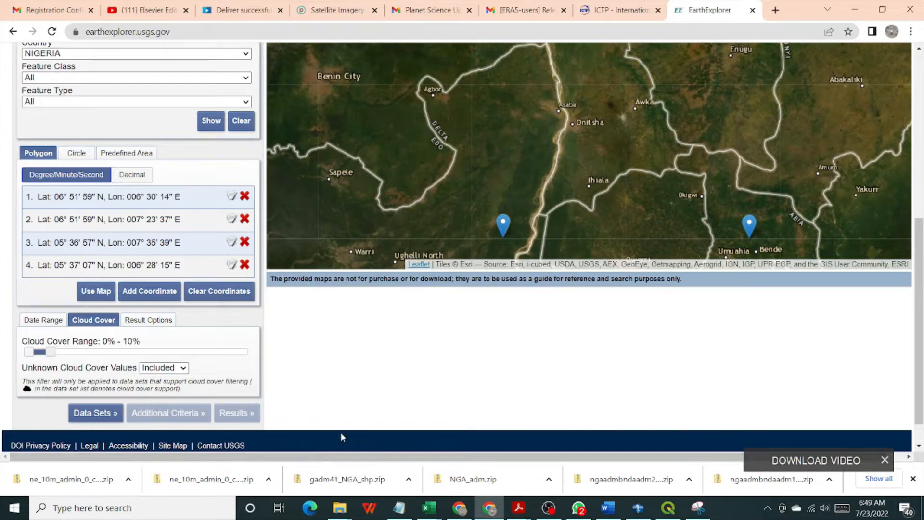
# Move the polygon's two southern corners inward to about 5°35' N 7°28' E and 5°36' N 6°32' E
pyautogui.scroll(-1, 232, 372)
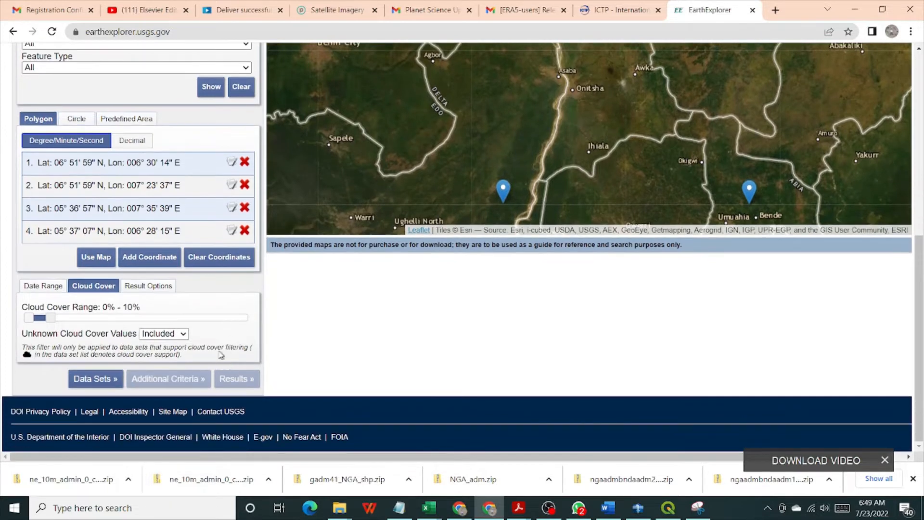
pyautogui.scroll(7, 190, 364)
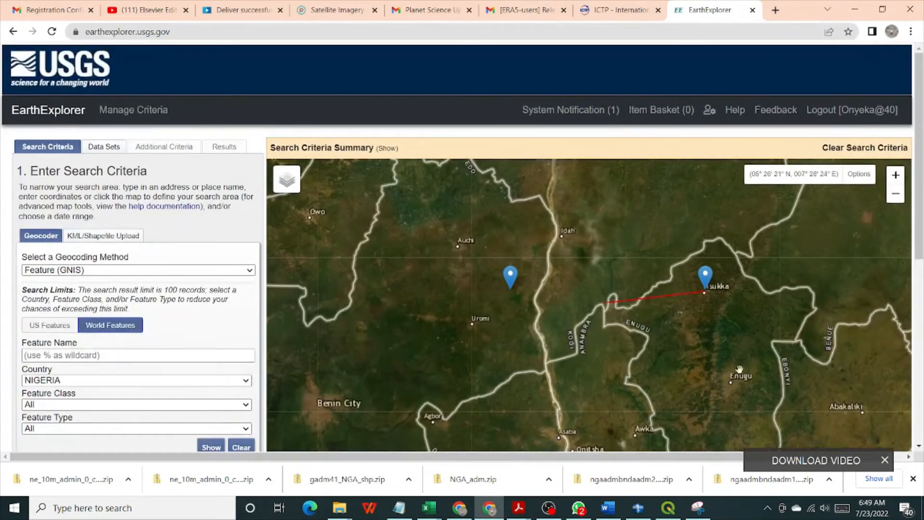
pyautogui.scroll(-1, 646, 340)
pyautogui.scroll(-1, 646, 340)
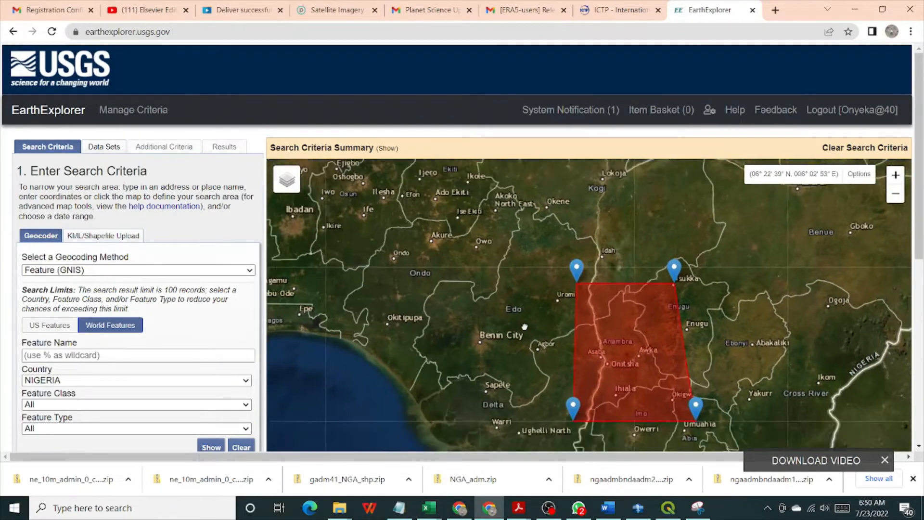
pyautogui.moveTo(528, 368); pyautogui.dragTo(518, 280)
pyautogui.scroll(2, 581, 279)
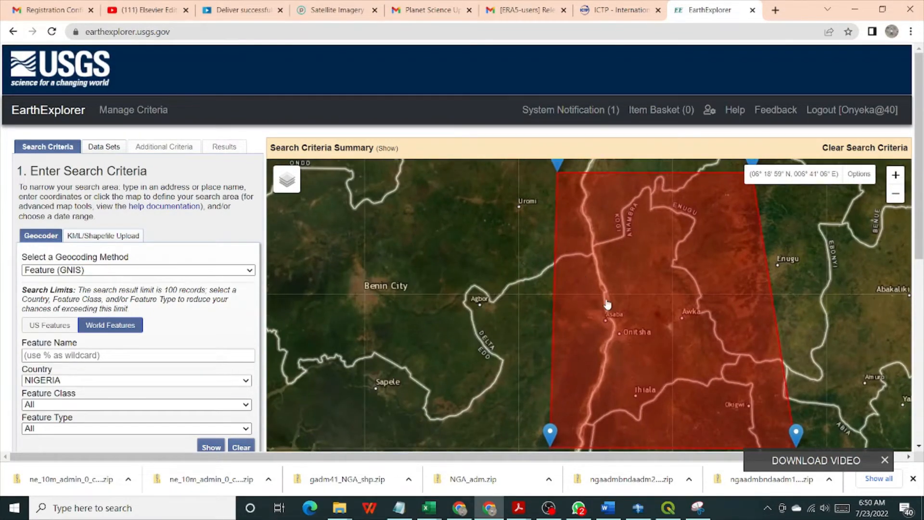
pyautogui.scroll(-2, 600, 296)
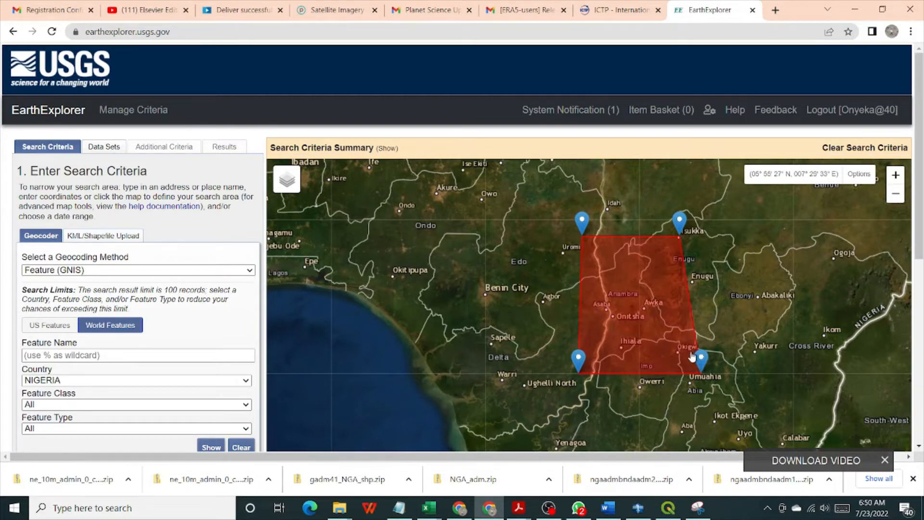
pyautogui.scroll(1, 692, 369)
pyautogui.scroll(-1, 692, 368)
pyautogui.moveTo(701, 360); pyautogui.dragTo(686, 360)
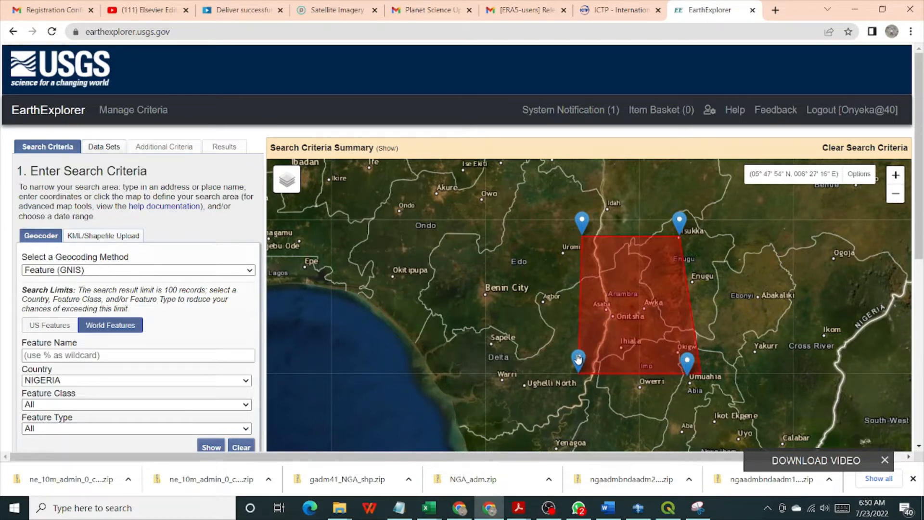
pyautogui.moveTo(578, 359); pyautogui.dragTo(584, 360)
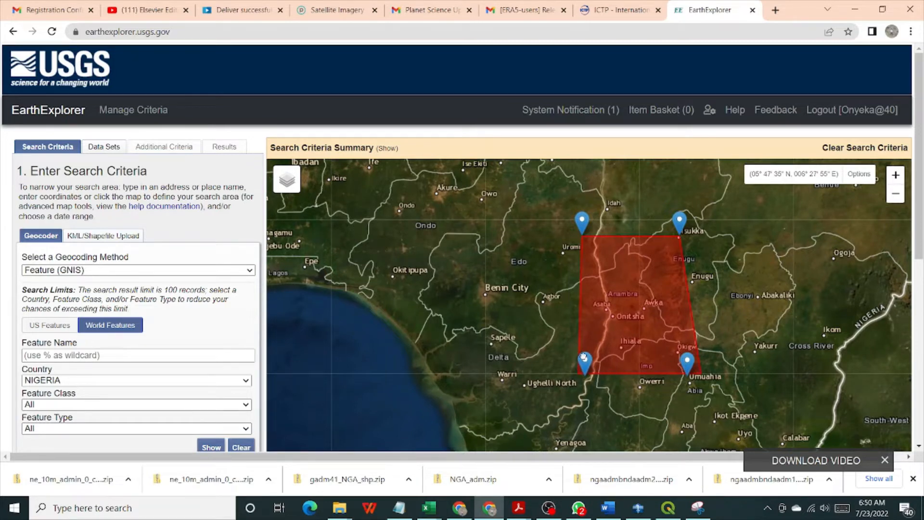
pyautogui.scroll(1, 659, 337)
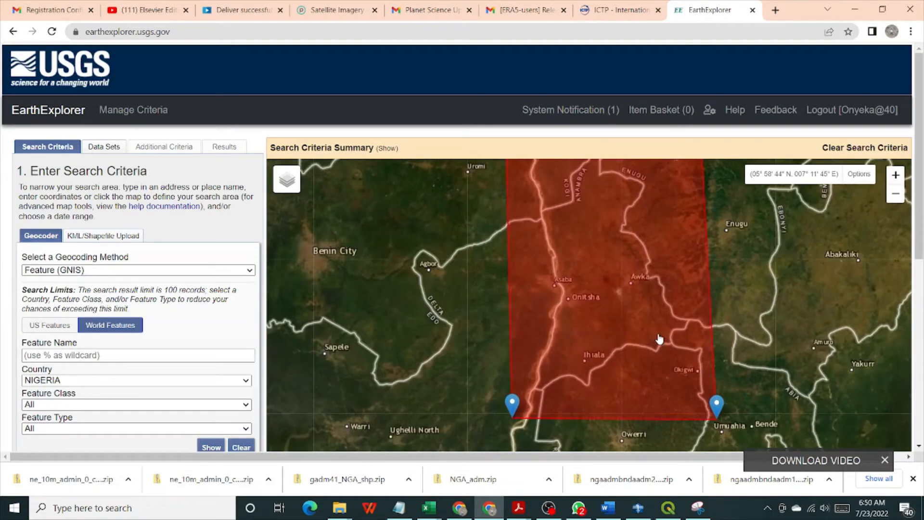
pyautogui.scroll(1, 659, 340)
pyautogui.scroll(-2, 659, 339)
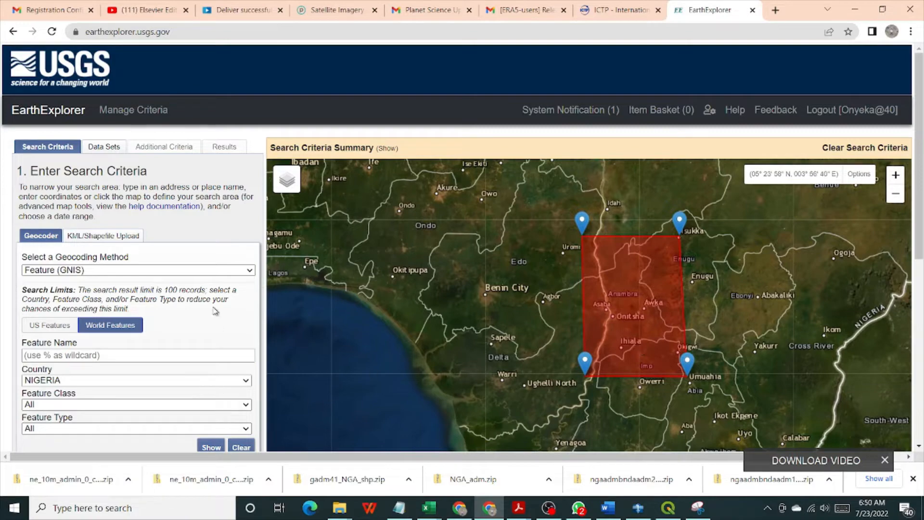
# Review the adjusted polygon coordinates, the cloud cover range and the result options in the search criteria
pyautogui.scroll(-1, 215, 327)
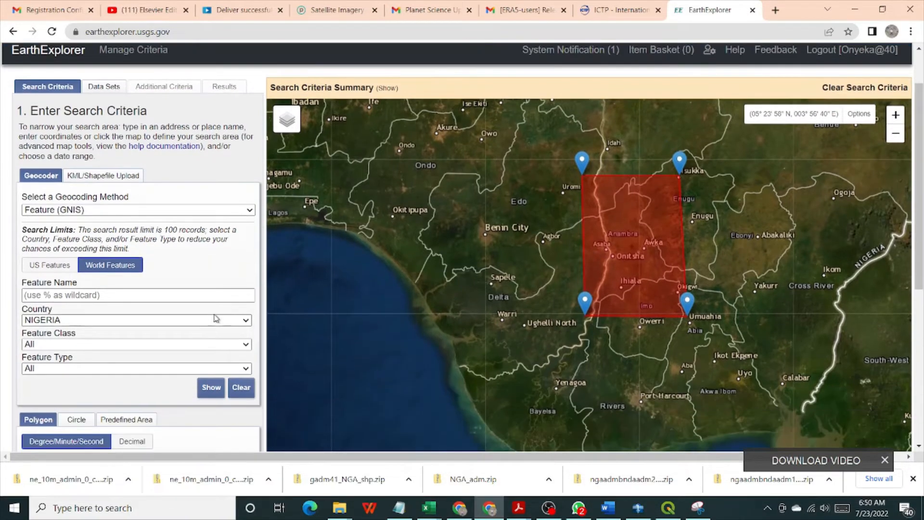
pyautogui.scroll(-4, 210, 345)
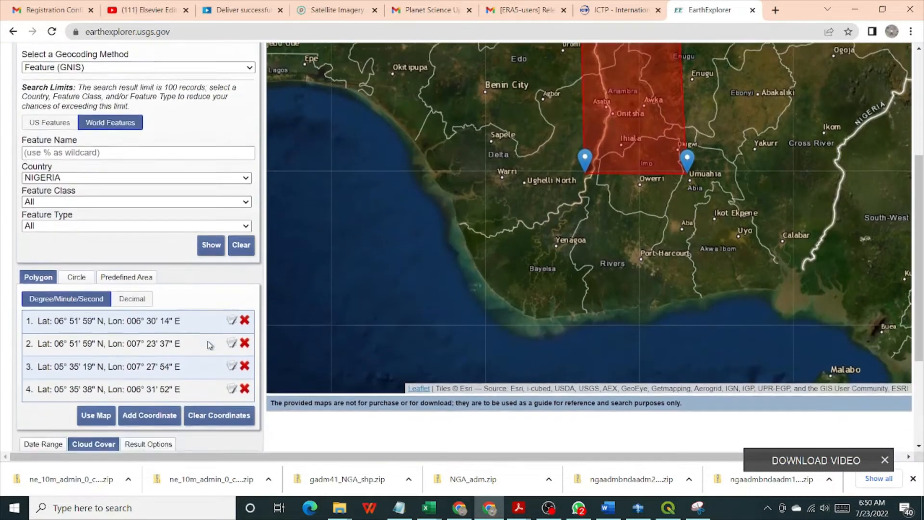
pyautogui.scroll(-1, 151, 345)
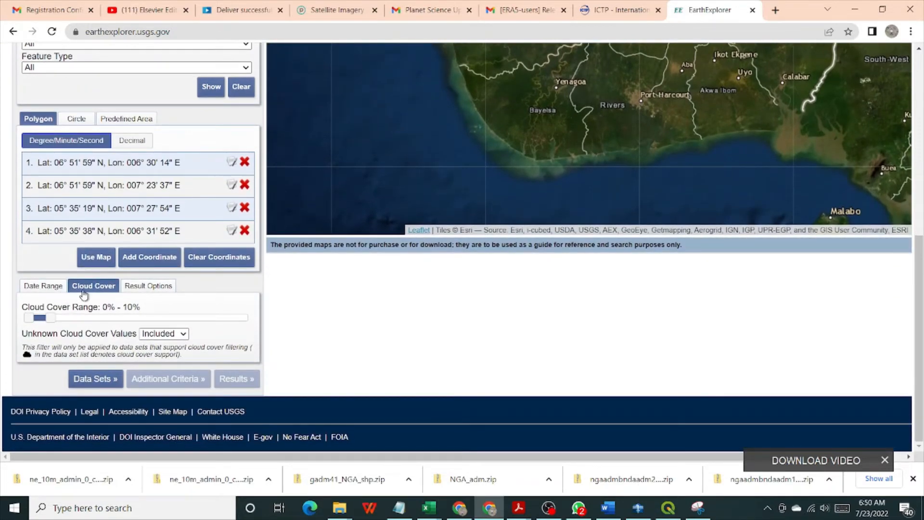
pyautogui.click(167, 286)
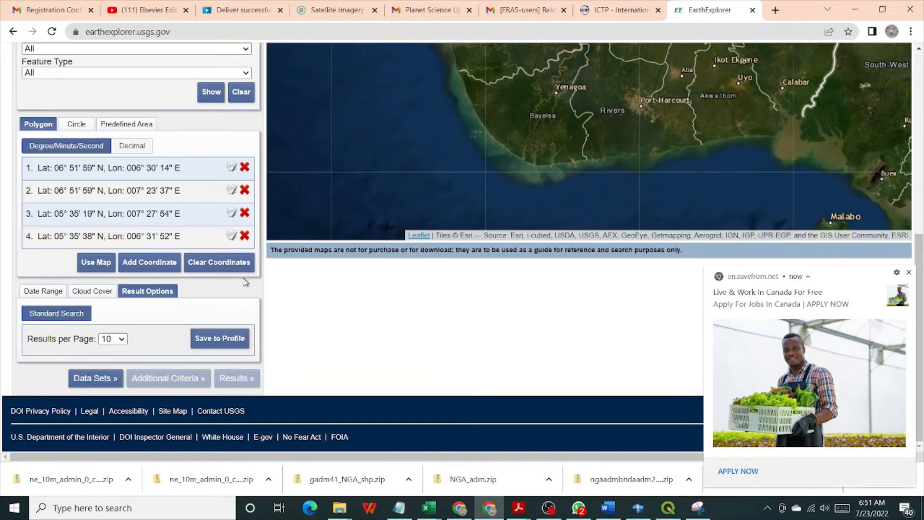
pyautogui.scroll(7, 210, 123)
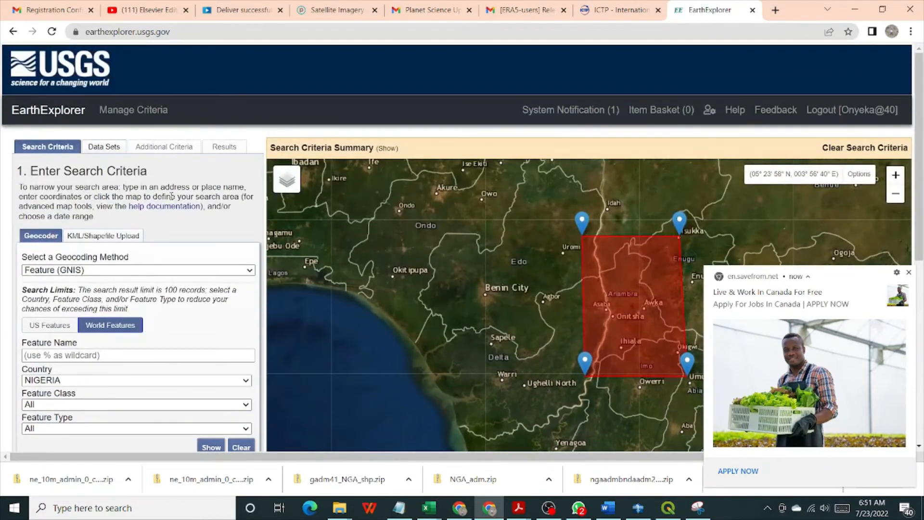
pyautogui.scroll(-7, 171, 191)
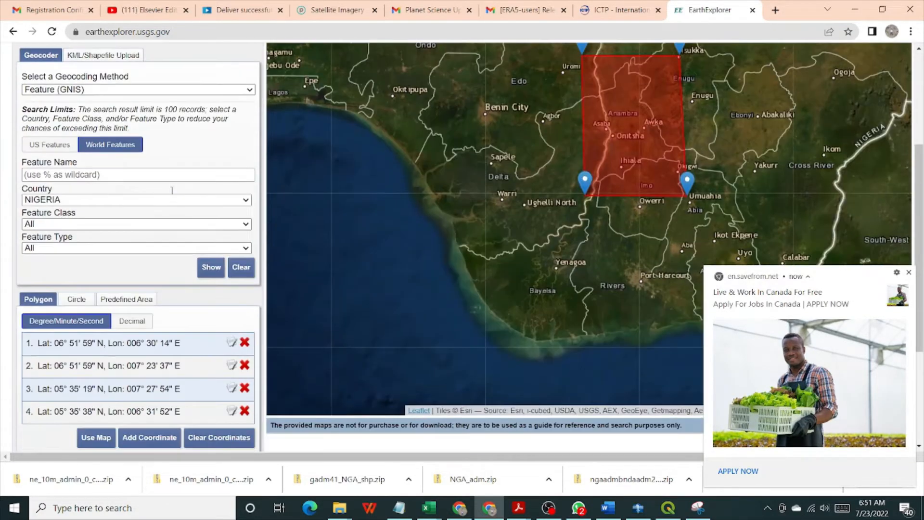
pyautogui.scroll(6, 171, 192)
pyautogui.scroll(1, 172, 192)
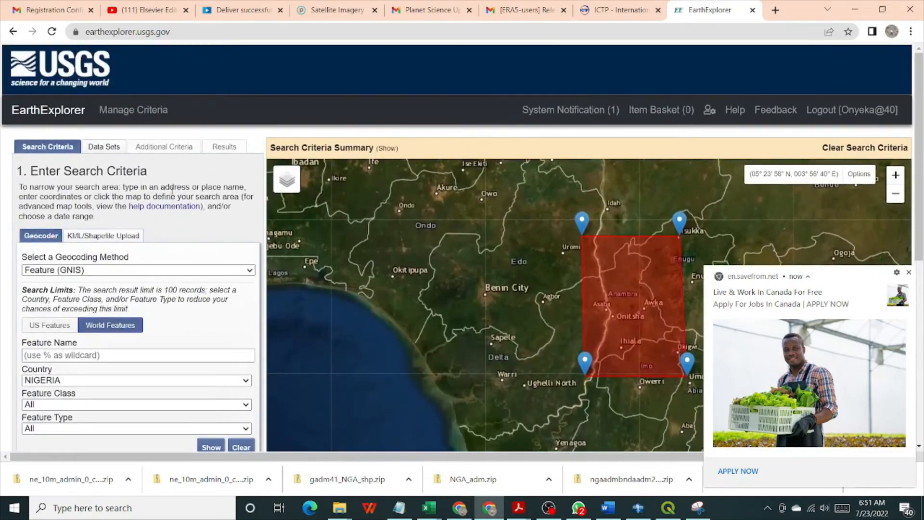
pyautogui.scroll(-7, 173, 197)
pyautogui.scroll(7, 173, 197)
# Open the data set selection and select IFSAR Alaska under Digital Elevation
pyautogui.click(99, 150)
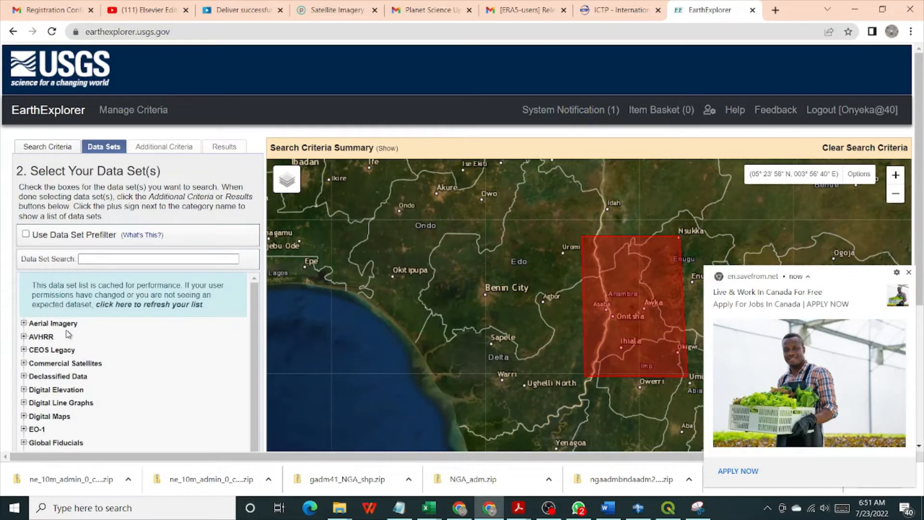
pyautogui.scroll(-1, 68, 334)
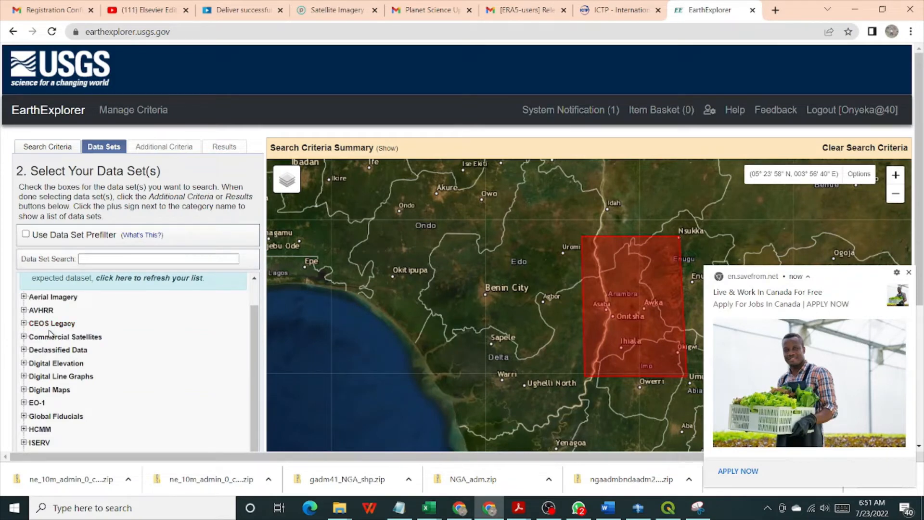
pyautogui.scroll(-1, 121, 385)
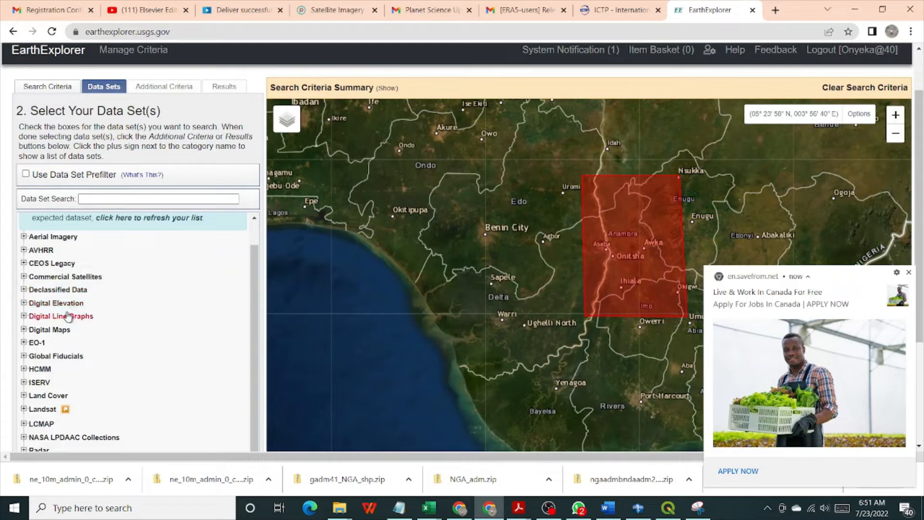
pyautogui.click(23, 304)
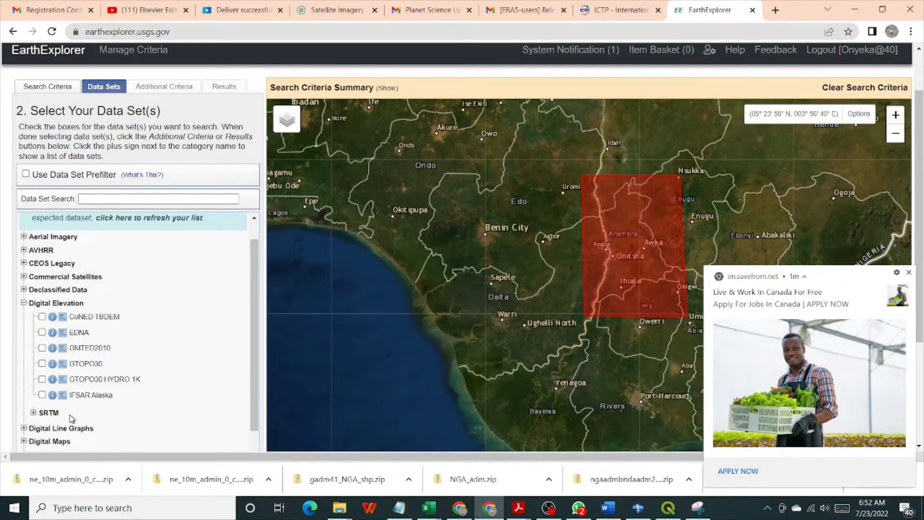
pyautogui.scroll(-1, 71, 418)
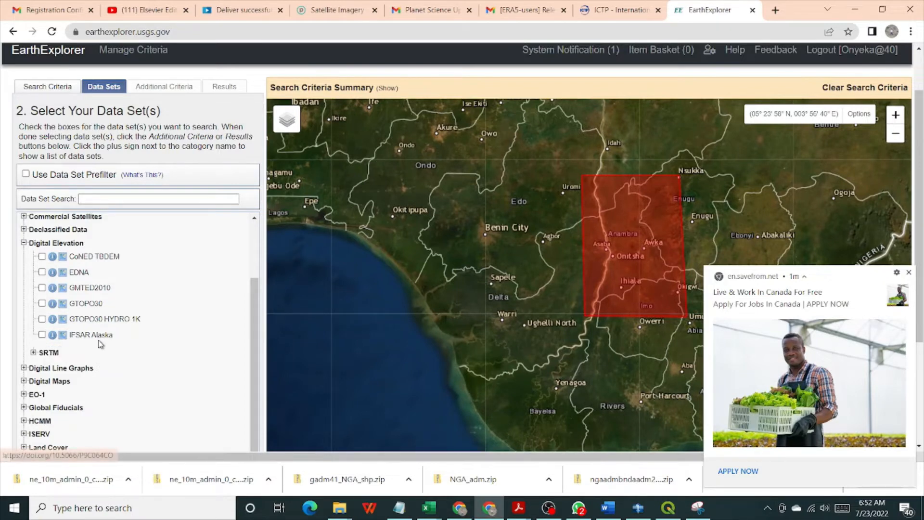
pyautogui.click(43, 335)
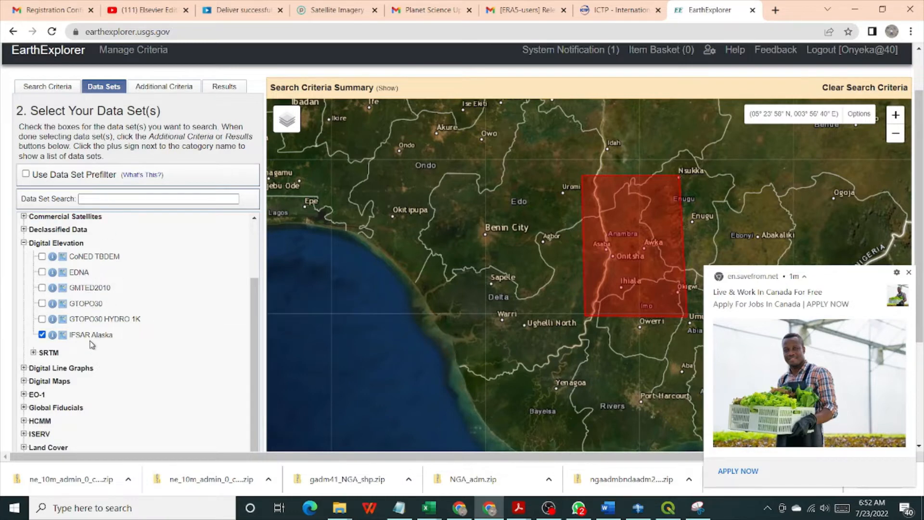
# Select SRTM 1 Arc-Second Global and SRTM Water Body Data in the SRTM group
pyautogui.click(33, 352)
pyautogui.scroll(-1, 57, 362)
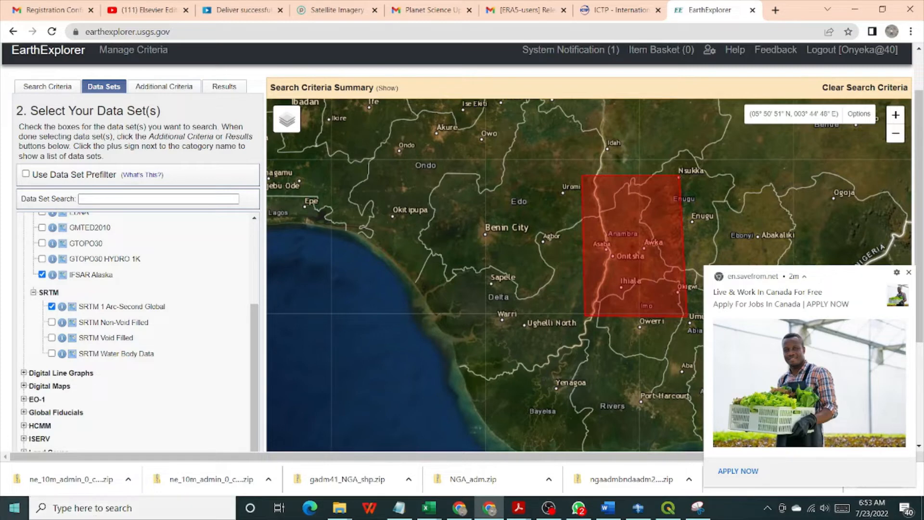
pyautogui.click(51, 353)
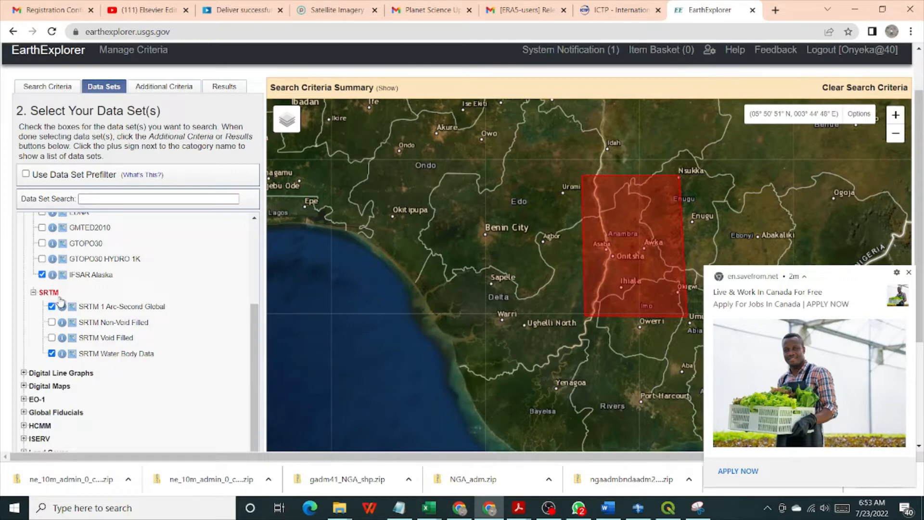
# Examine the Landsat collections and the data sets under Landsat Collection 2 Level-3 Science Products
pyautogui.scroll(-1, 61, 302)
pyautogui.scroll(-1, 62, 302)
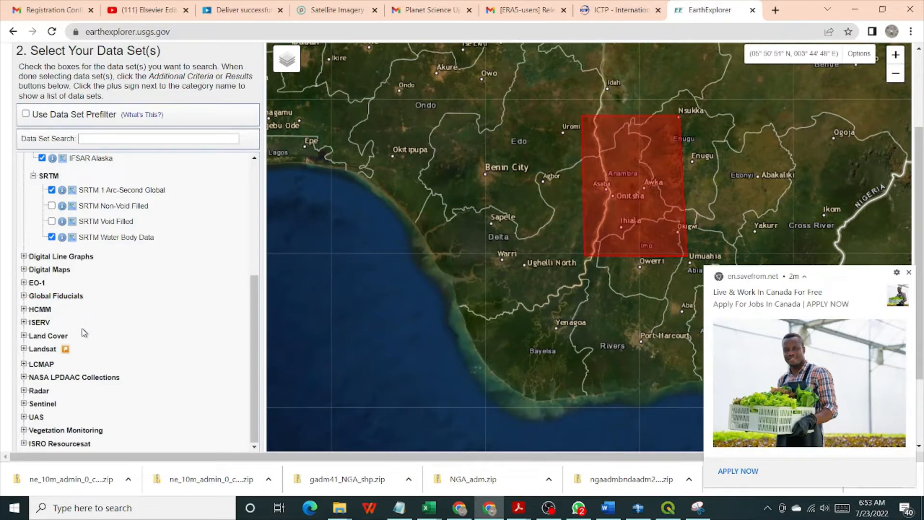
pyautogui.click(24, 349)
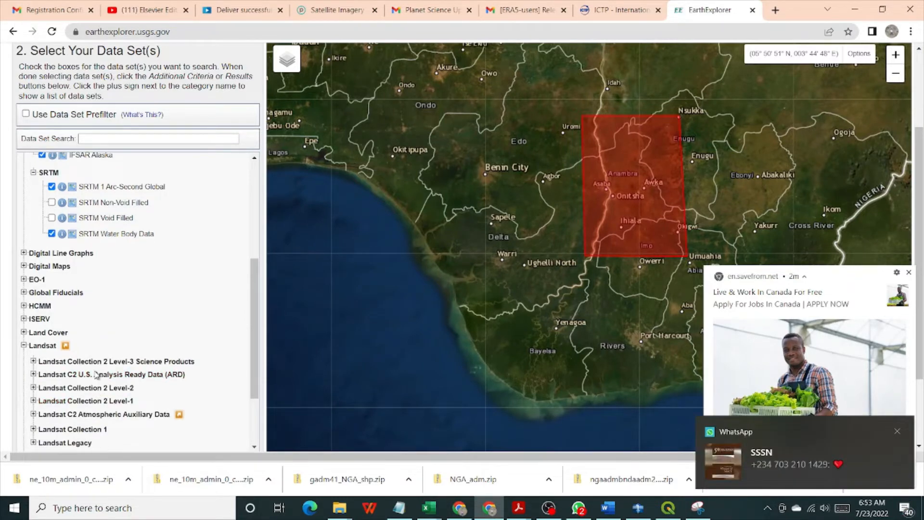
pyautogui.scroll(-2, 96, 379)
pyautogui.scroll(-1, 97, 376)
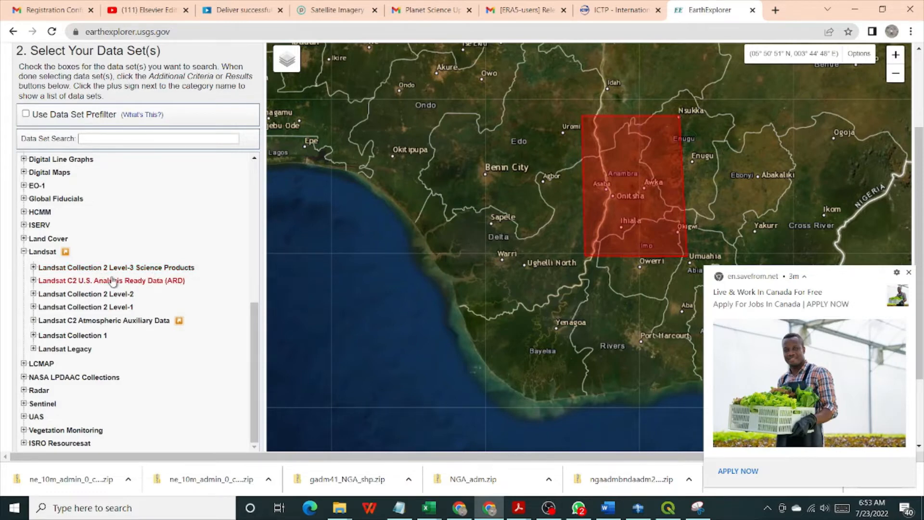
pyautogui.click(33, 267)
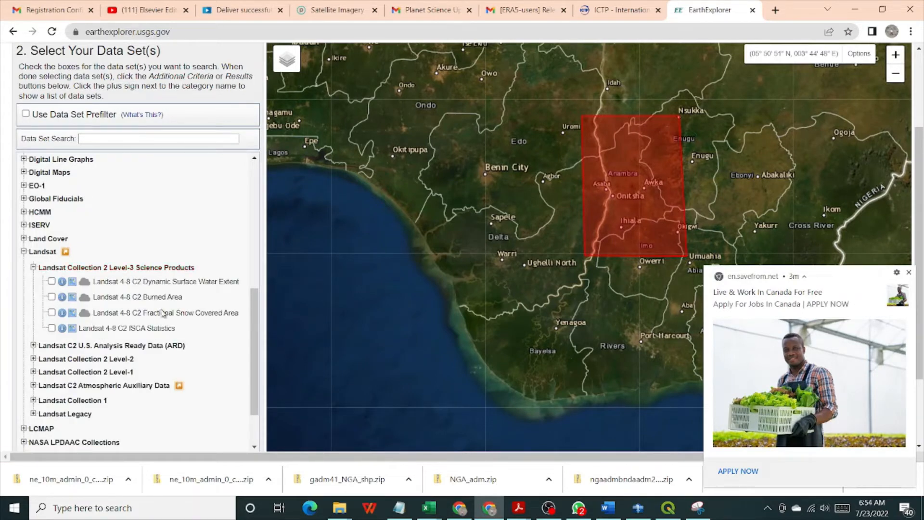
pyautogui.click(33, 267)
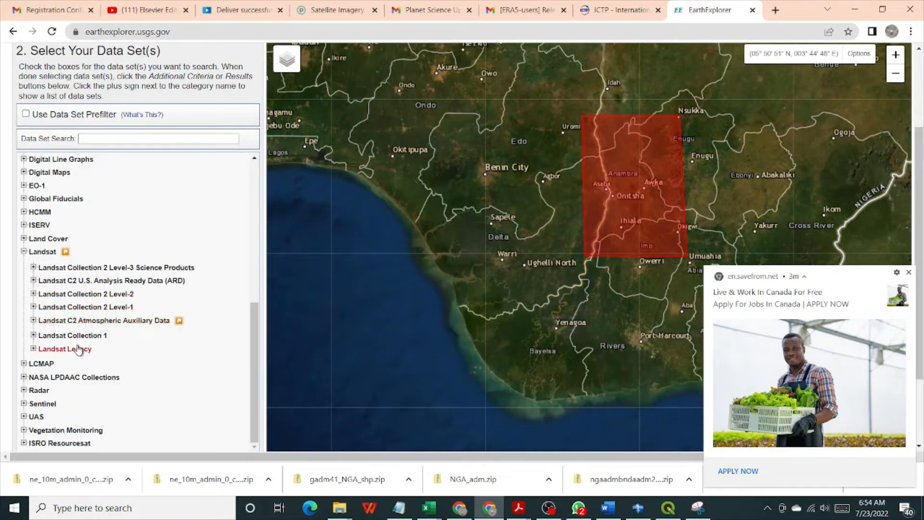
# Look through the data sets offered under Landsat Legacy, then collapse that group
pyautogui.click(34, 350)
pyautogui.scroll(-3, 123, 393)
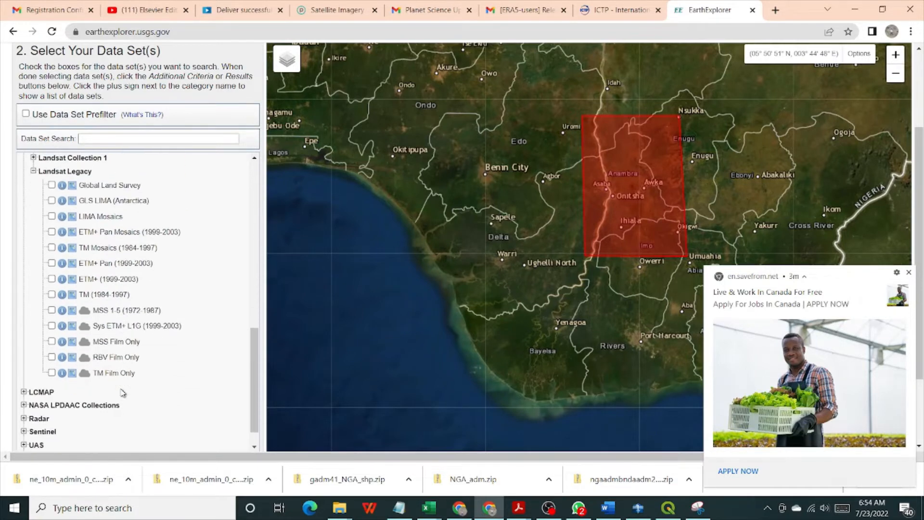
pyautogui.scroll(3, 97, 320)
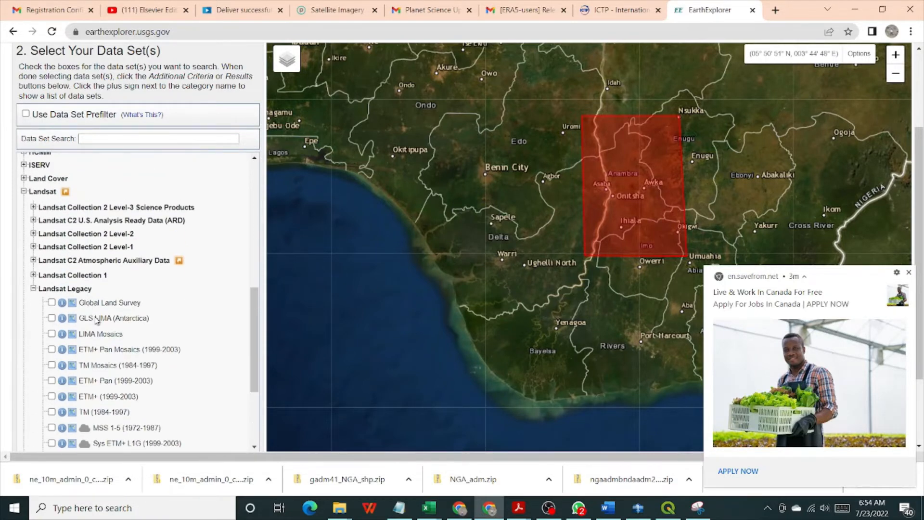
pyautogui.scroll(-3, 97, 320)
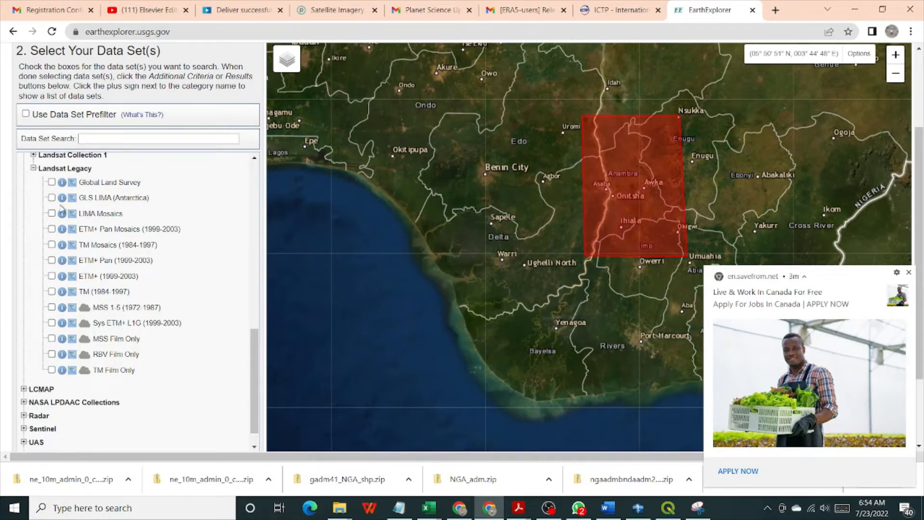
pyautogui.click(33, 168)
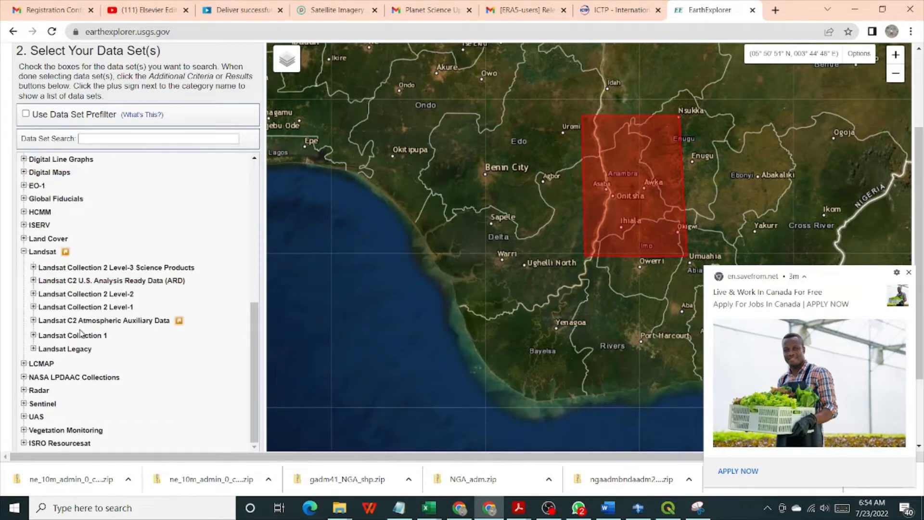
# Check the data sets under Landsat Collection 2 Level-2 and collapse the Landsat category
pyautogui.click(33, 294)
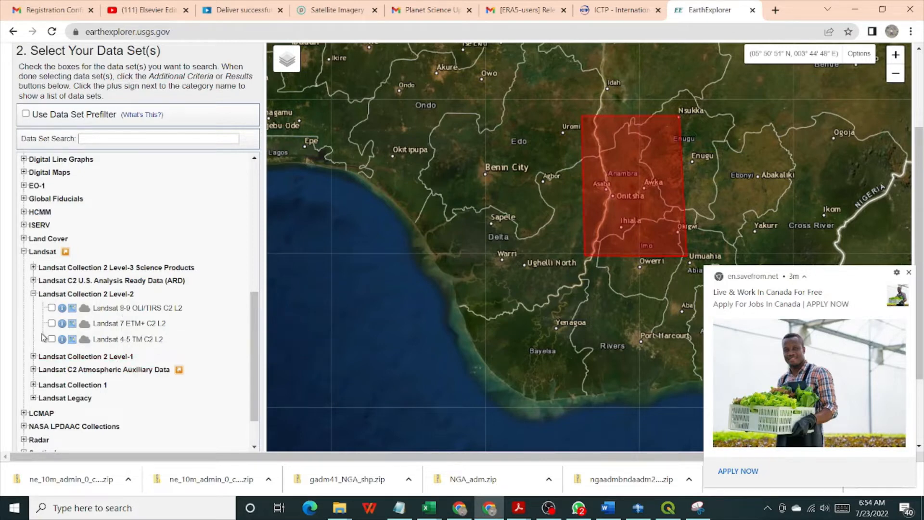
pyautogui.click(33, 293)
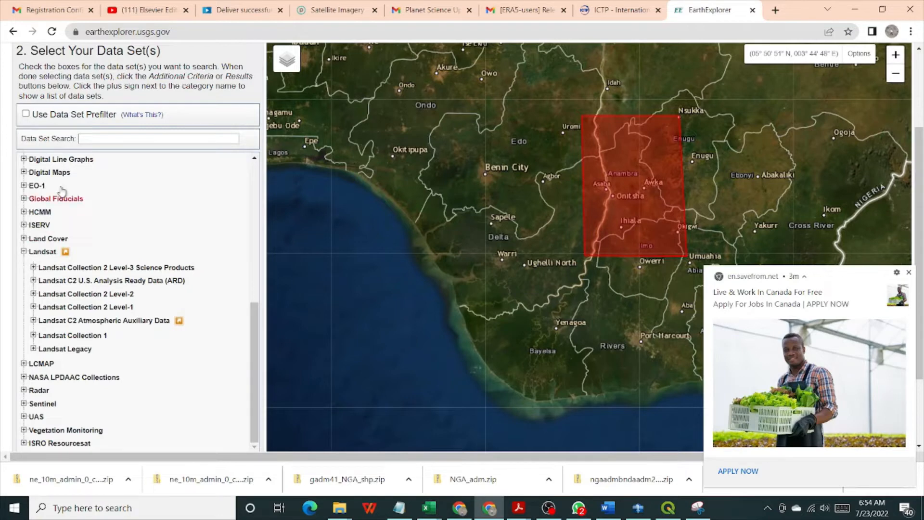
pyautogui.scroll(1, 65, 220)
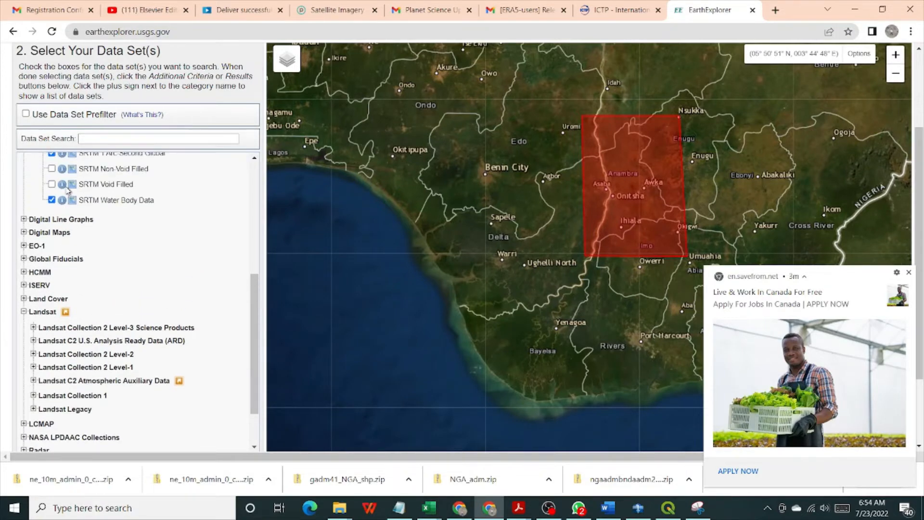
pyautogui.click(23, 312)
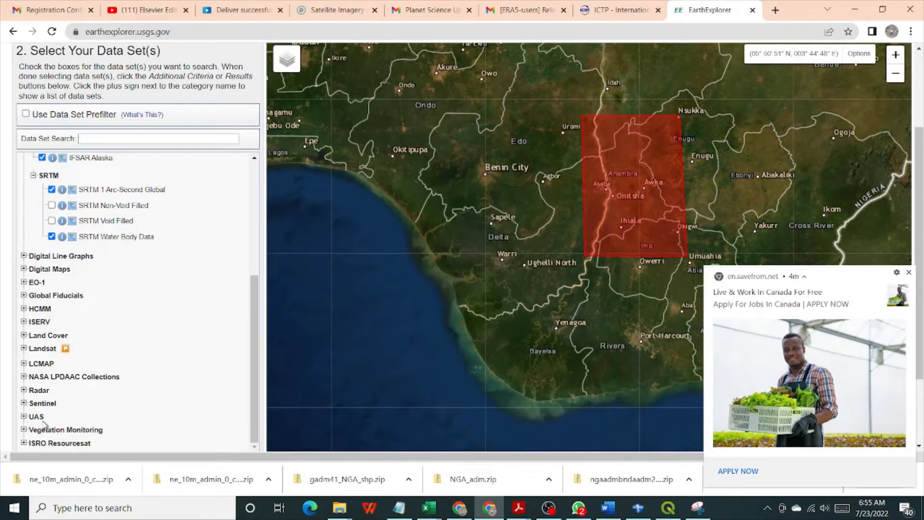
# Examine the data sets available in the Sentinel and UAS categories, collapsing each one after viewing it
pyautogui.click(23, 404)
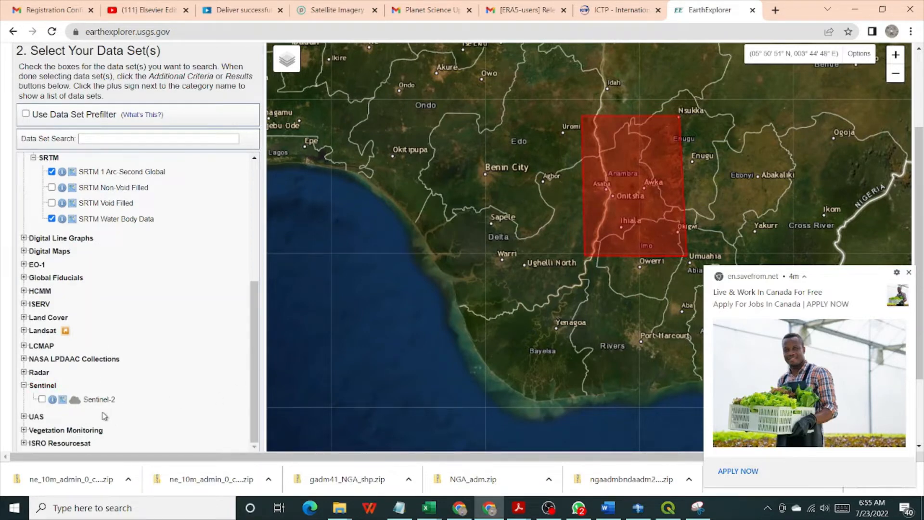
pyautogui.click(25, 386)
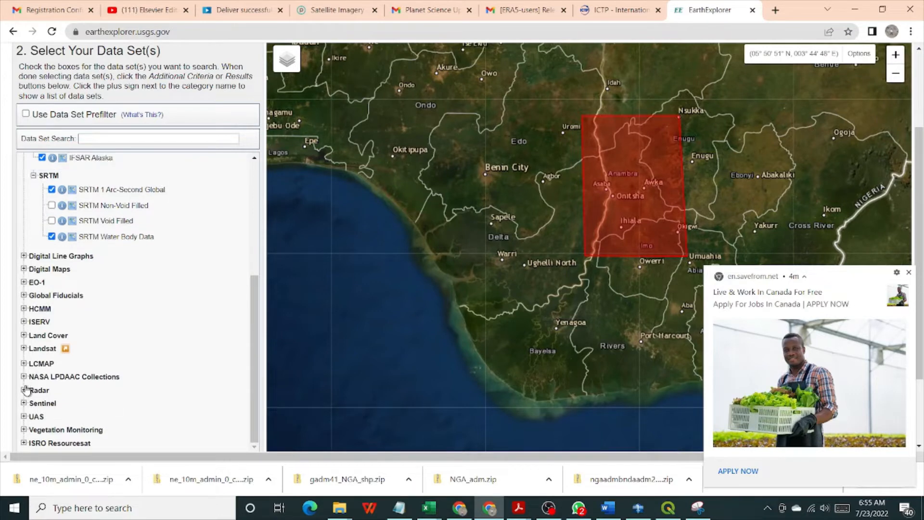
pyautogui.click(24, 418)
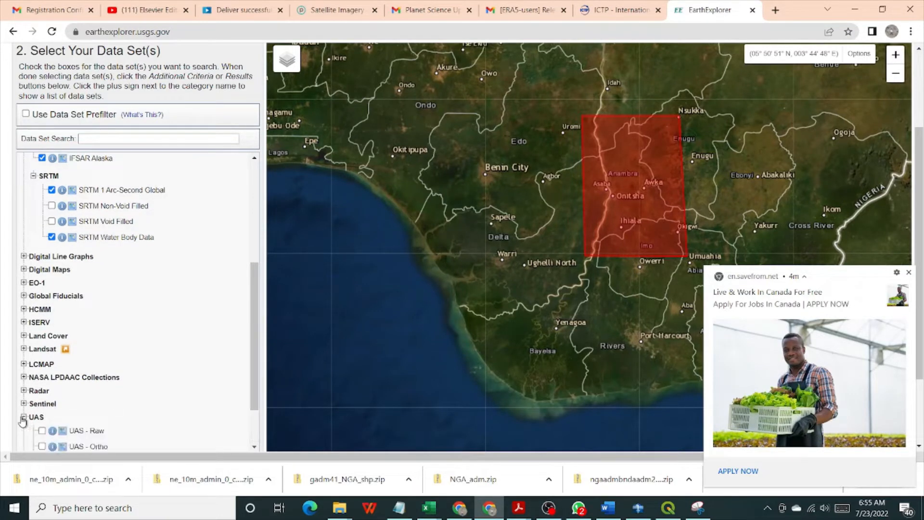
pyautogui.scroll(-1, 76, 399)
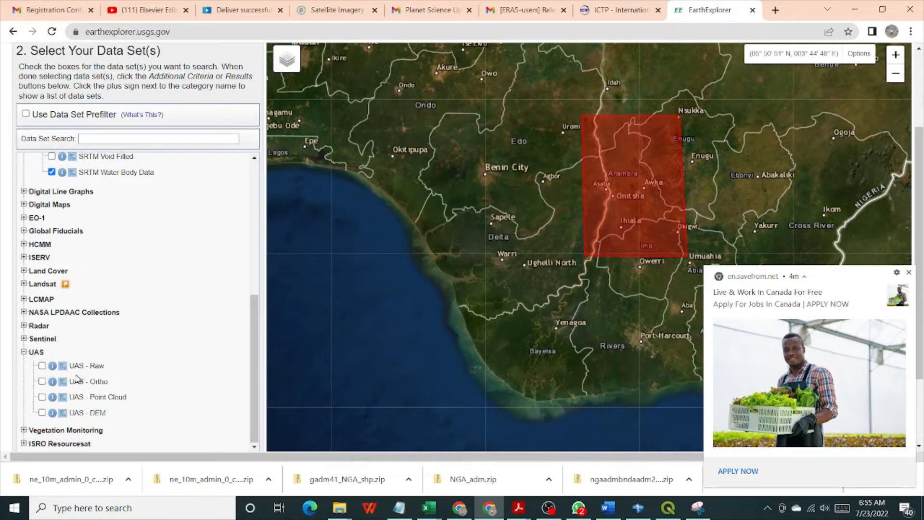
pyautogui.click(23, 353)
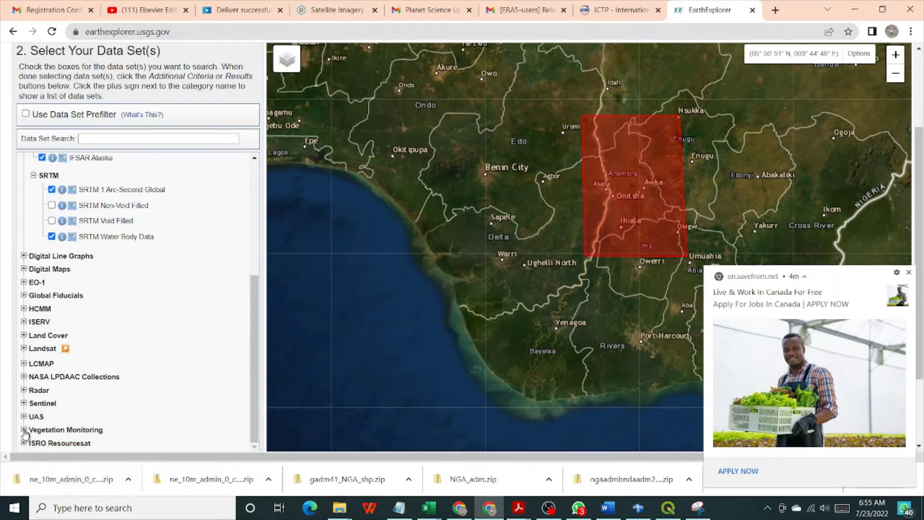
# Examine the data sets available in the Vegetation Monitoring and EO-1 categories, leaving both collapsed
pyautogui.click(24, 430)
pyautogui.scroll(-3, 48, 414)
pyautogui.scroll(-2, 54, 394)
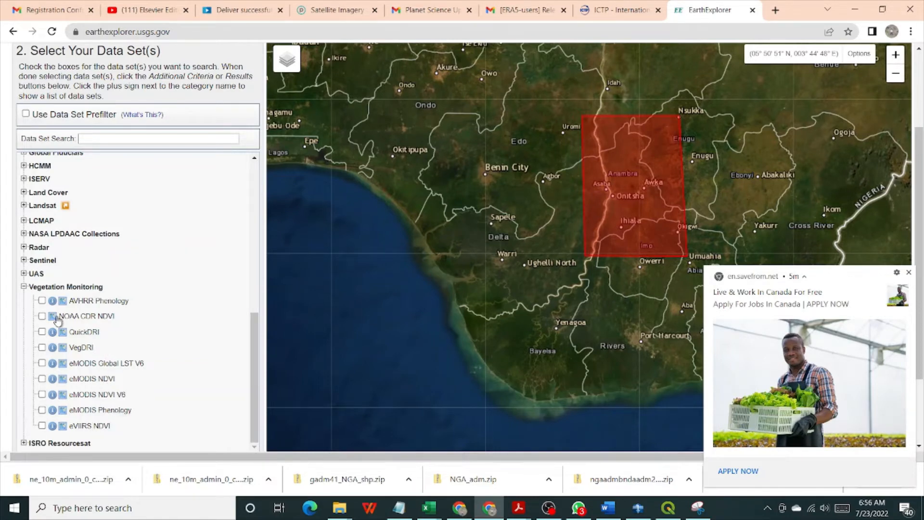
pyautogui.click(24, 287)
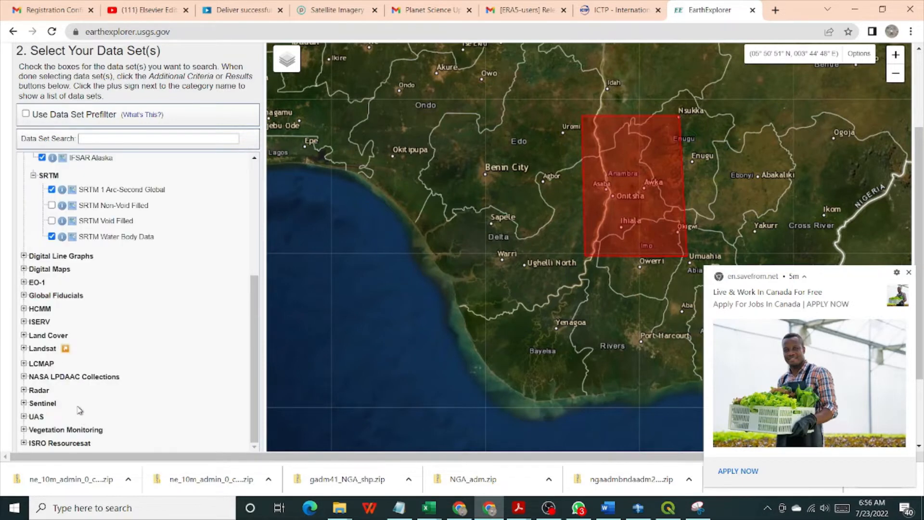
pyautogui.click(23, 283)
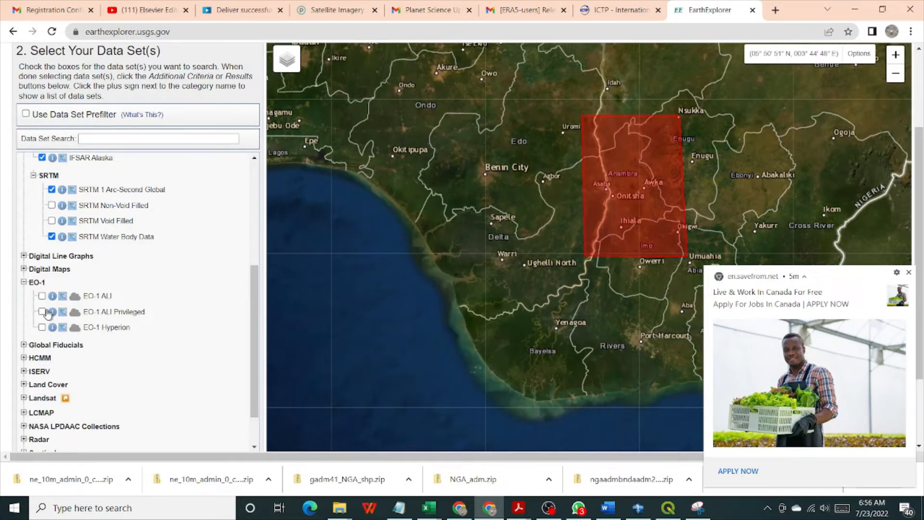
pyautogui.click(23, 282)
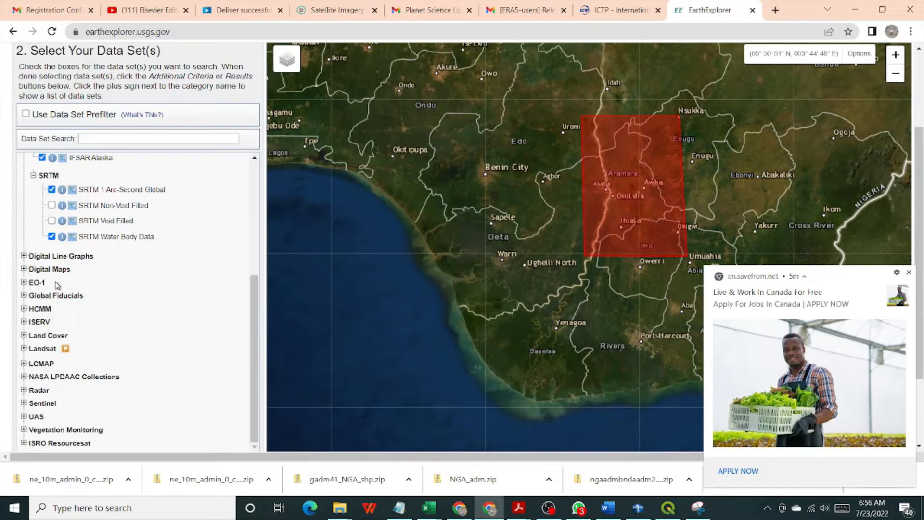
# Review the selected Digital Elevation data sets and open the additional criteria for them
pyautogui.scroll(1, 37, 180)
pyautogui.scroll(4, 37, 180)
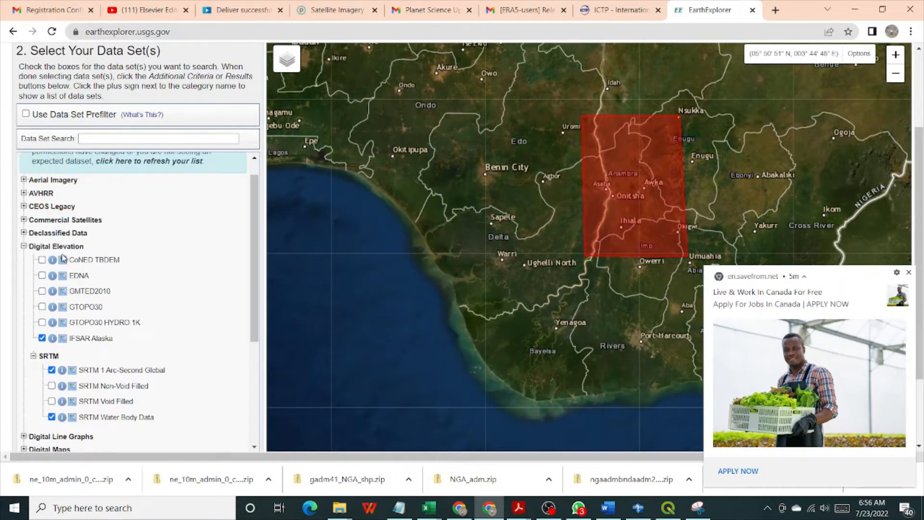
pyautogui.click(42, 338)
pyautogui.scroll(-4, 182, 302)
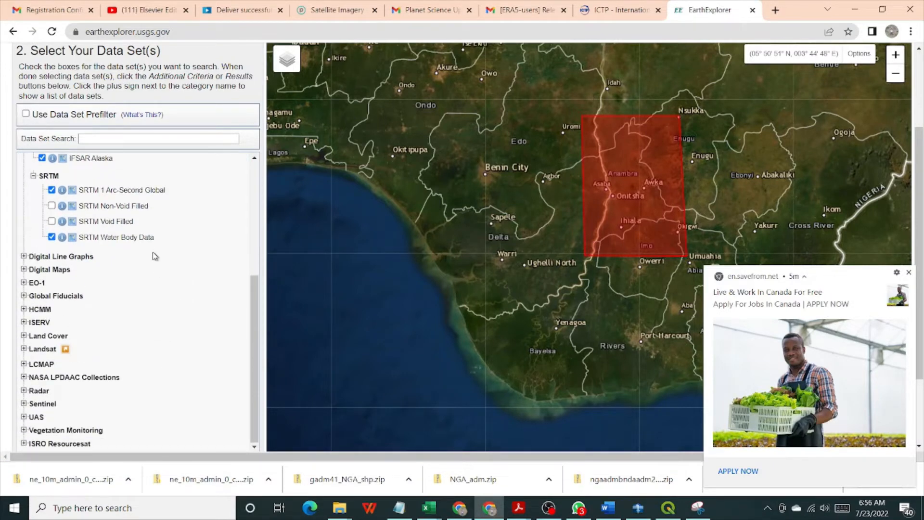
pyautogui.scroll(4, 155, 256)
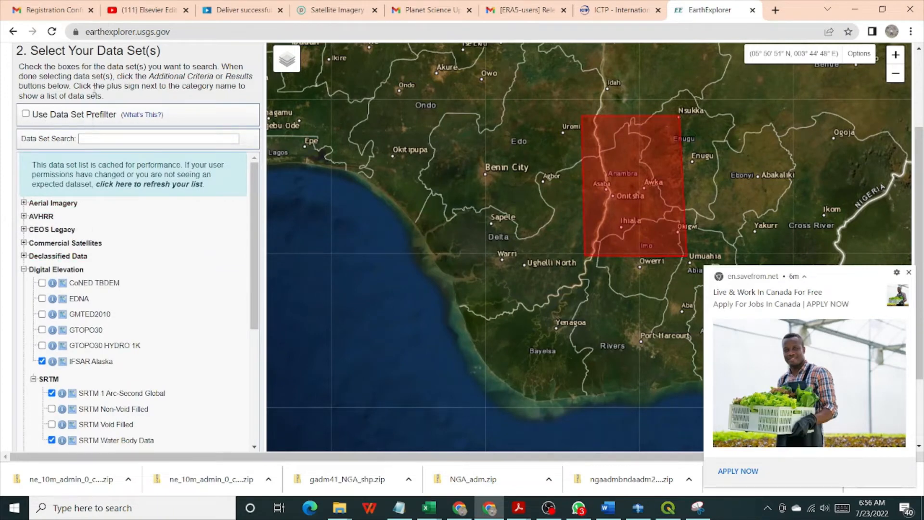
pyautogui.scroll(3, 107, 114)
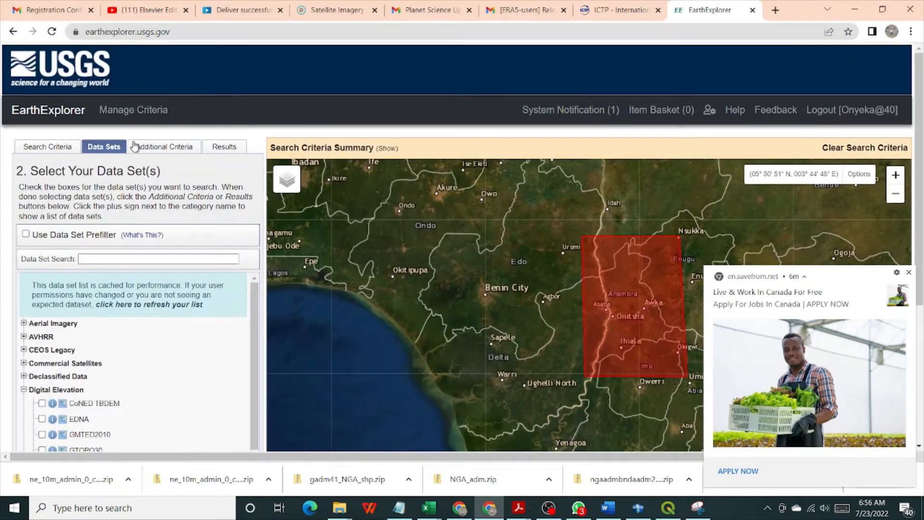
pyautogui.click(160, 152)
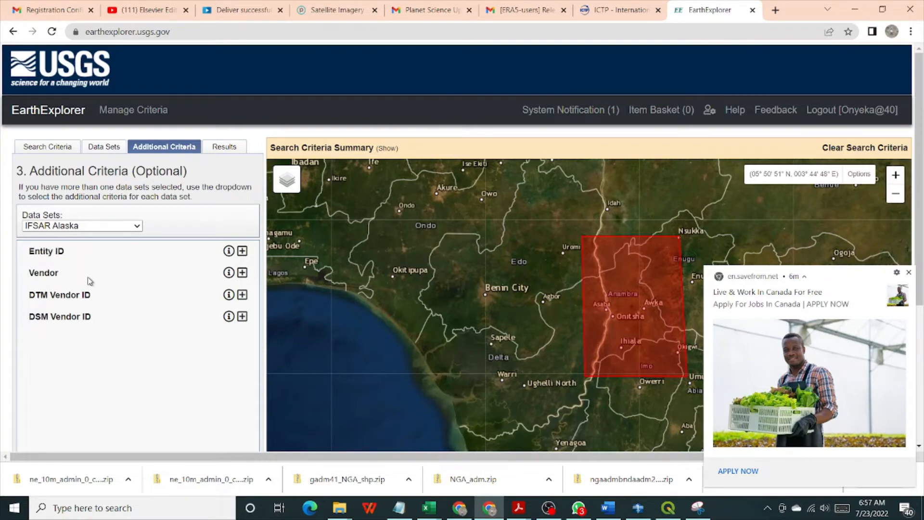
# Keep IFSAR Alaska as the data set and look at its Entity ID criterion, removing the blank fields added
pyautogui.scroll(-3, 88, 276)
pyautogui.scroll(5, 87, 276)
pyautogui.click(138, 227)
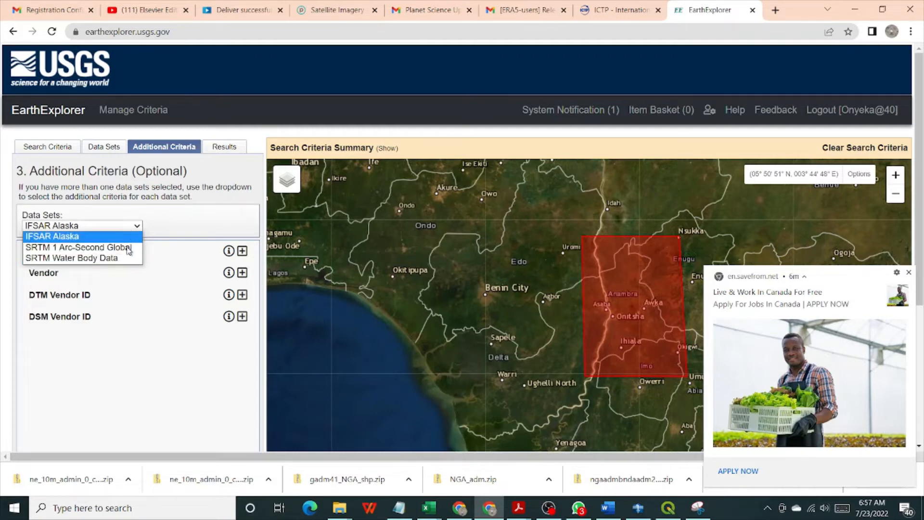
pyautogui.click(126, 238)
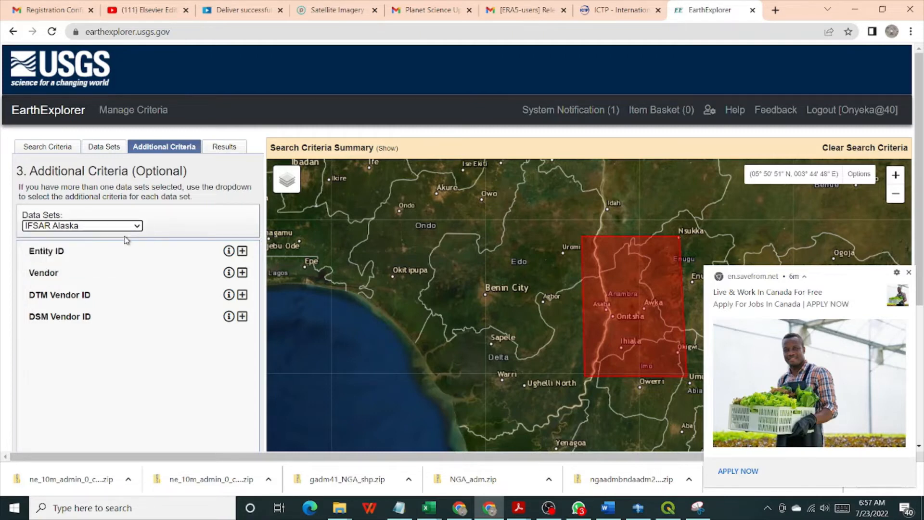
pyautogui.click(244, 252)
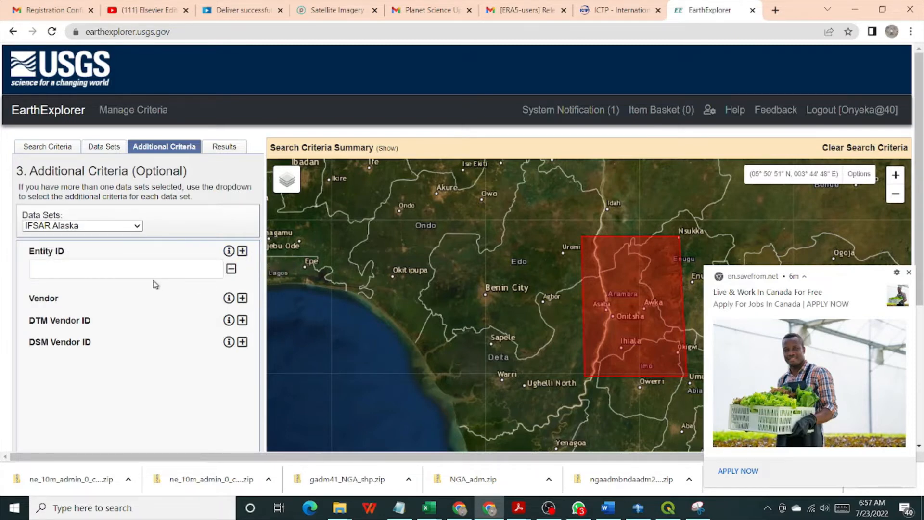
pyautogui.click(242, 251)
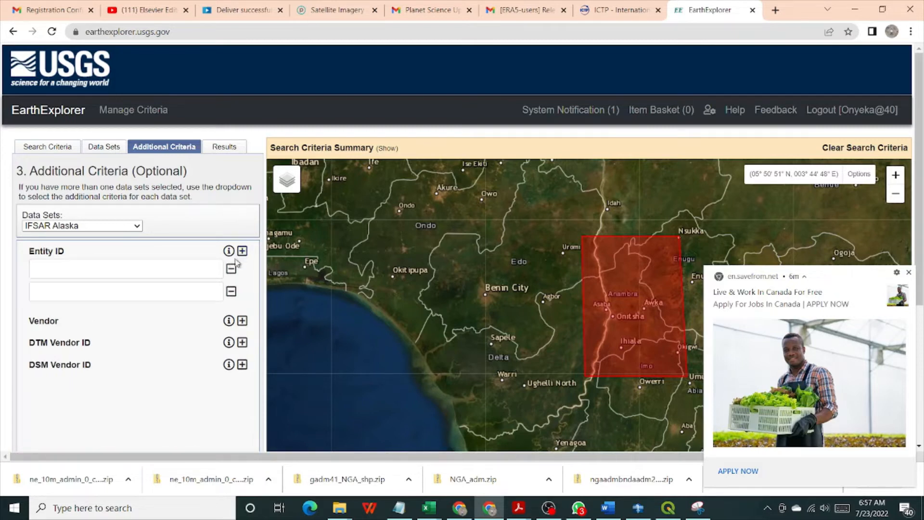
pyautogui.click(232, 271)
pyautogui.click(232, 271)
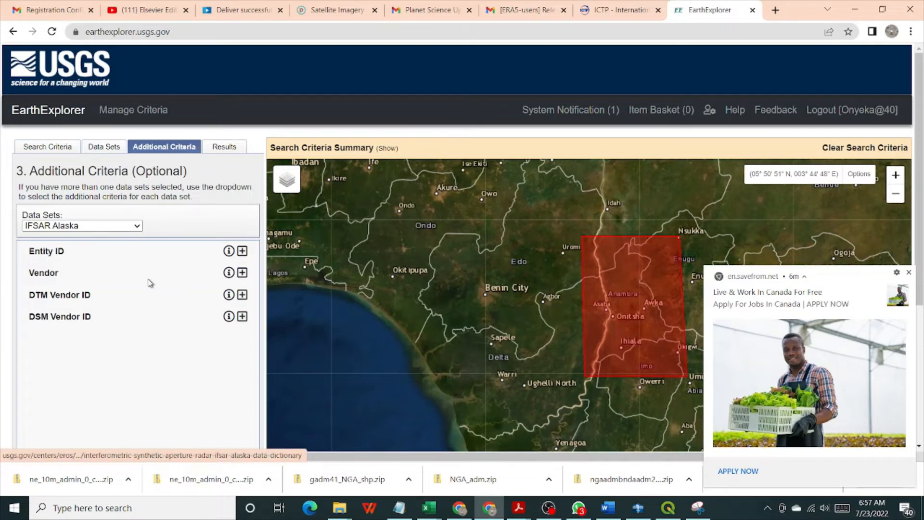
# Look at the Vendor, DTM Vendor ID and DSM Vendor ID criteria for IFSAR Alaska, removing each blank field
pyautogui.click(242, 272)
pyautogui.click(232, 291)
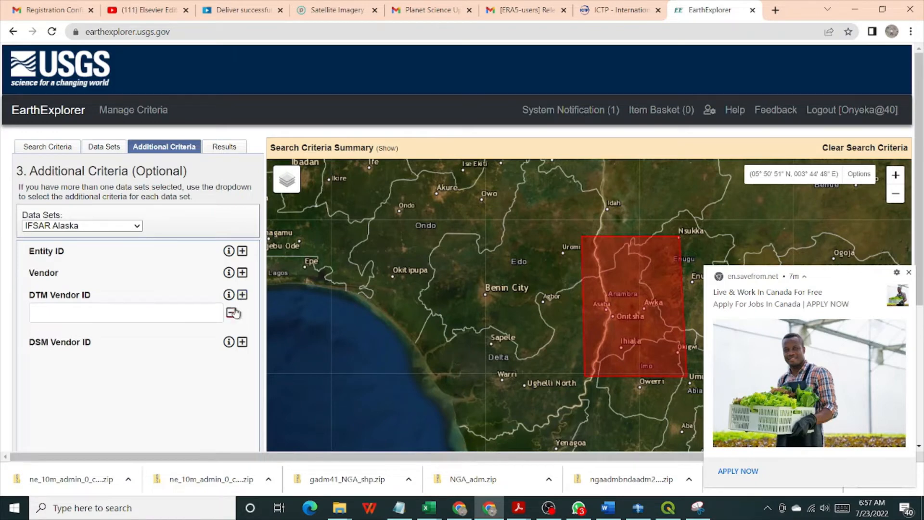
pyautogui.click(231, 312)
pyautogui.click(242, 316)
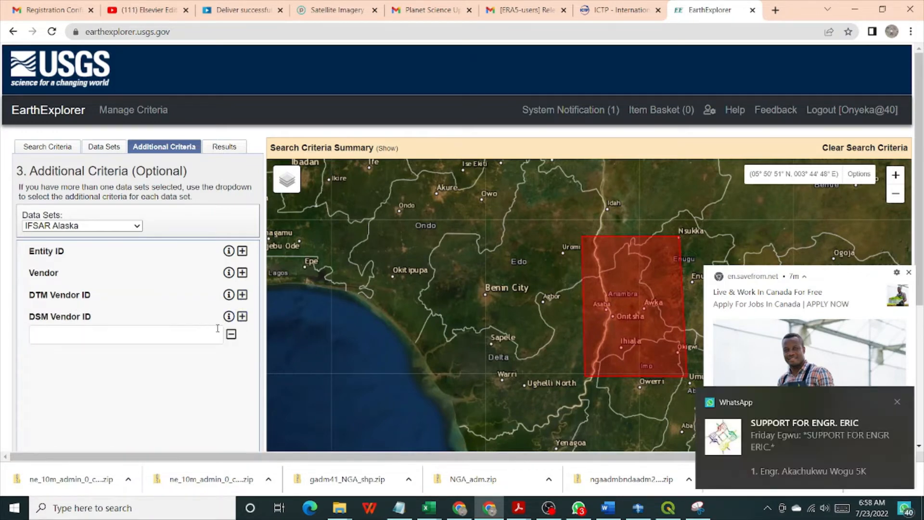
pyautogui.click(231, 334)
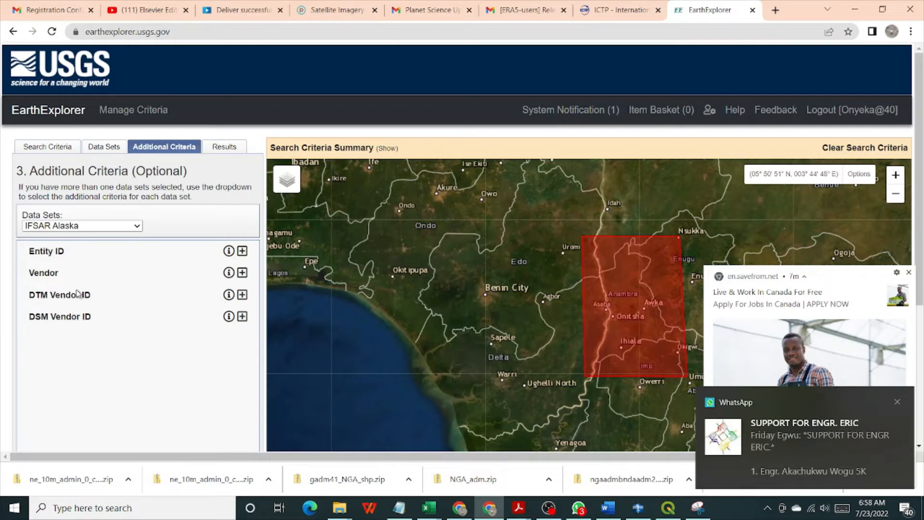
# Switch the additional criteria to SRTM 1 Arc-Second Global and view its Entity ID criterion, leaving no field added
pyautogui.click(120, 226)
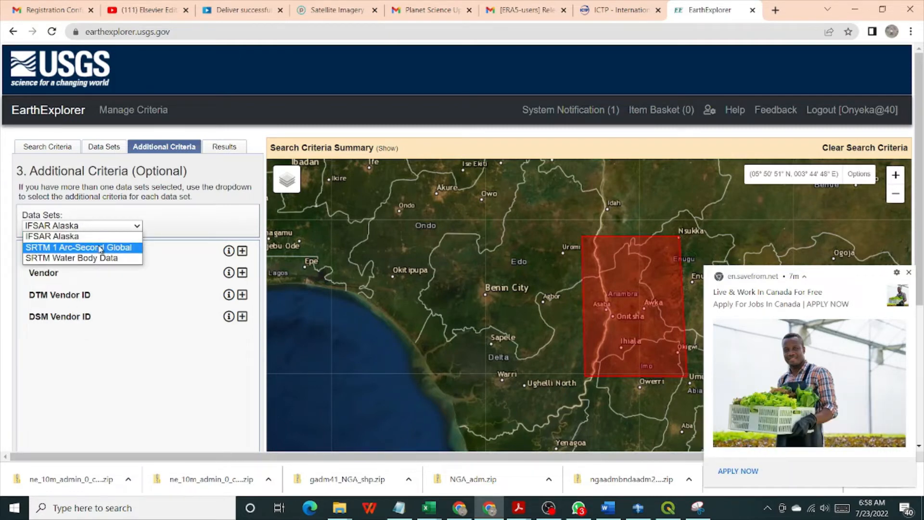
pyautogui.click(101, 248)
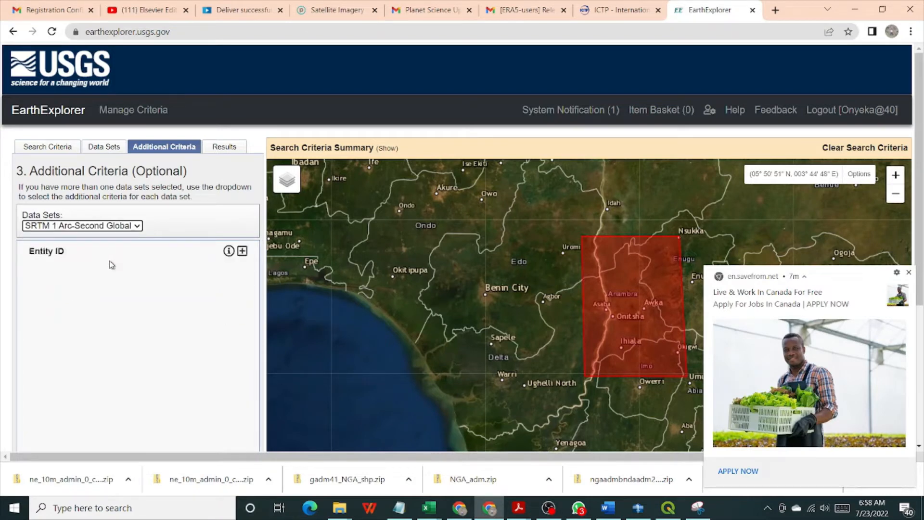
pyautogui.click(241, 251)
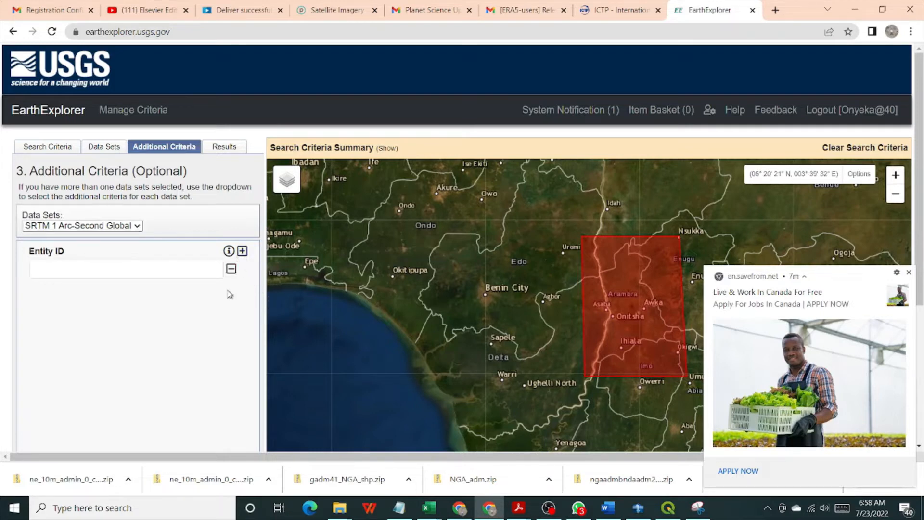
pyautogui.click(231, 269)
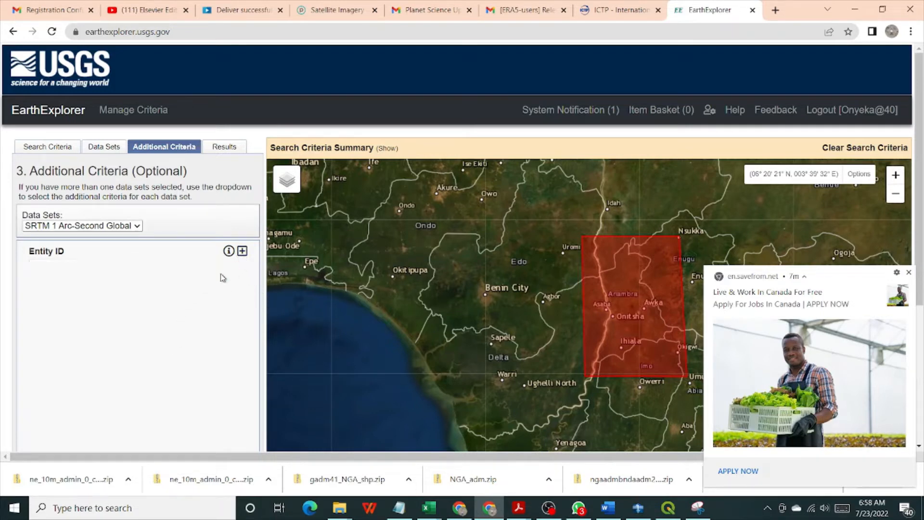
# Switch the additional criteria to SRTM Water Body Data and check its Entity ID criterion, leaving it unset
pyautogui.click(137, 226)
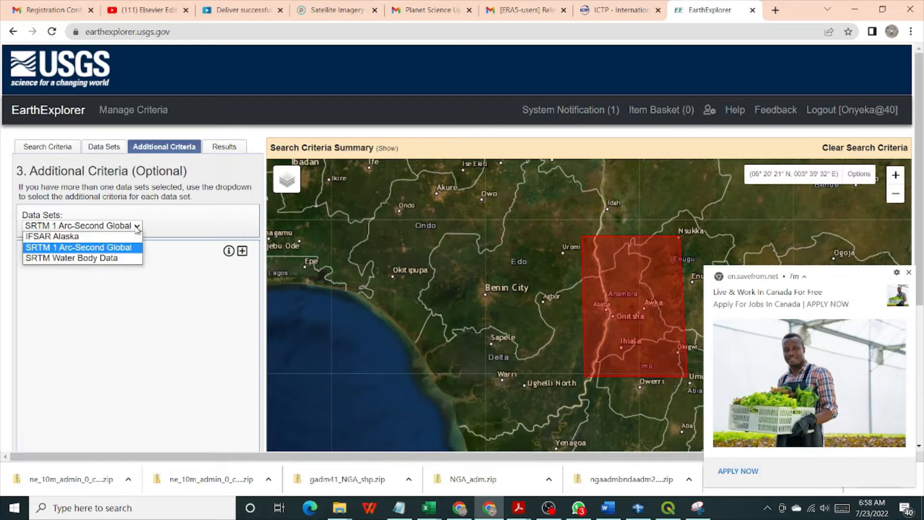
pyautogui.click(100, 260)
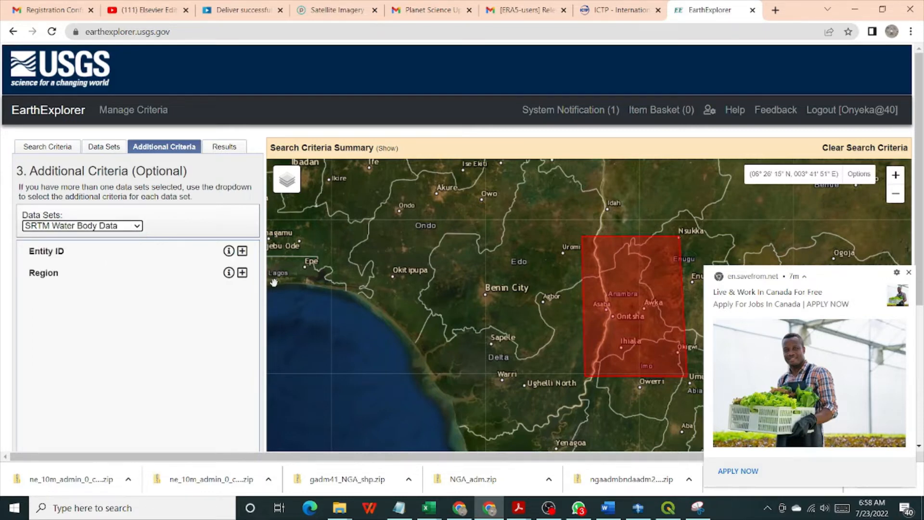
pyautogui.click(242, 250)
pyautogui.click(231, 268)
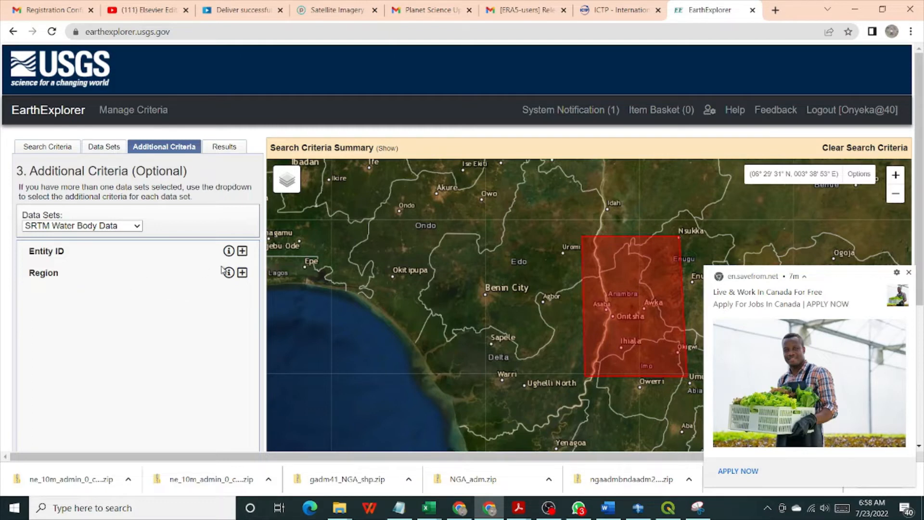
# Open the search results for SRTM Water Body Data, dismiss the advertisement and review the scenes listed
pyautogui.click(220, 151)
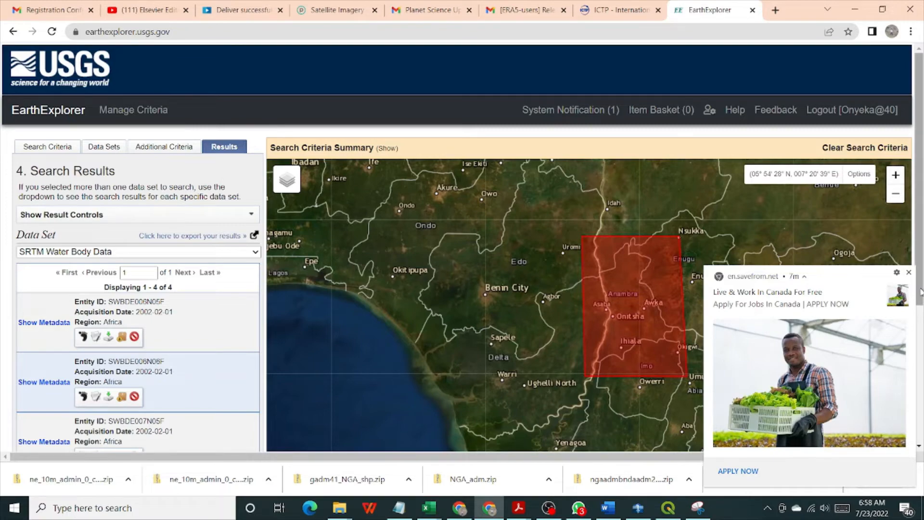
pyautogui.click(908, 272)
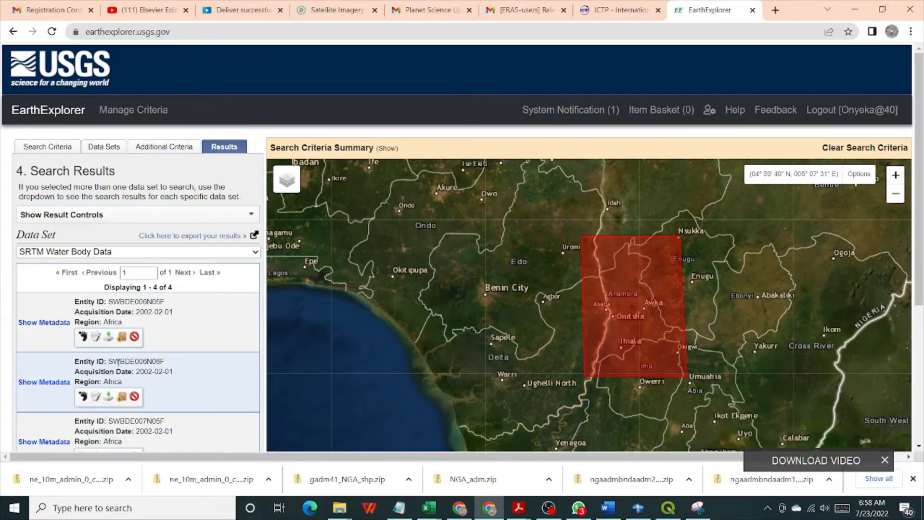
pyautogui.scroll(-3, 107, 298)
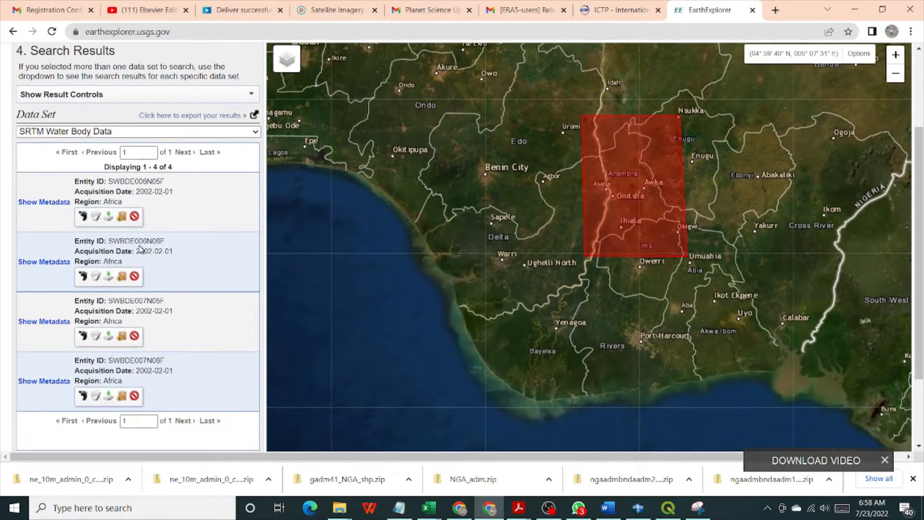
pyautogui.scroll(-1, 139, 248)
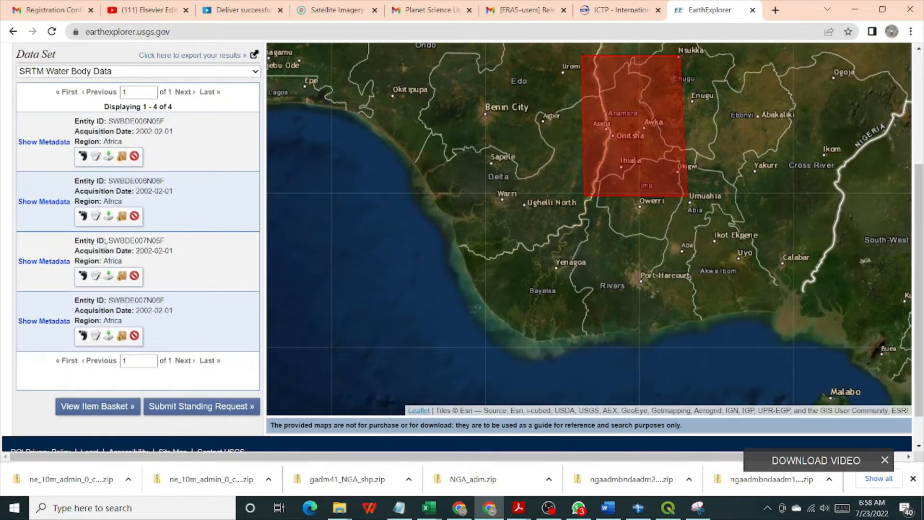
pyautogui.scroll(3, 209, 149)
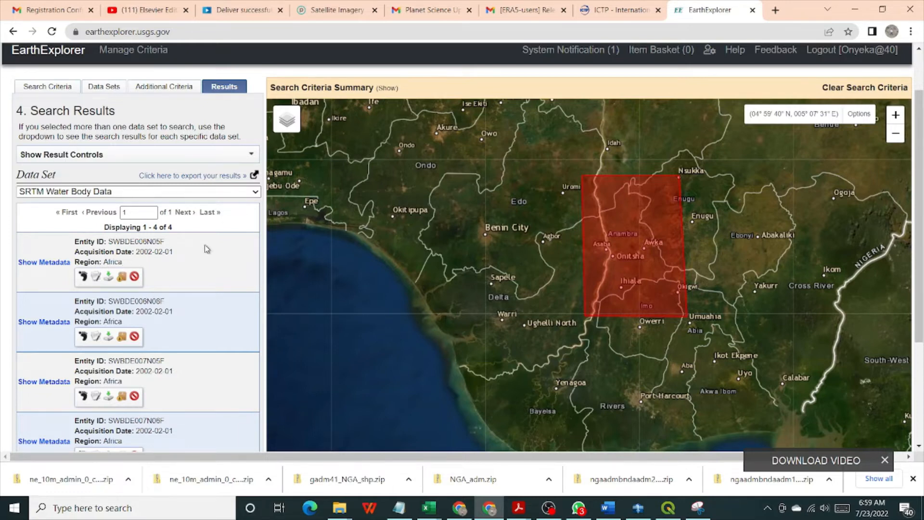
pyautogui.scroll(-3, 155, 283)
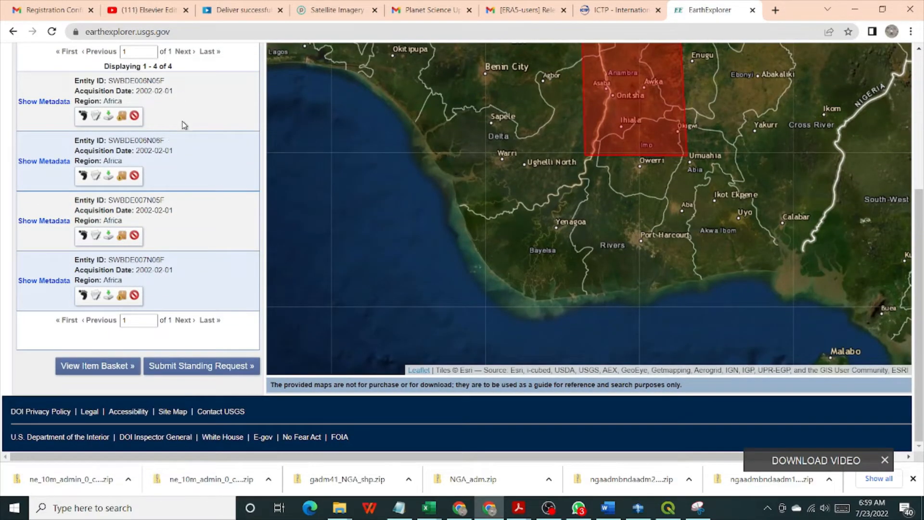
pyautogui.scroll(1, 183, 133)
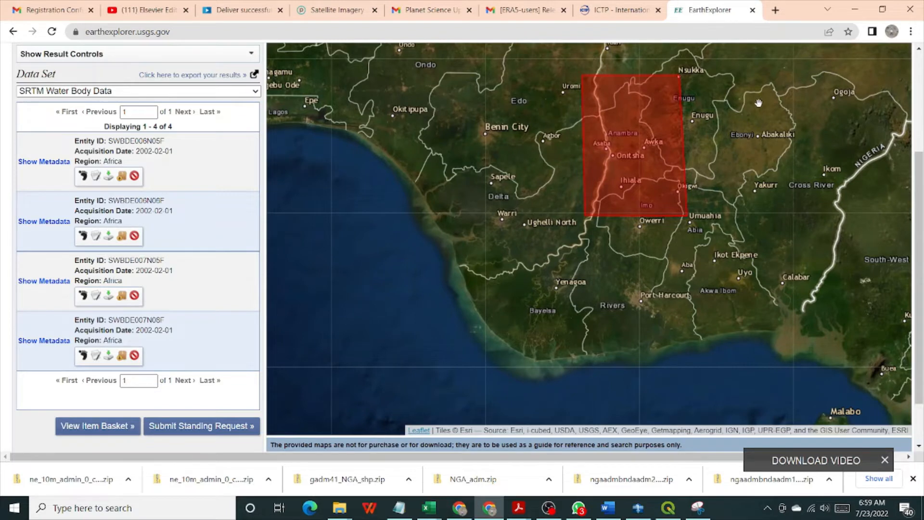
# Show the footprints of all four SRTM Water Body Data scenes on the map, toggling the first scene's footprint off and back on
pyautogui.moveTo(759, 103); pyautogui.dragTo(753, 154)
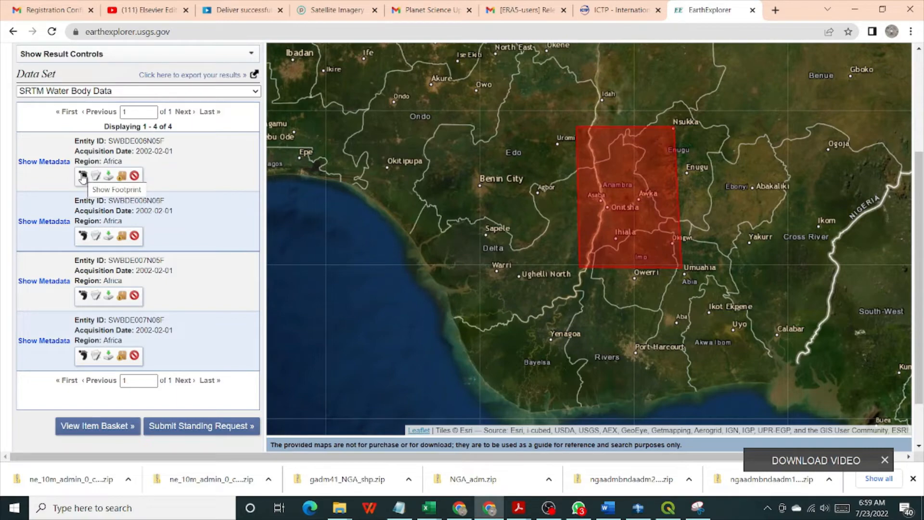
pyautogui.click(83, 177)
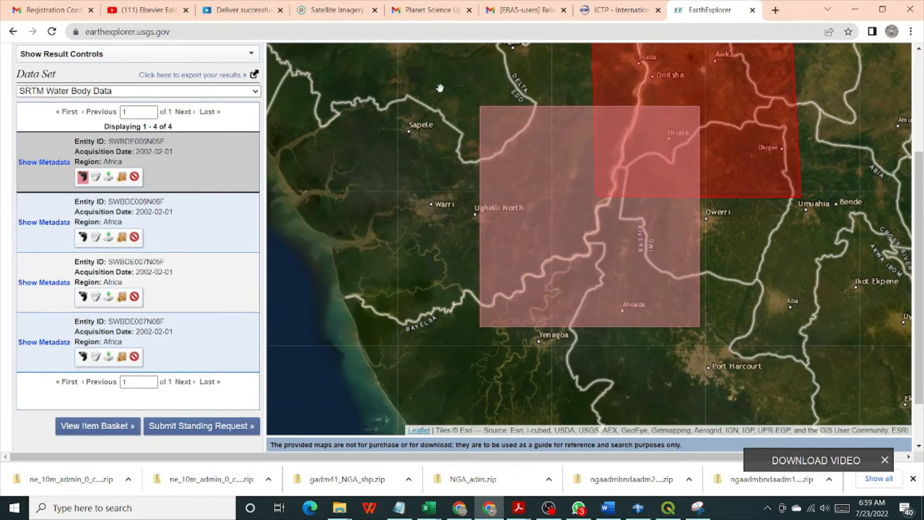
pyautogui.scroll(-1, 752, 151)
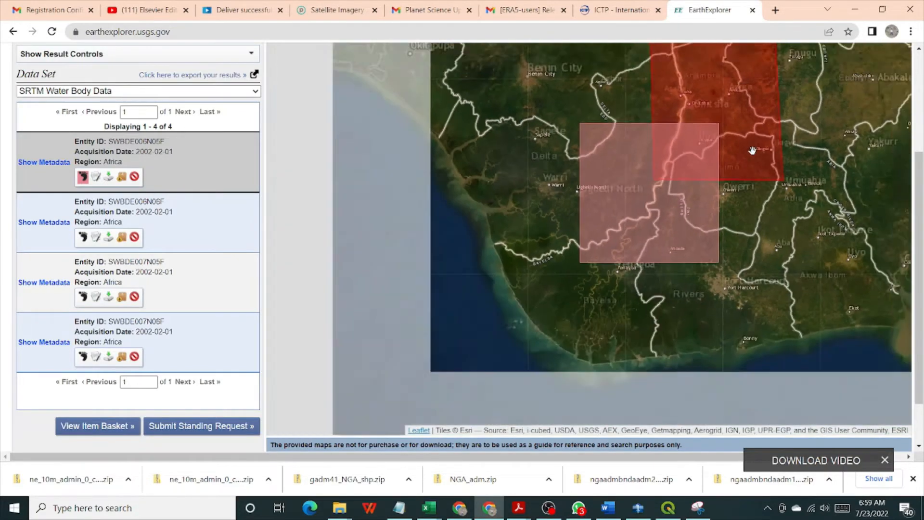
pyautogui.moveTo(756, 137); pyautogui.dragTo(753, 200)
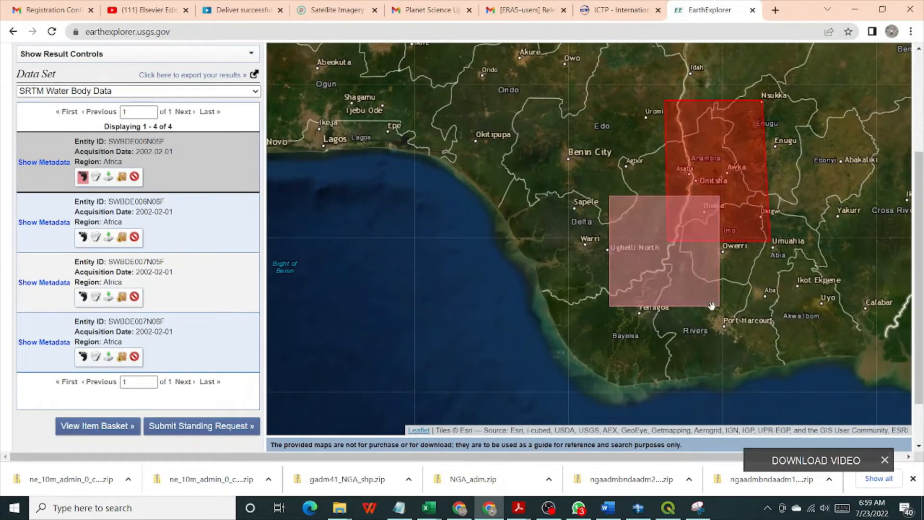
pyautogui.click(82, 237)
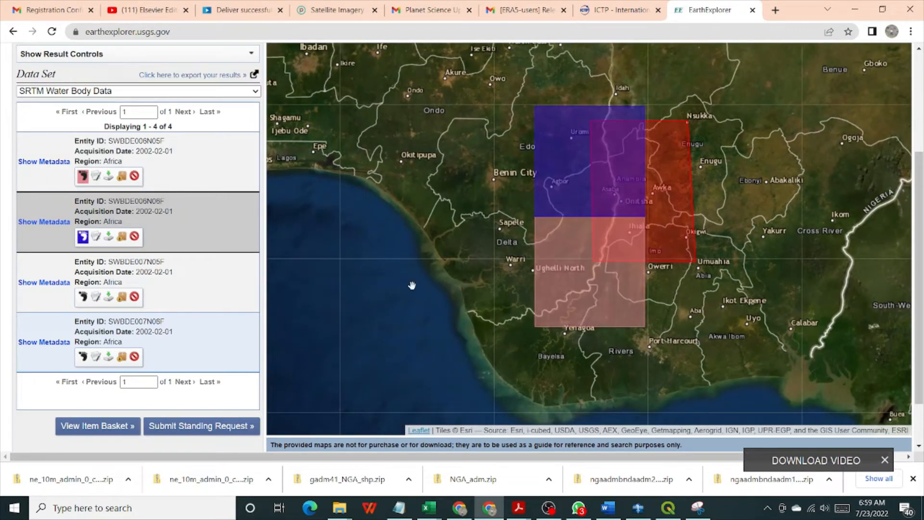
pyautogui.click(84, 296)
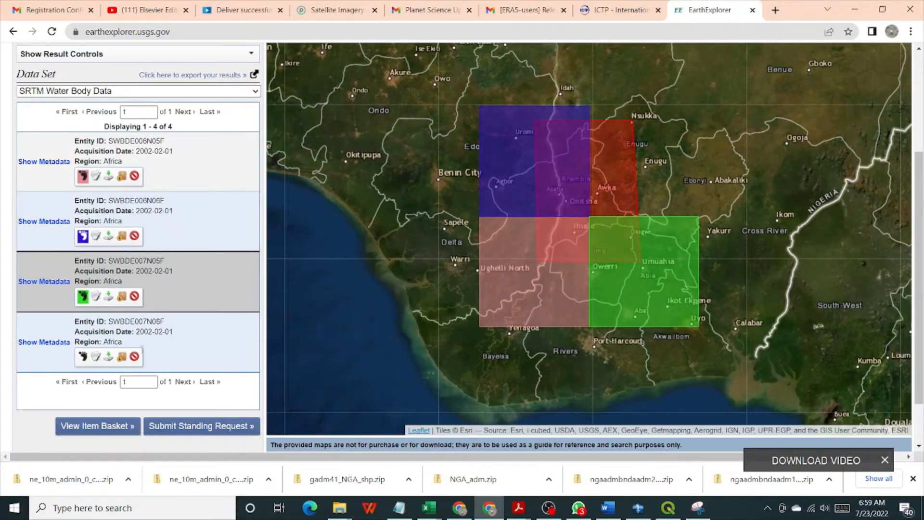
pyautogui.click(83, 356)
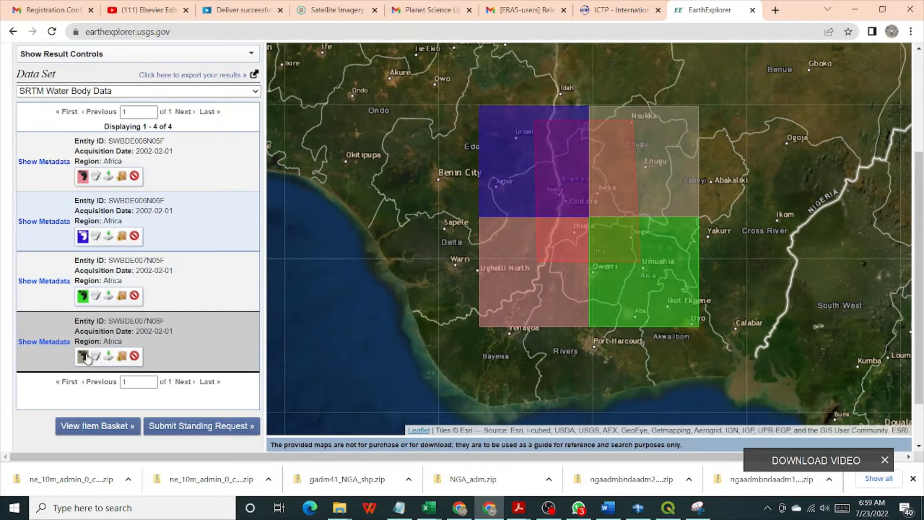
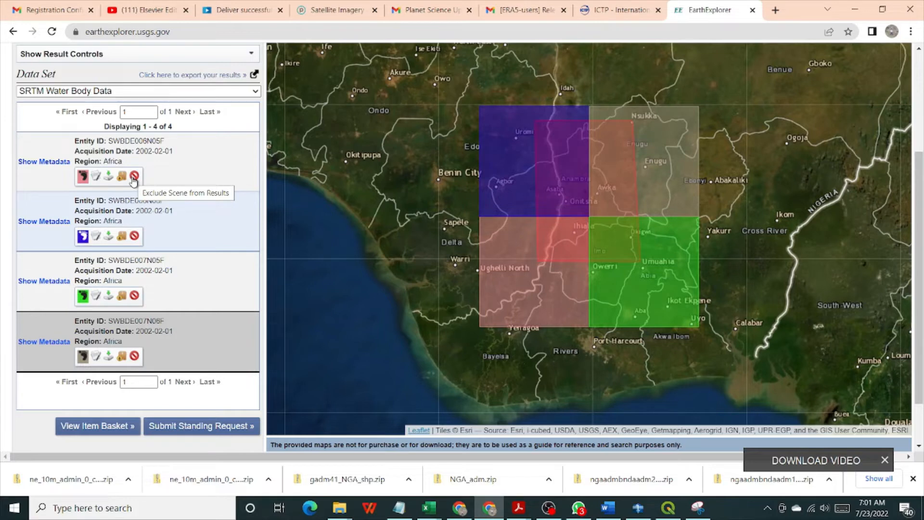
pyautogui.click(83, 178)
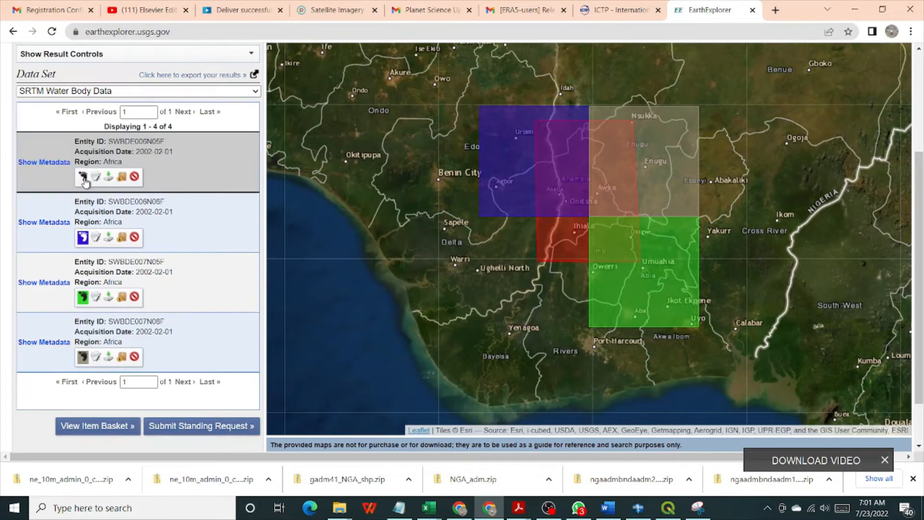
pyautogui.click(83, 177)
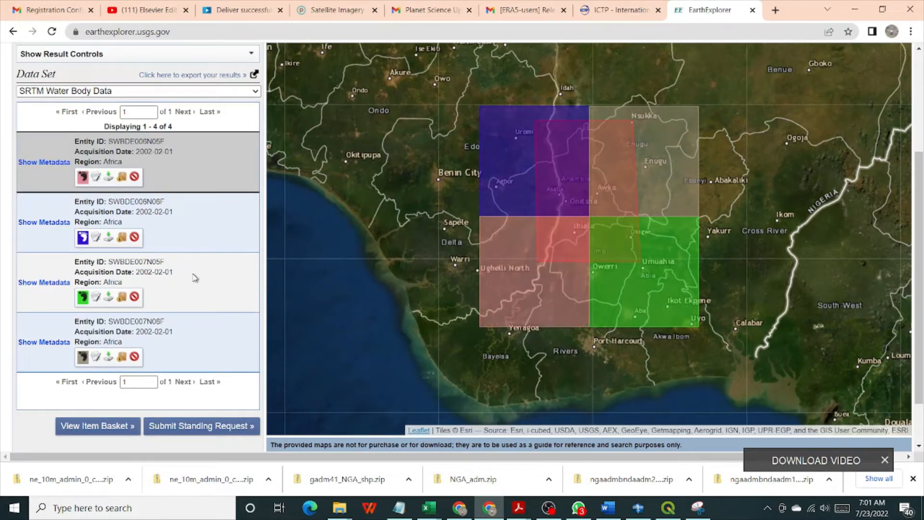
# Exclude scene SWBDE006N05F from the SRTM Water Body Data results
pyautogui.scroll(3, 199, 226)
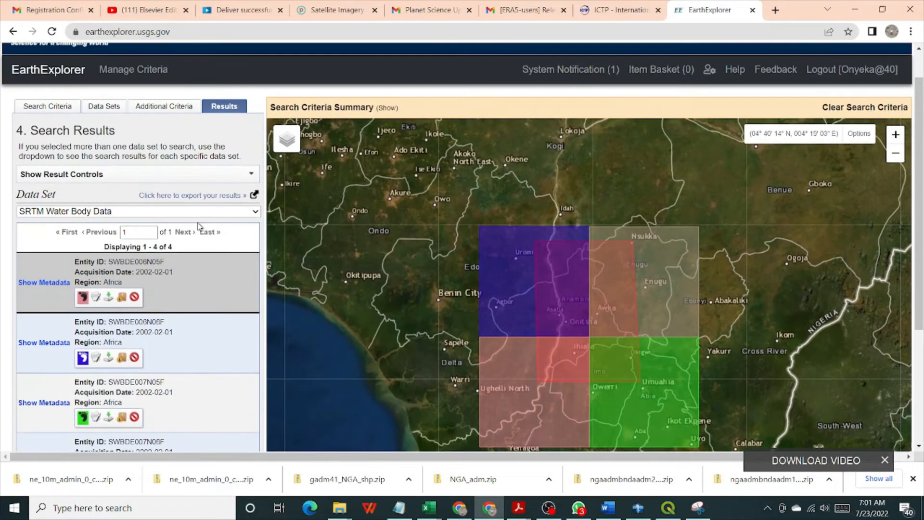
pyautogui.scroll(-2, 199, 226)
pyautogui.scroll(-1, 200, 227)
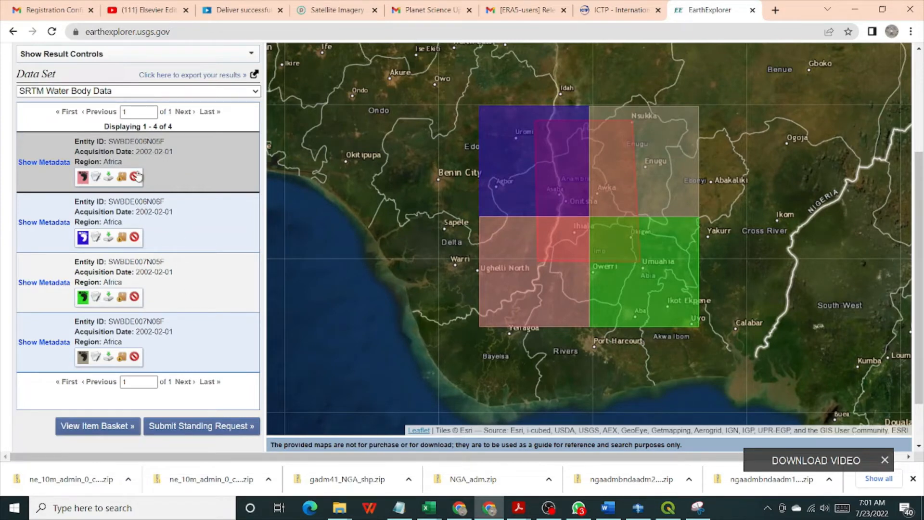
pyautogui.click(83, 176)
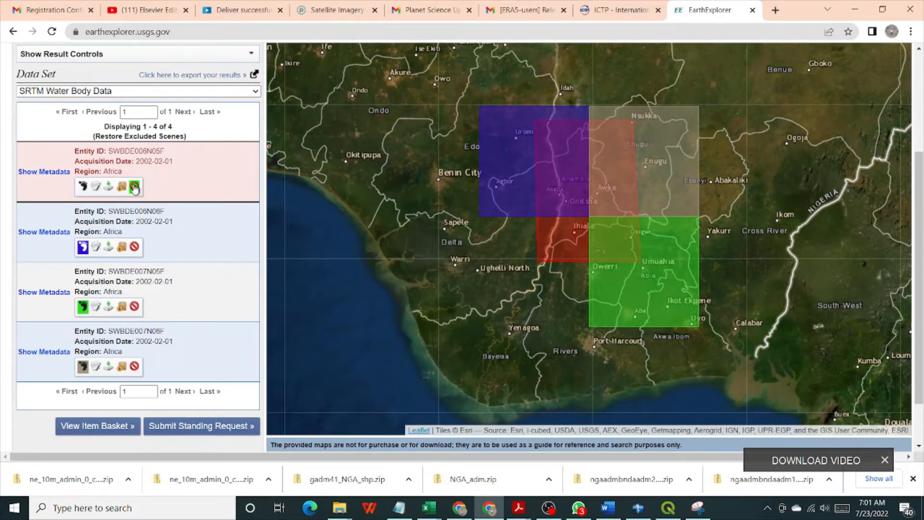
# Restore the excluded scene SWBDE006N05F to the SRTM Water Body Data results and show its footprint on the map
pyautogui.click(135, 187)
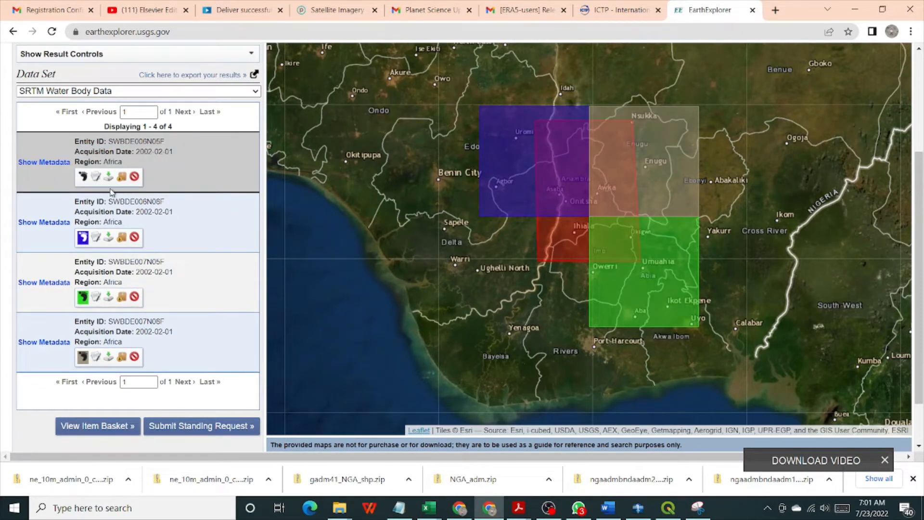
pyautogui.click(83, 177)
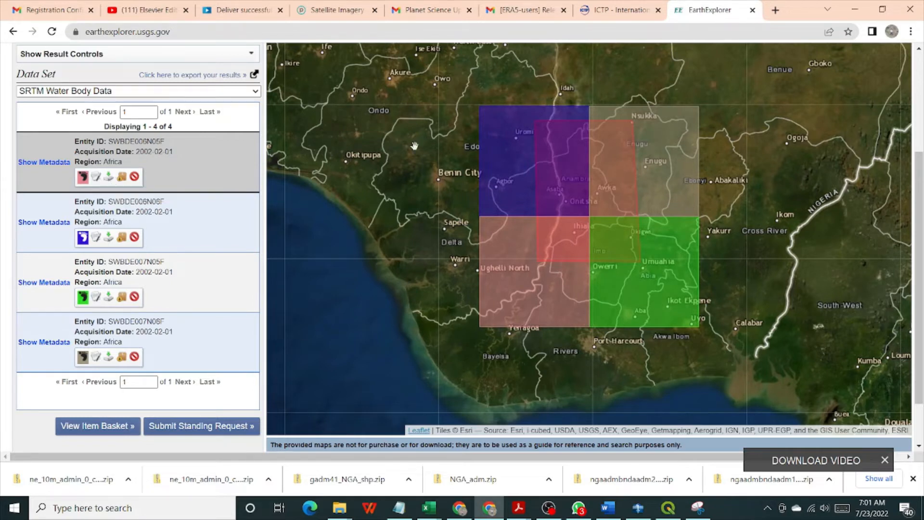
# Download the Standard Format Water Body product of scene SWBDE006N05F and close its download options
pyautogui.click(107, 179)
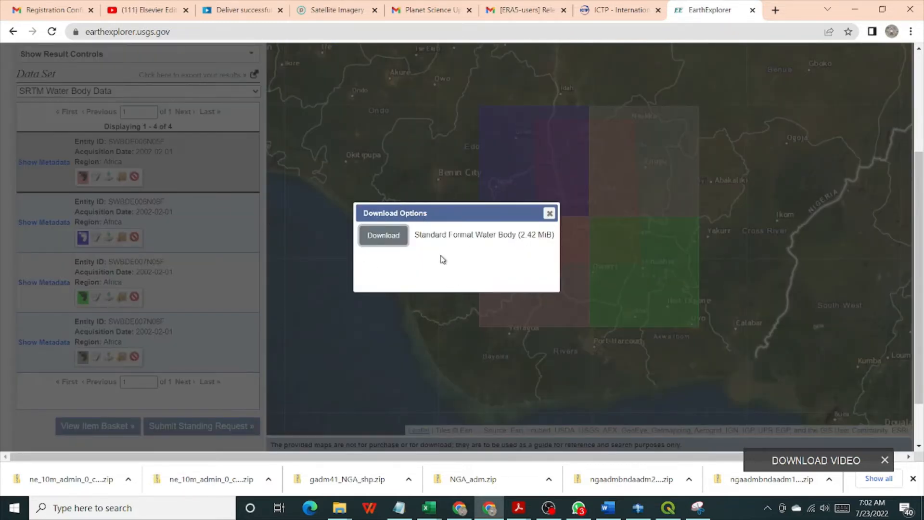
pyautogui.click(384, 238)
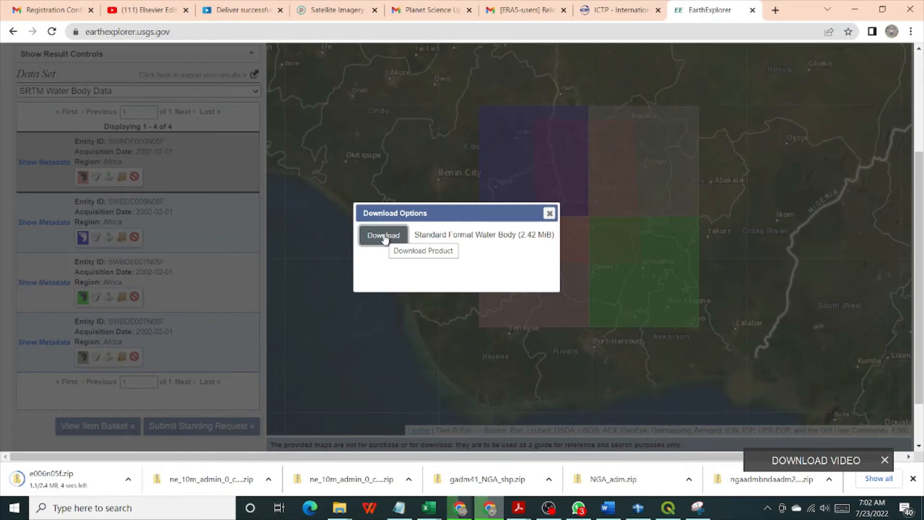
pyautogui.click(552, 215)
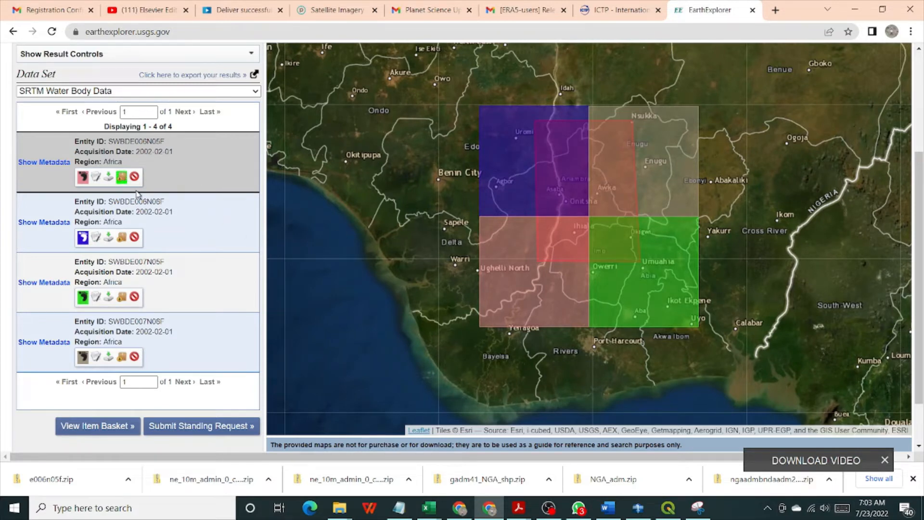
# Add all four SRTM Water Body Data scenes to the item basket, removing and re-adding SWBDE006N05F along the way
pyautogui.scroll(1, 406, 208)
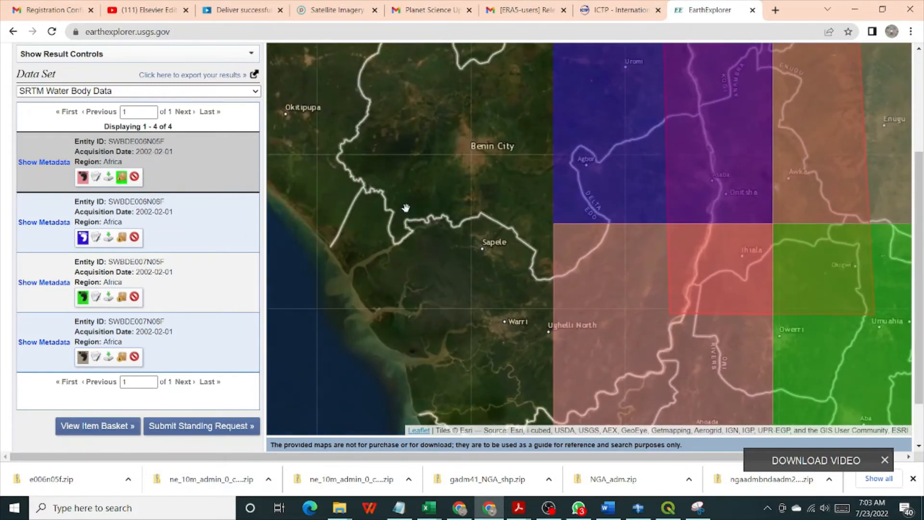
pyautogui.scroll(-1, 406, 208)
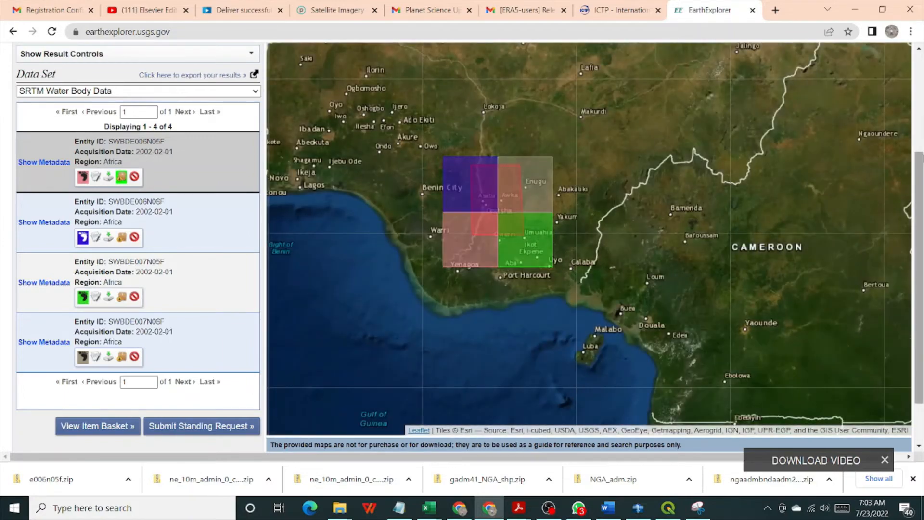
pyautogui.moveTo(921, 191); pyautogui.dragTo(921, 95)
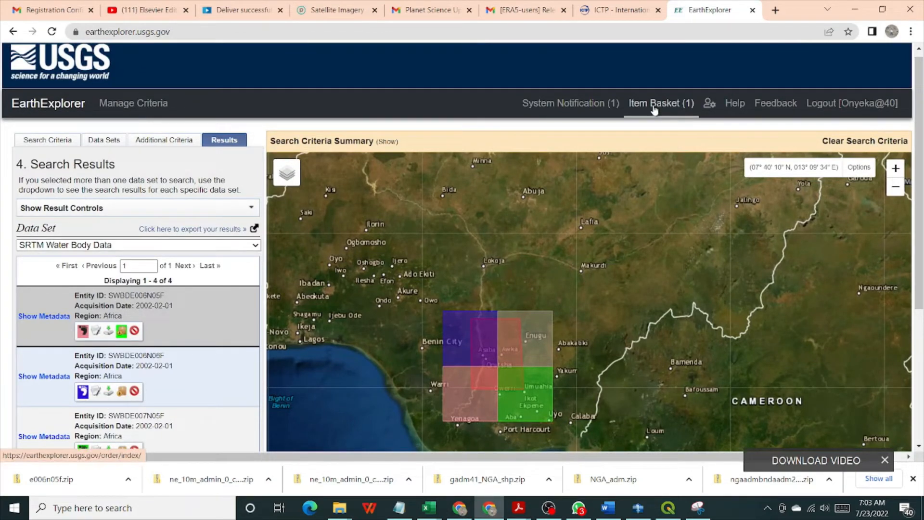
pyautogui.click(120, 332)
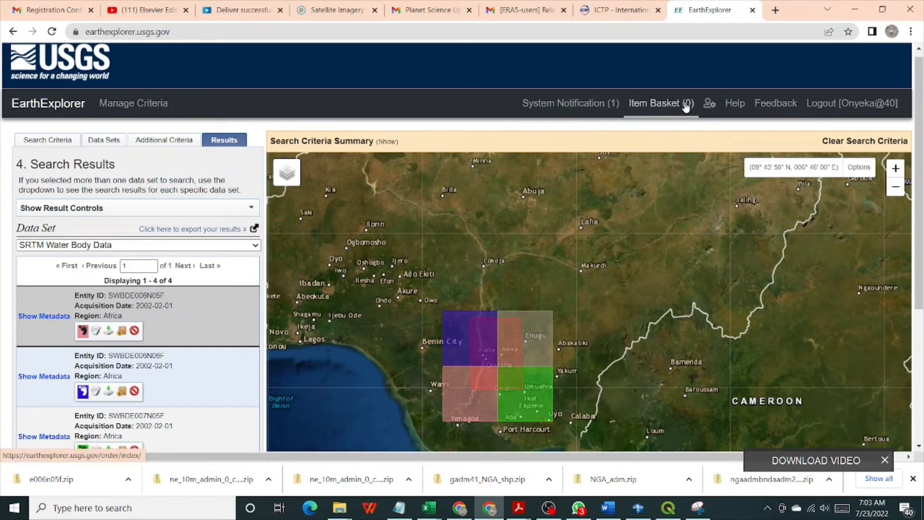
pyautogui.click(123, 331)
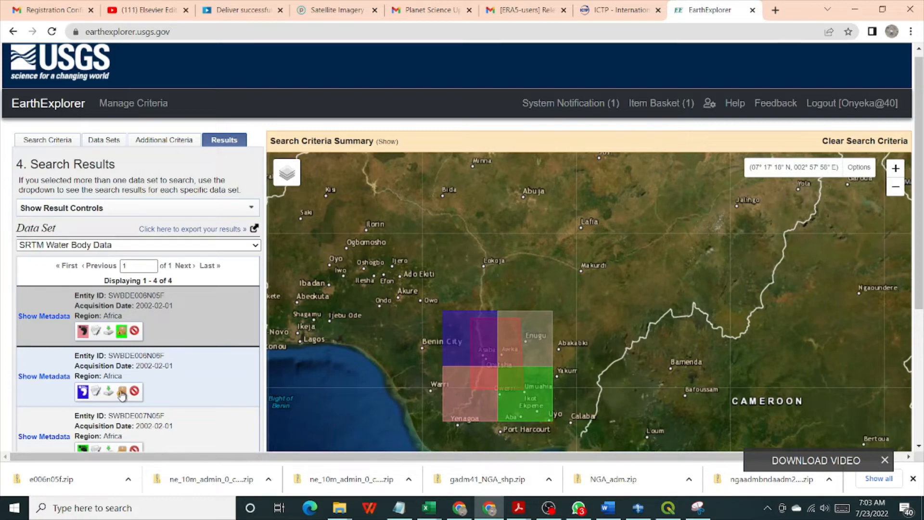
pyautogui.click(122, 392)
pyautogui.scroll(-1, 123, 397)
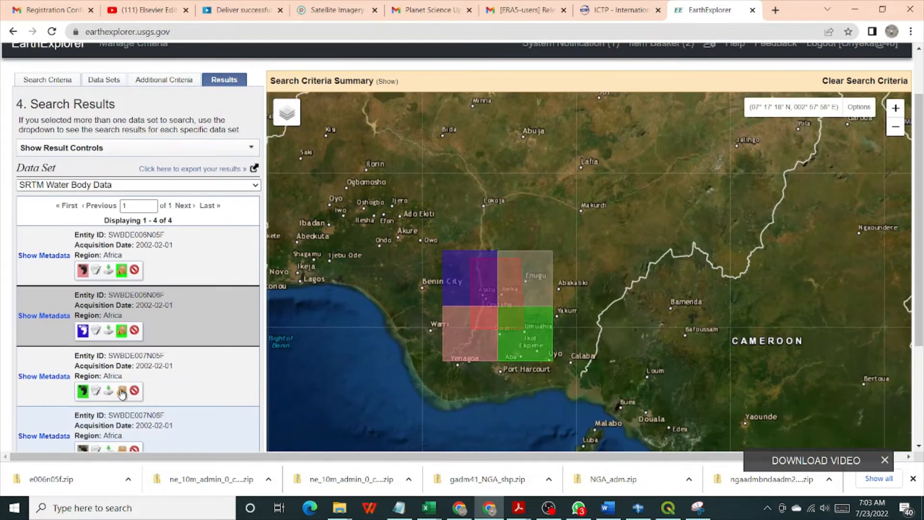
pyautogui.click(122, 391)
pyautogui.scroll(-2, 122, 380)
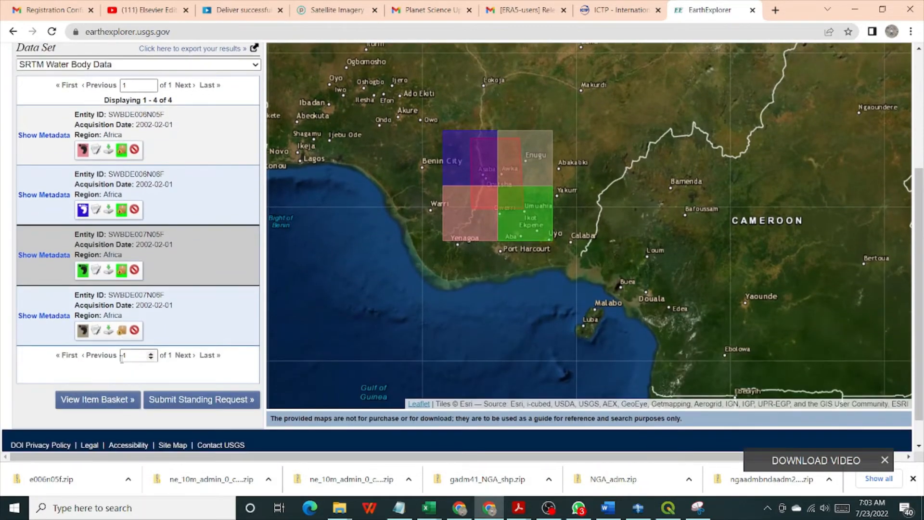
pyautogui.click(123, 331)
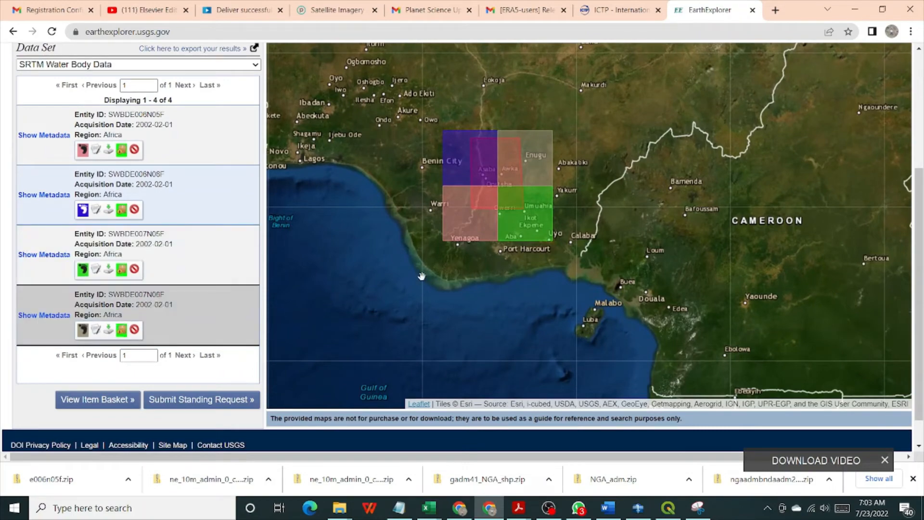
# Download the Standard Format Water Body product of scene SWBDE006N06F and close its download options
pyautogui.scroll(1, 546, 251)
pyautogui.scroll(-1, 545, 251)
pyautogui.click(918, 94)
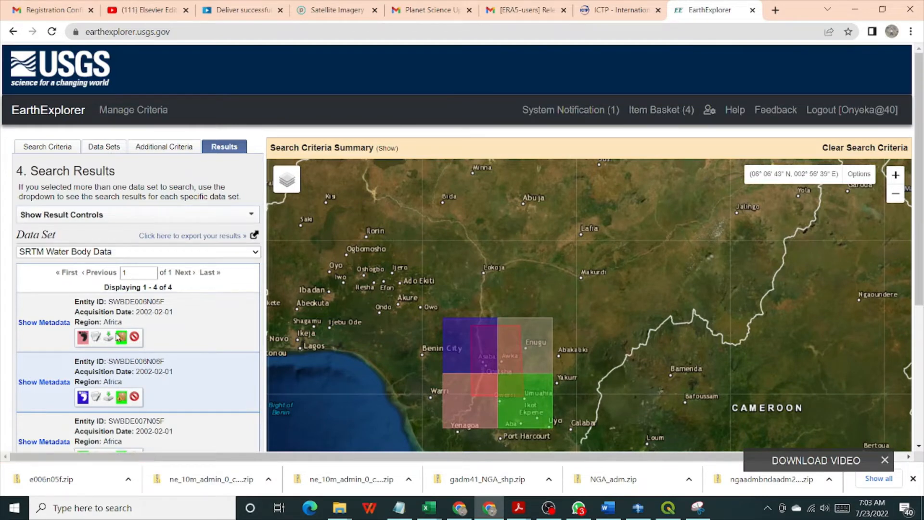
pyautogui.scroll(-3, 120, 400)
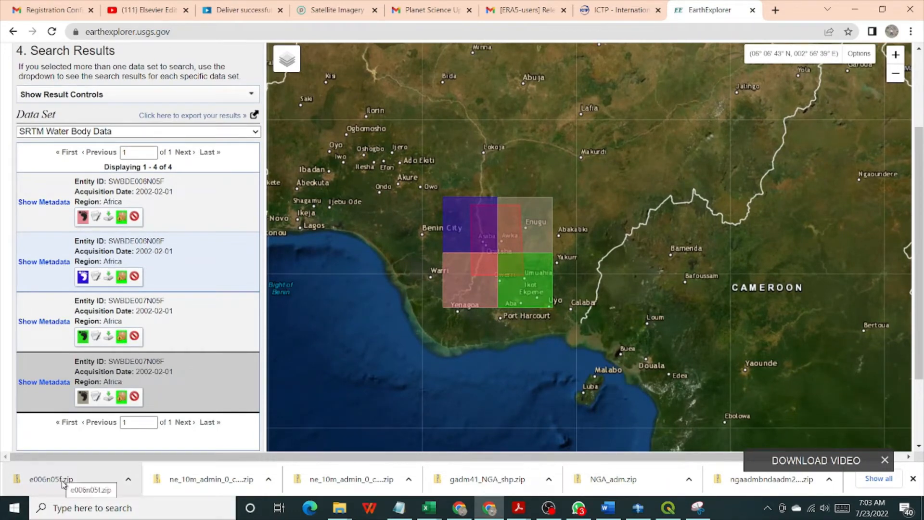
pyautogui.click(109, 277)
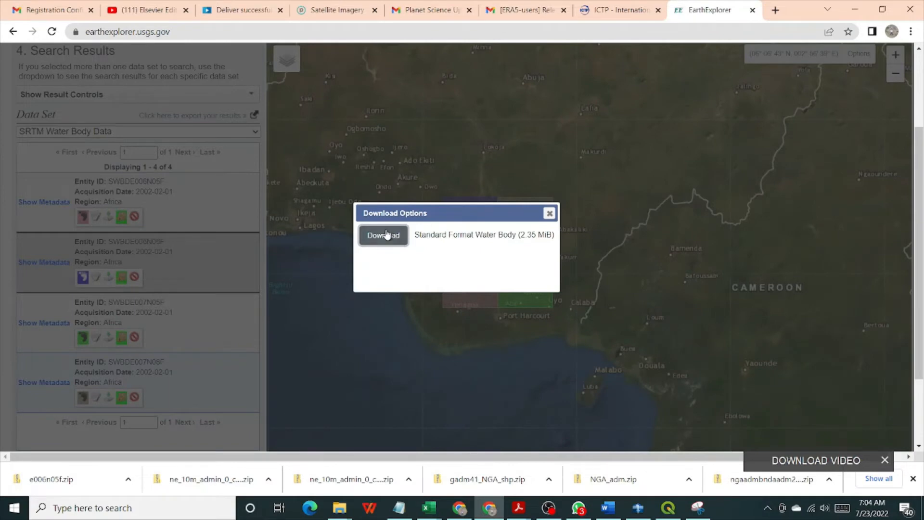
pyautogui.click(386, 234)
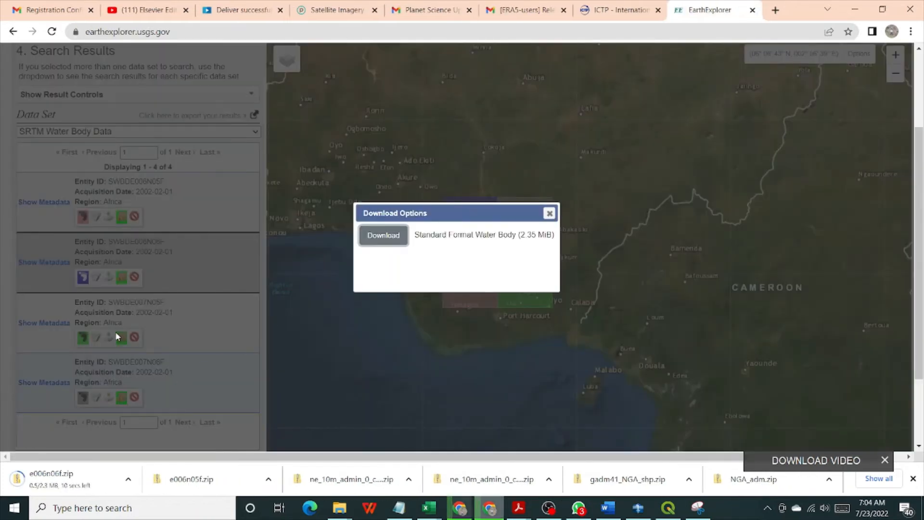
pyautogui.click(551, 212)
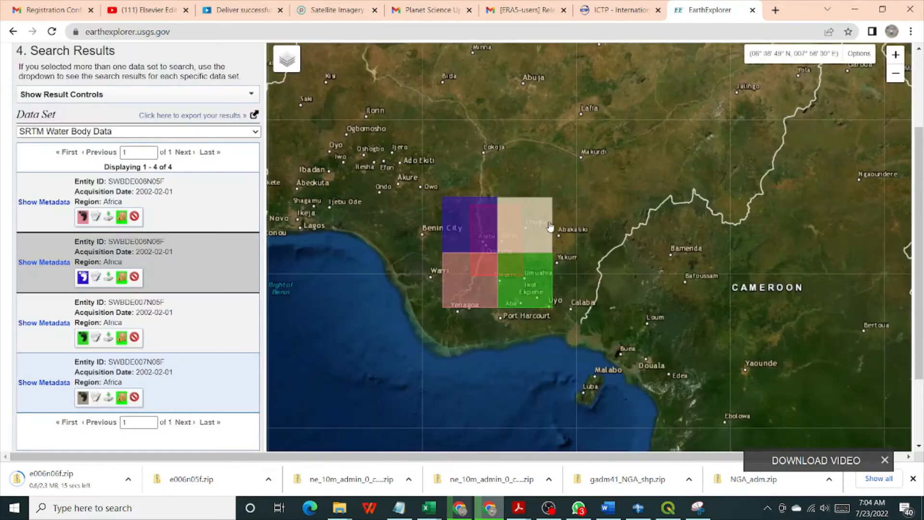
# Download the Standard Format Water Body products of scenes SWBDE007N05F and SWBDE007N06F, closing the download options after each
pyautogui.click(107, 337)
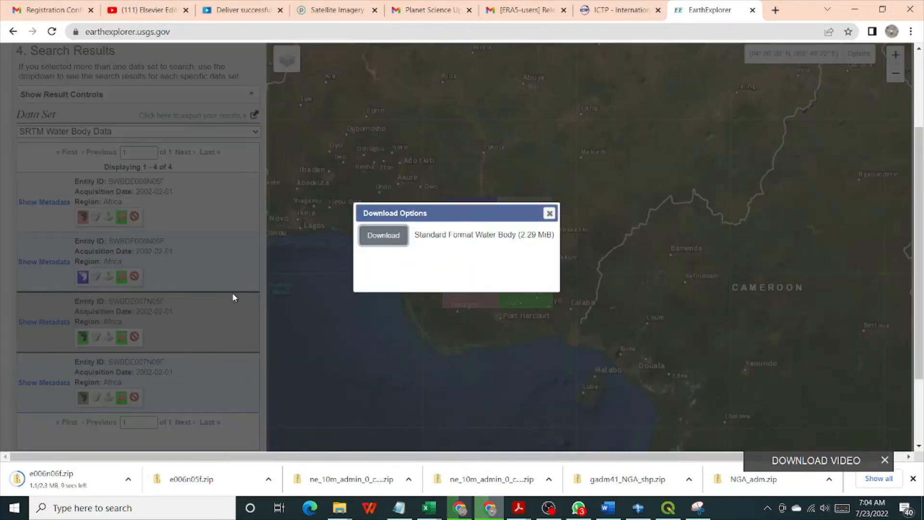
pyautogui.click(385, 236)
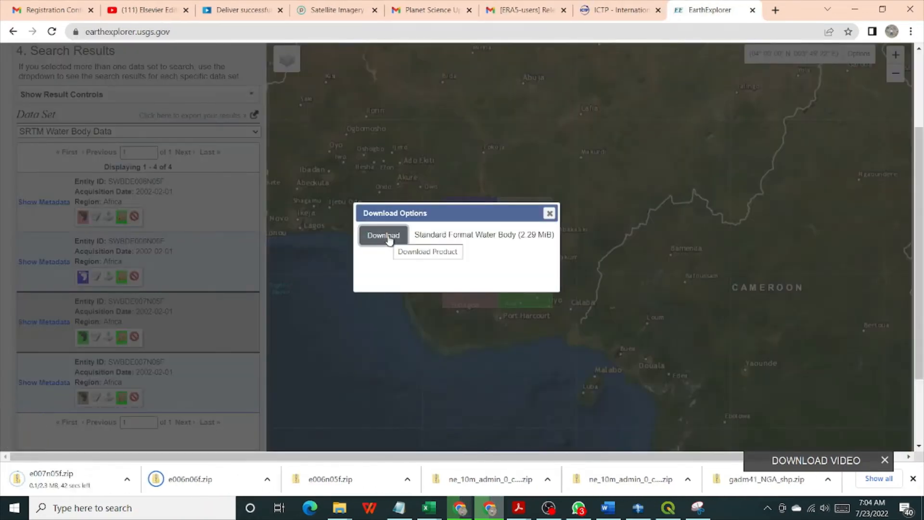
pyautogui.click(549, 215)
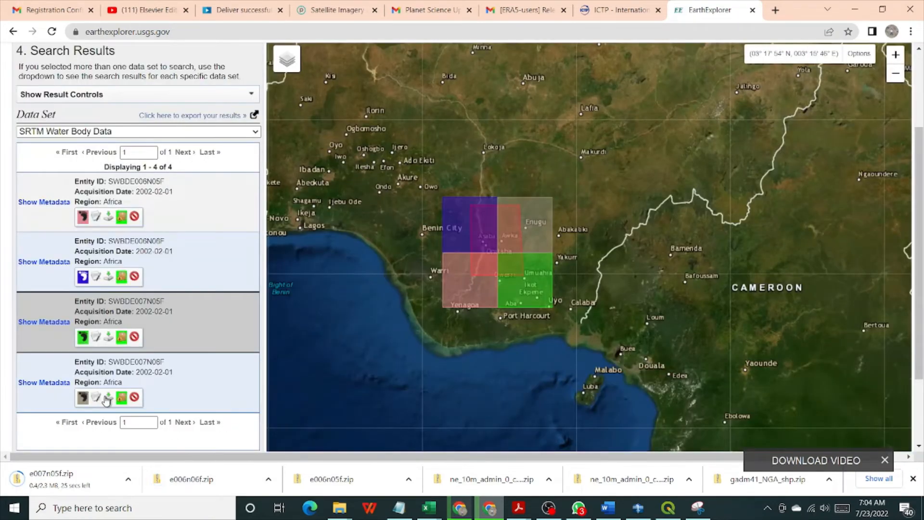
pyautogui.click(108, 399)
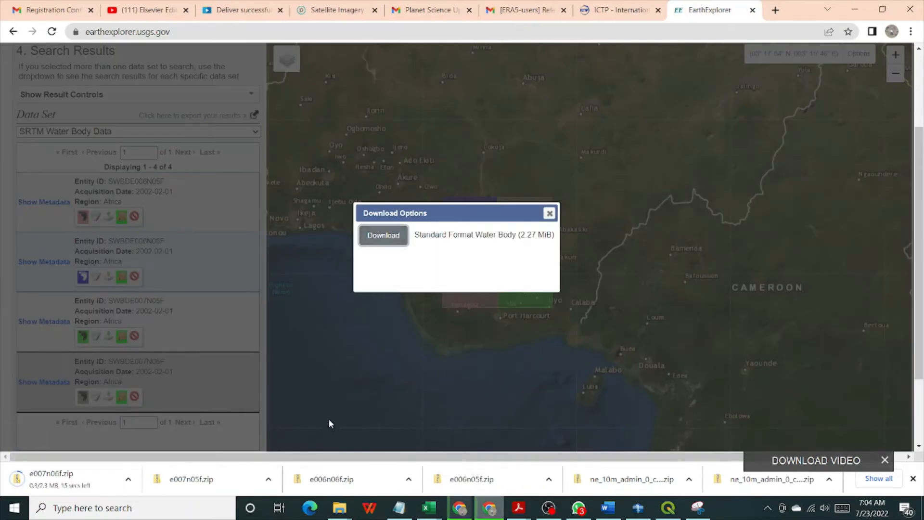
pyautogui.click(550, 213)
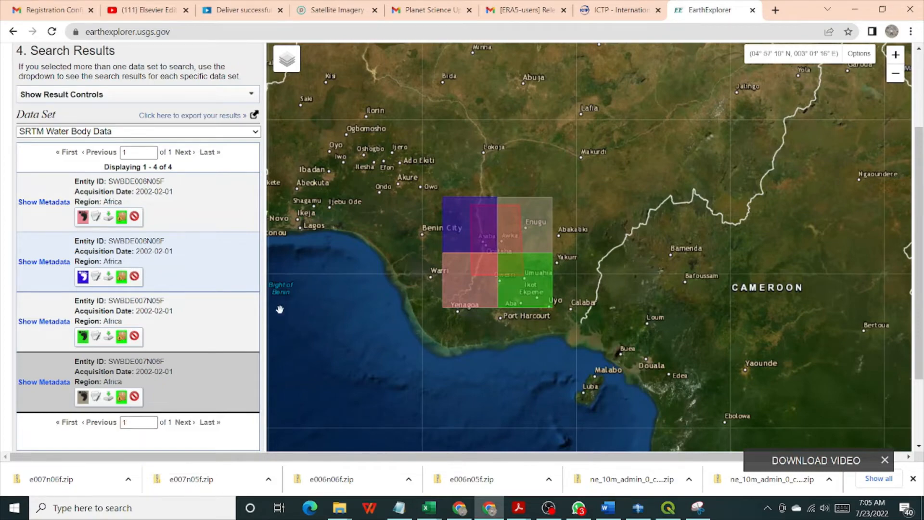
# Open the item basket and review its Bulk Download and Scene List ordering options
pyautogui.scroll(-3, 231, 344)
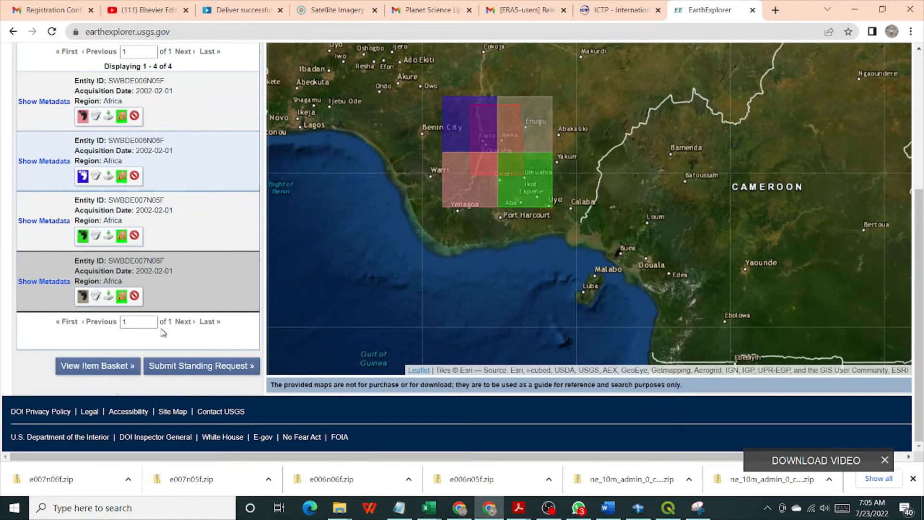
pyautogui.click(93, 371)
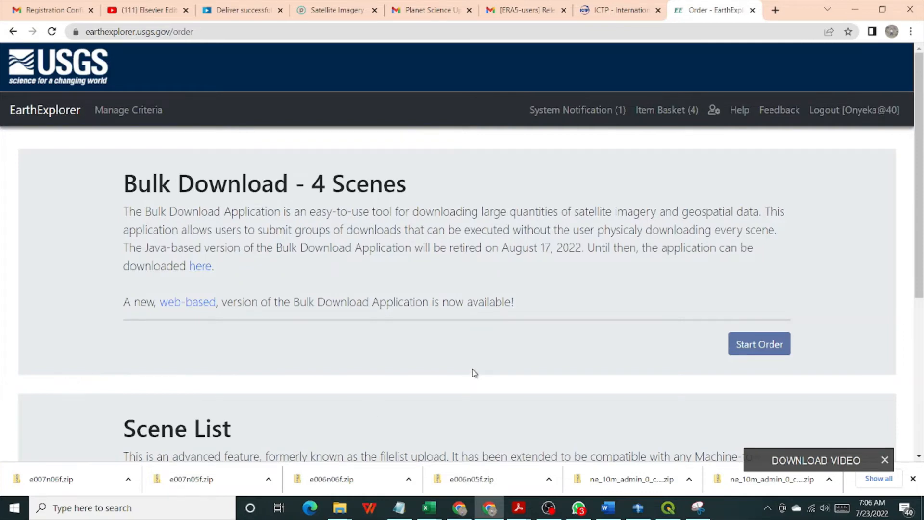
pyautogui.scroll(-5, 474, 373)
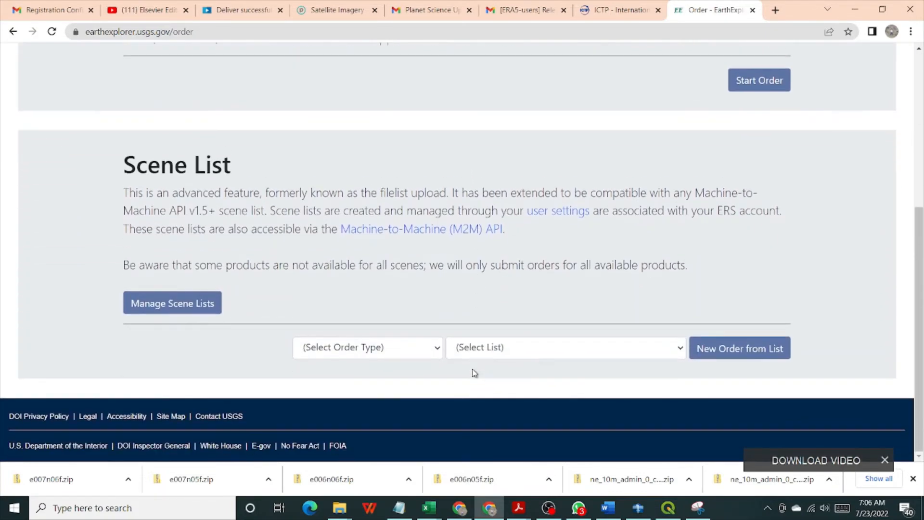
pyautogui.scroll(5, 474, 373)
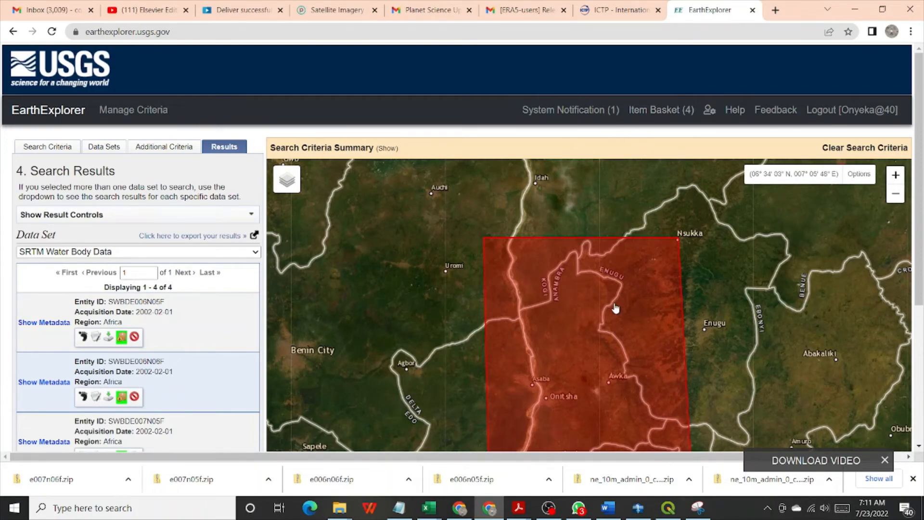
# Examine the search area around Anambra on the map and review the listed SRTM Water Body Data scenes
pyautogui.scroll(-1, 615, 308)
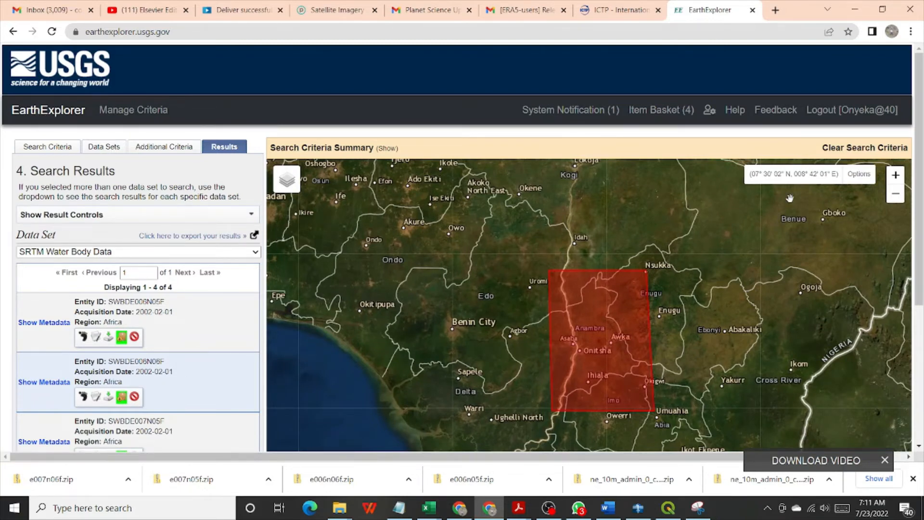
pyautogui.scroll(-1, 716, 326)
pyautogui.moveTo(688, 369); pyautogui.dragTo(657, 283)
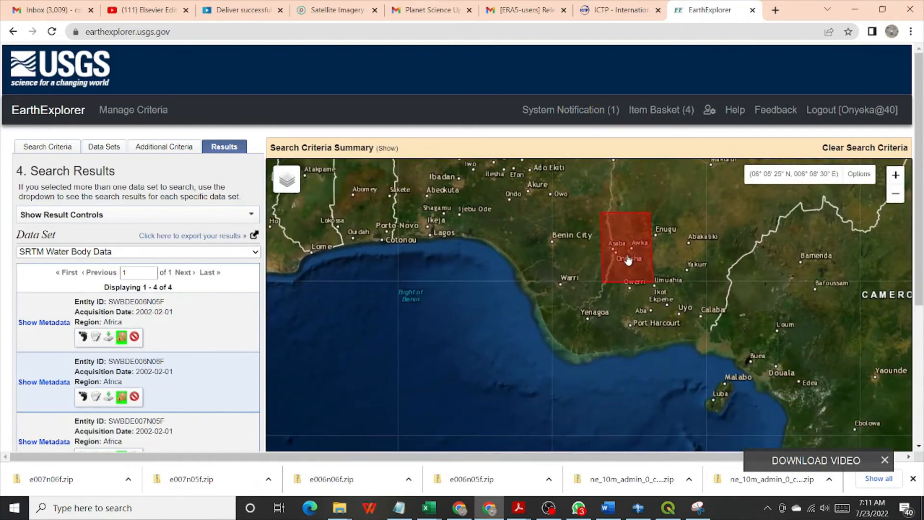
pyautogui.scroll(1, 628, 260)
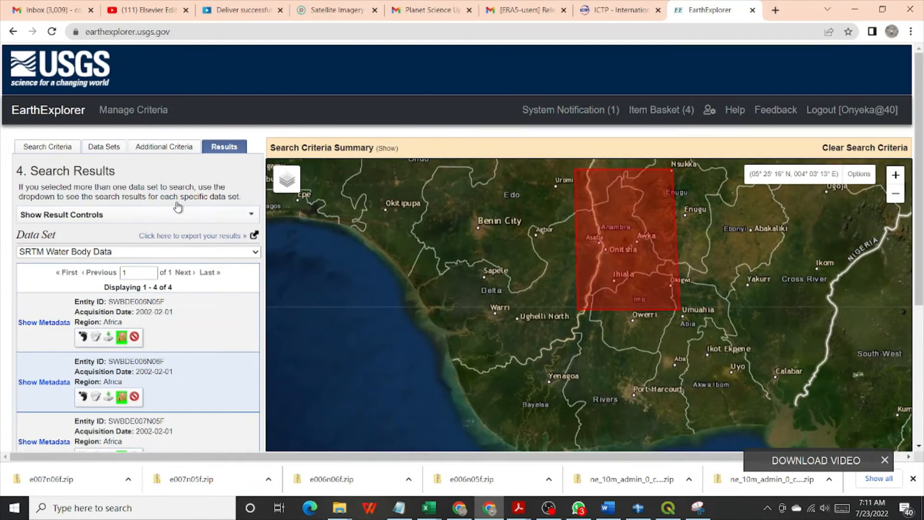
pyautogui.scroll(-3, 186, 197)
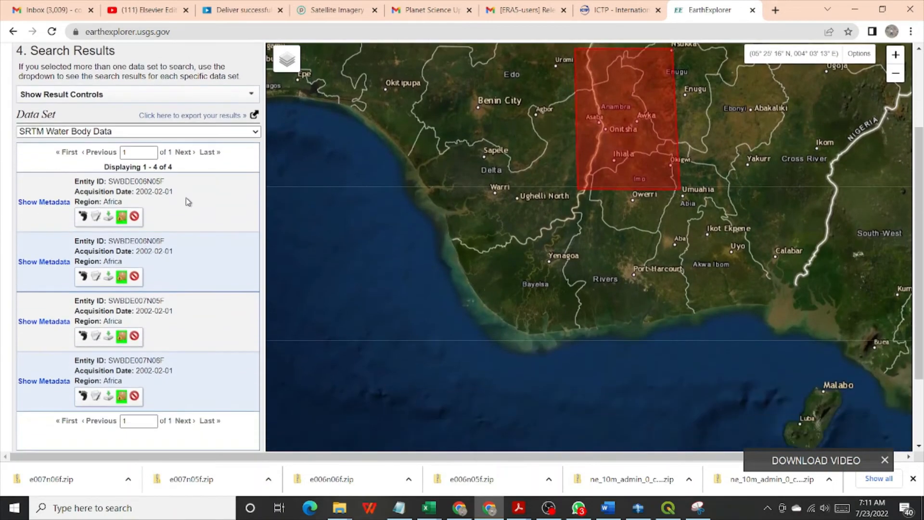
pyautogui.scroll(-3, 201, 214)
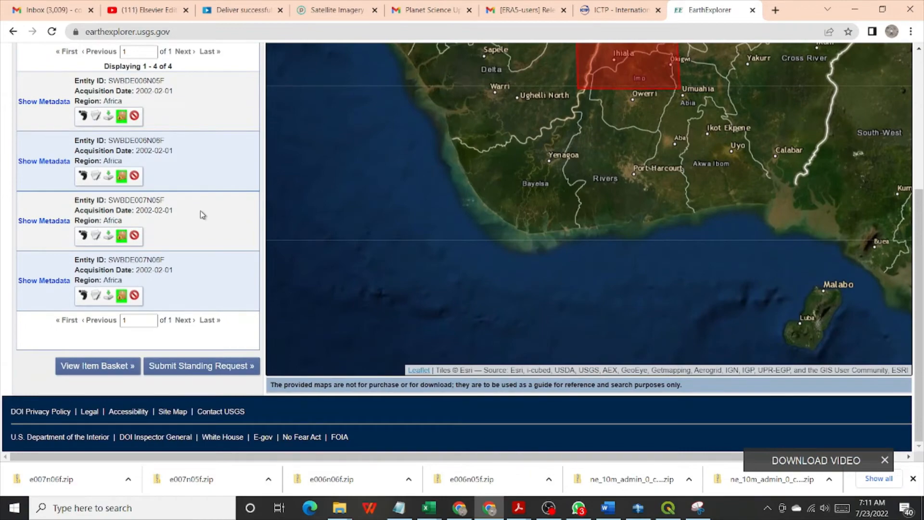
pyautogui.scroll(3, 207, 261)
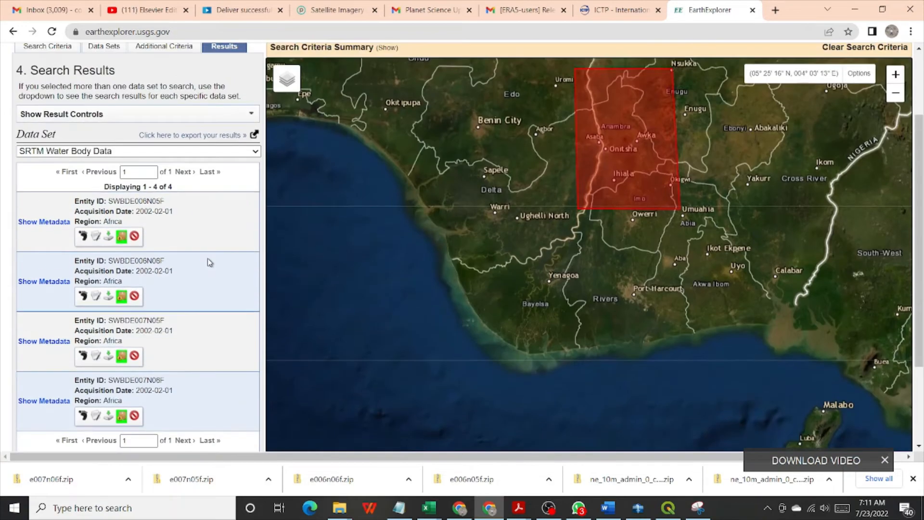
pyautogui.scroll(2, 208, 260)
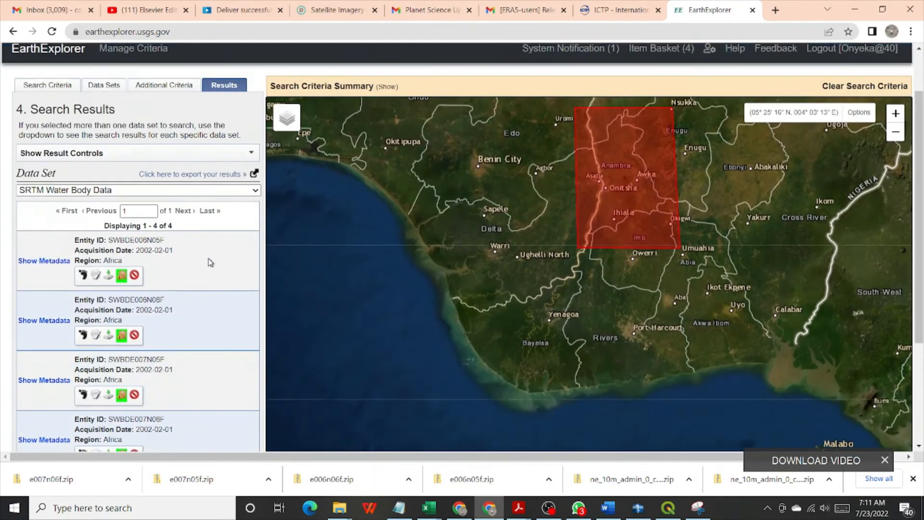
pyautogui.scroll(-4, 208, 260)
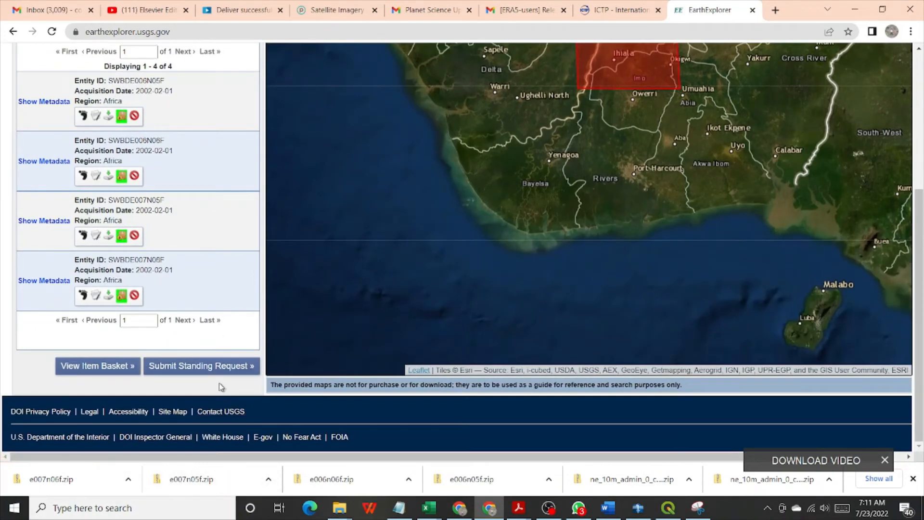
# Review the additional criteria and the data sets selected for the current search
pyautogui.scroll(2, 125, 241)
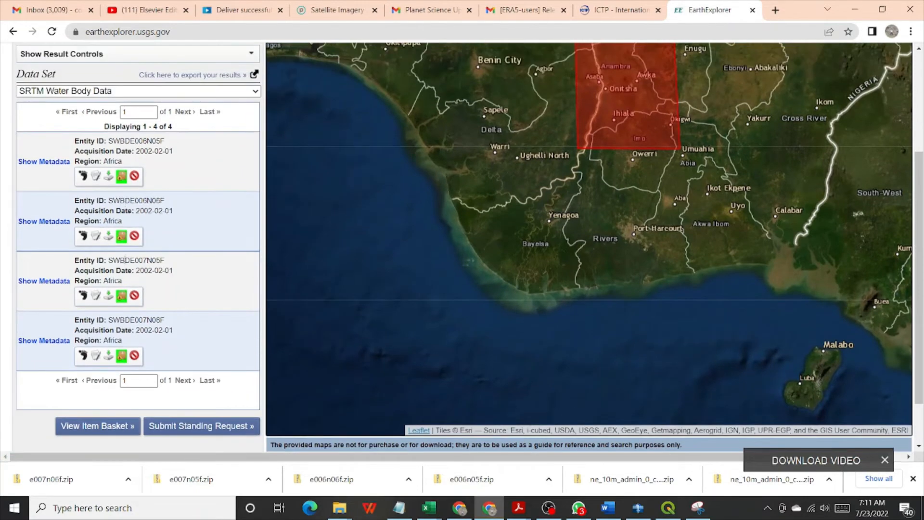
pyautogui.scroll(3, 124, 306)
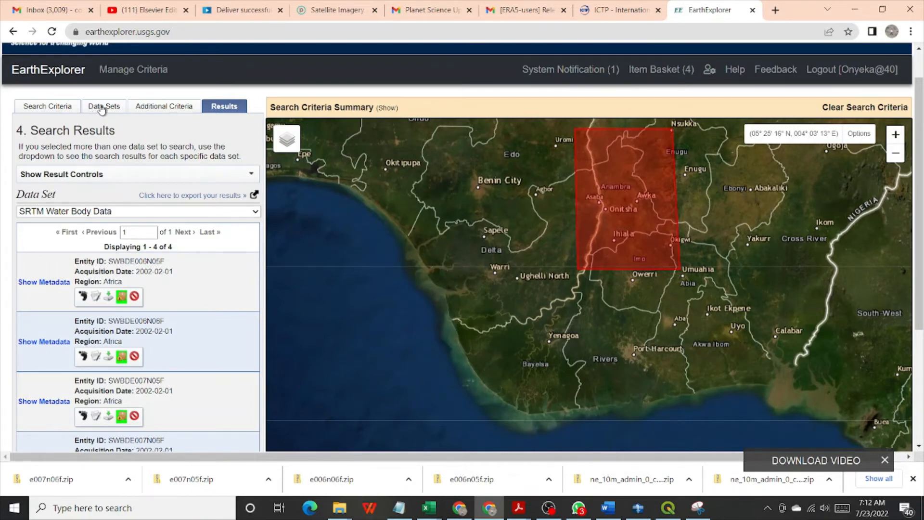
pyautogui.click(149, 110)
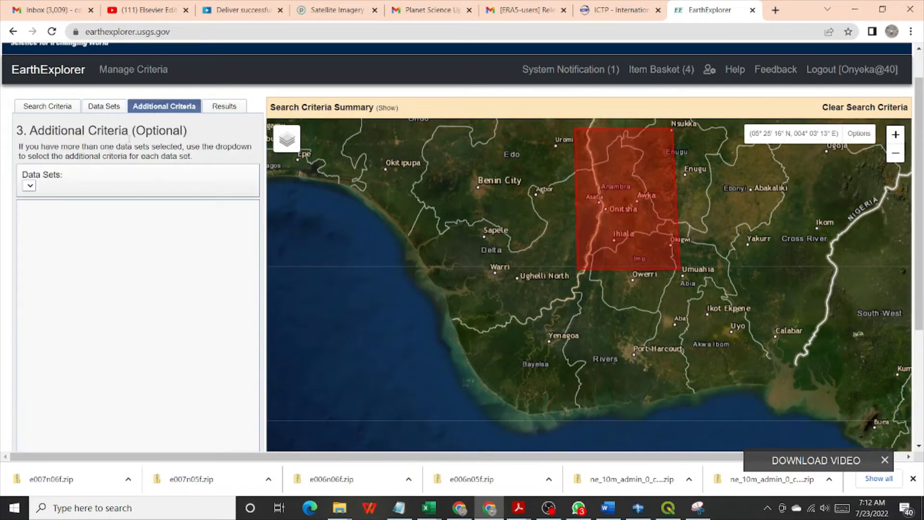
pyautogui.click(115, 108)
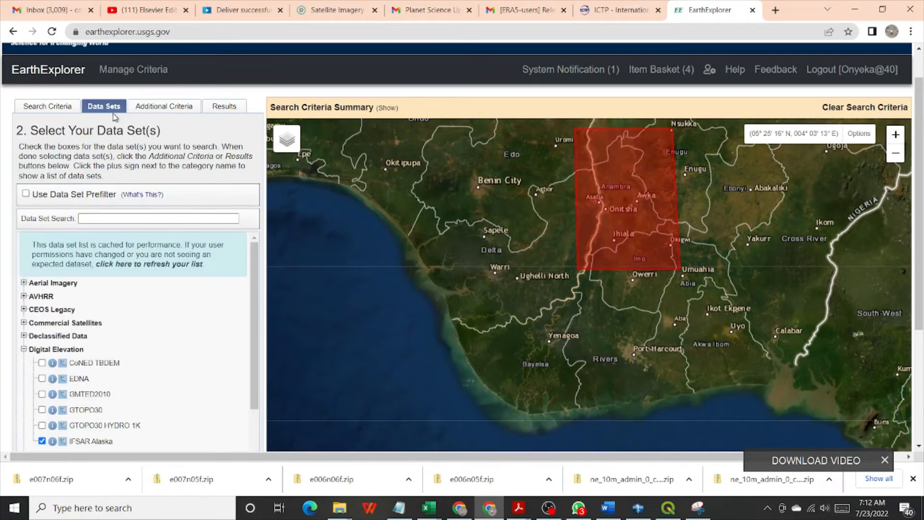
# Change the start year of the search criteria's date range to 1970
pyautogui.click(43, 106)
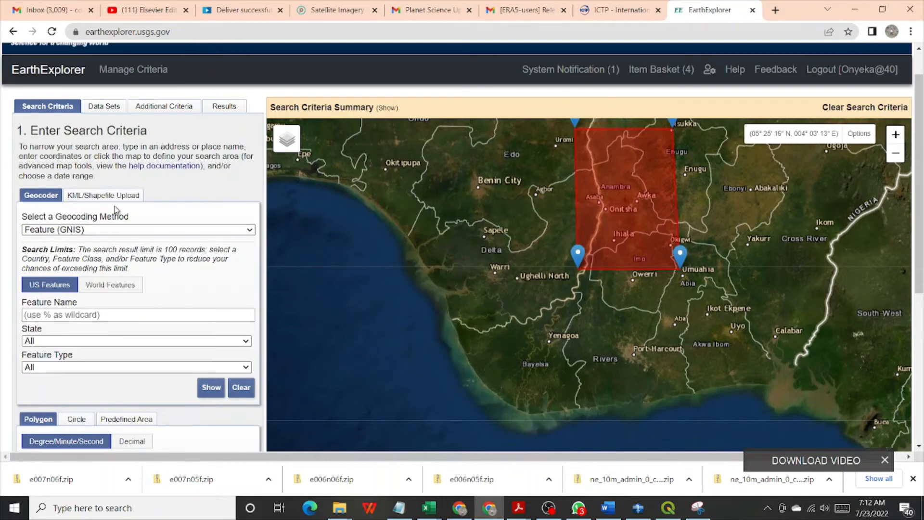
pyautogui.scroll(-3, 118, 208)
pyautogui.scroll(-1, 118, 207)
pyautogui.scroll(-2, 119, 308)
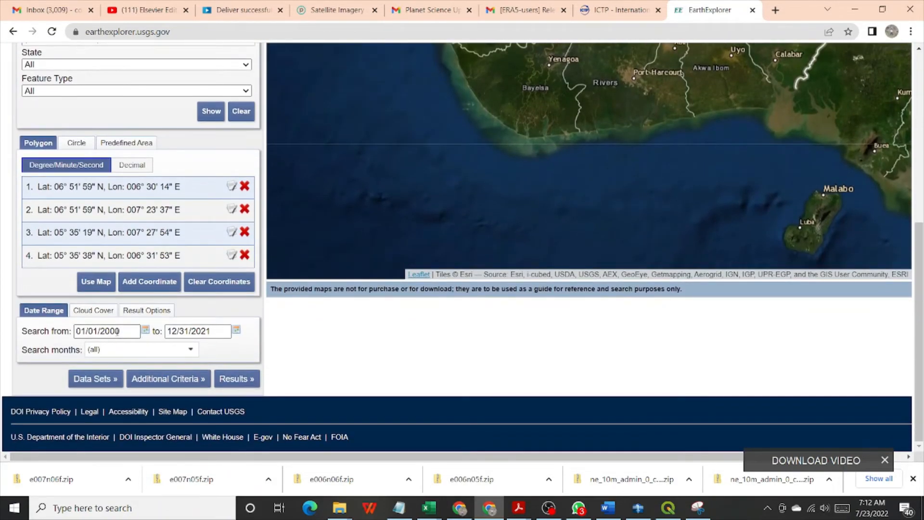
pyautogui.click(106, 332)
pyautogui.press('BackSpace')
pyautogui.write('1970')
pyautogui.press('Delete')
pyautogui.press('Delete')
pyautogui.press('Delete')
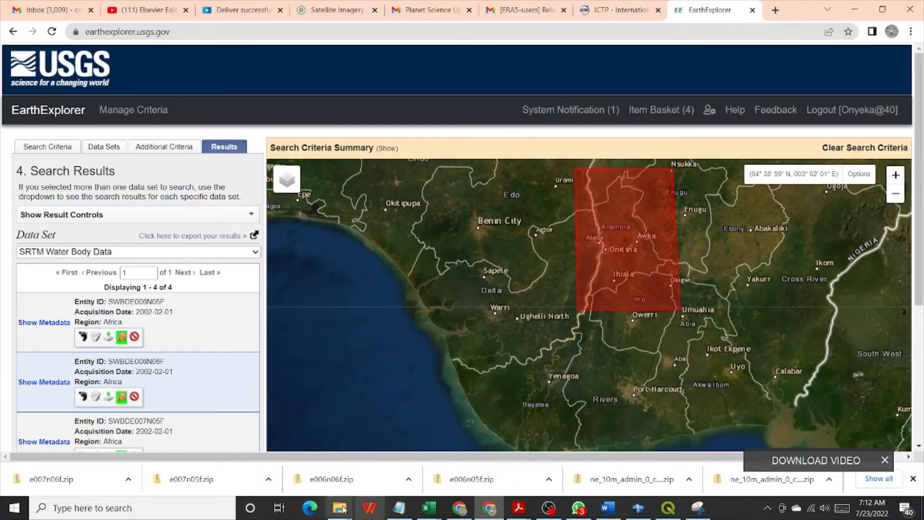
# Examine the acquisition year of each listed SRTM Water Body Data scene
pyautogui.scroll(-3, 150, 335)
pyautogui.scroll(-2, 151, 335)
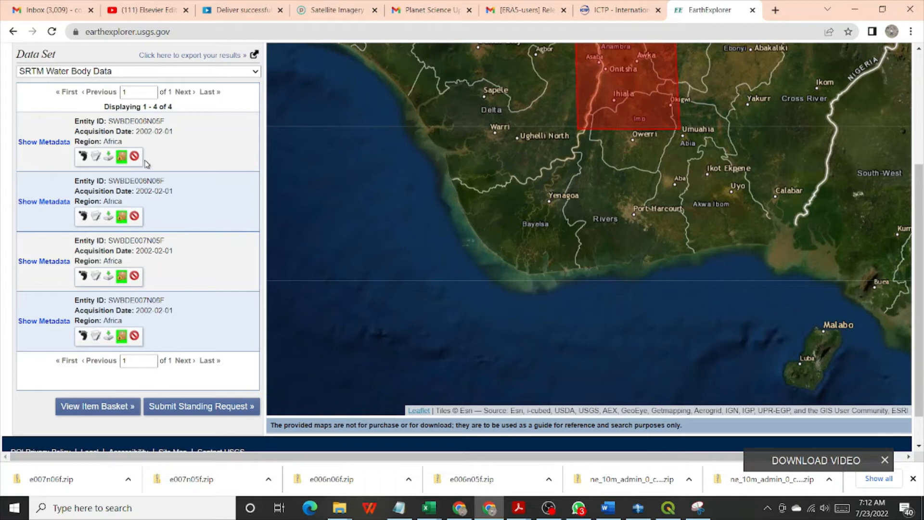
pyautogui.moveTo(140, 135); pyautogui.dragTo(148, 140)
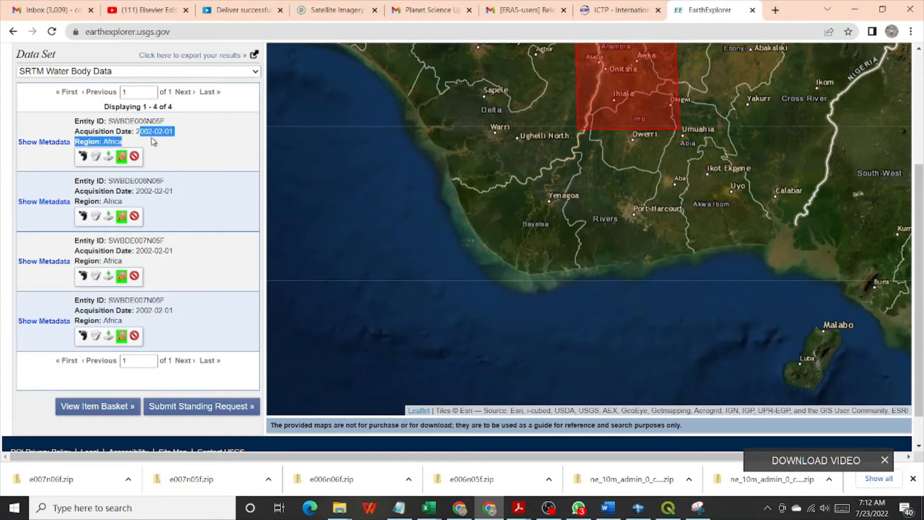
pyautogui.click(148, 135)
pyautogui.doubleClick(147, 133)
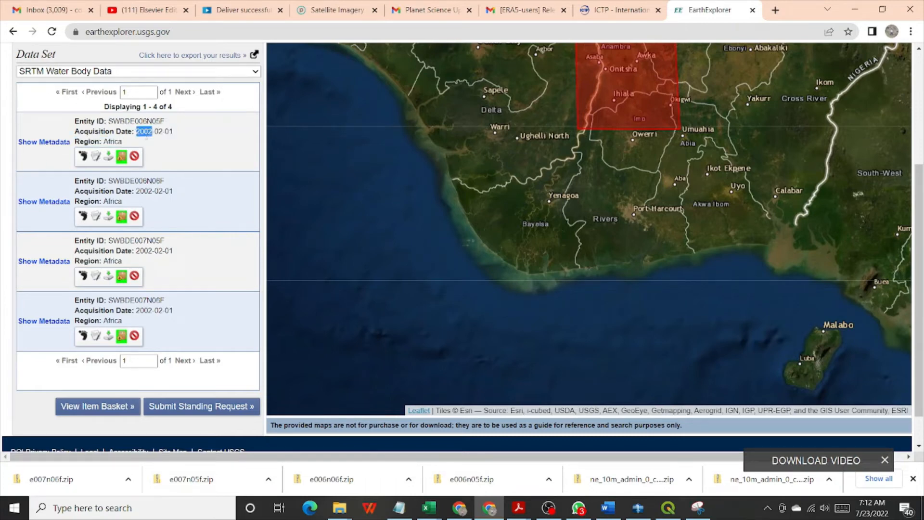
pyautogui.doubleClick(143, 189)
pyautogui.click(142, 248)
pyautogui.doubleClick(142, 249)
pyautogui.doubleClick(145, 300)
pyautogui.doubleClick(144, 310)
# Add the Sentinel-2 data set to the search selection and accept its data set message
pyautogui.scroll(2, 248, 186)
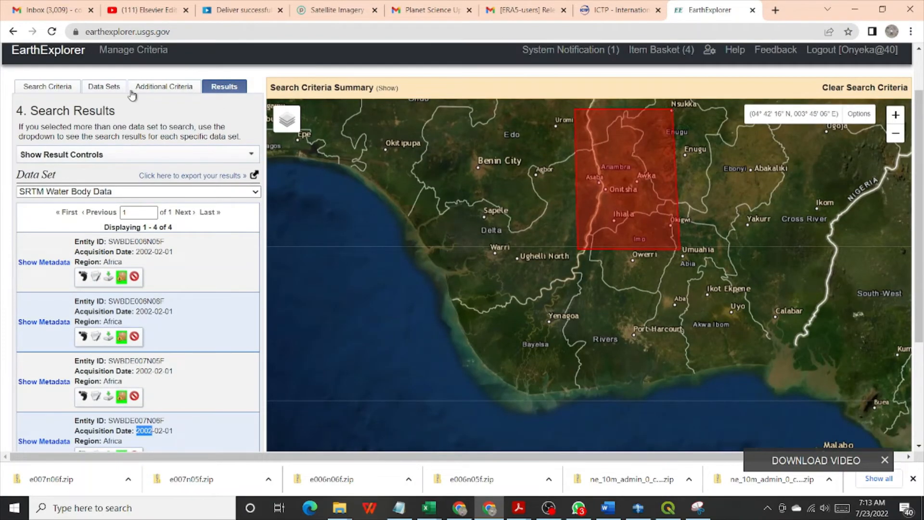
pyautogui.click(115, 88)
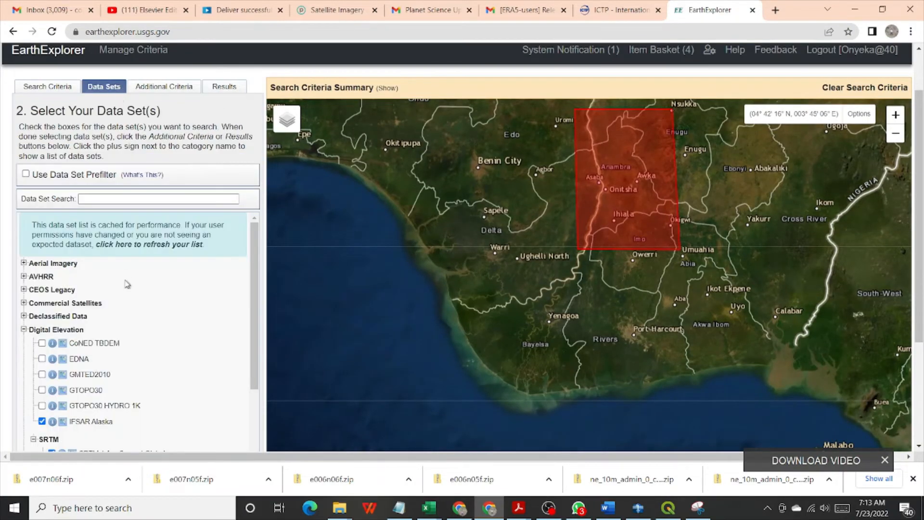
pyautogui.scroll(-6, 130, 366)
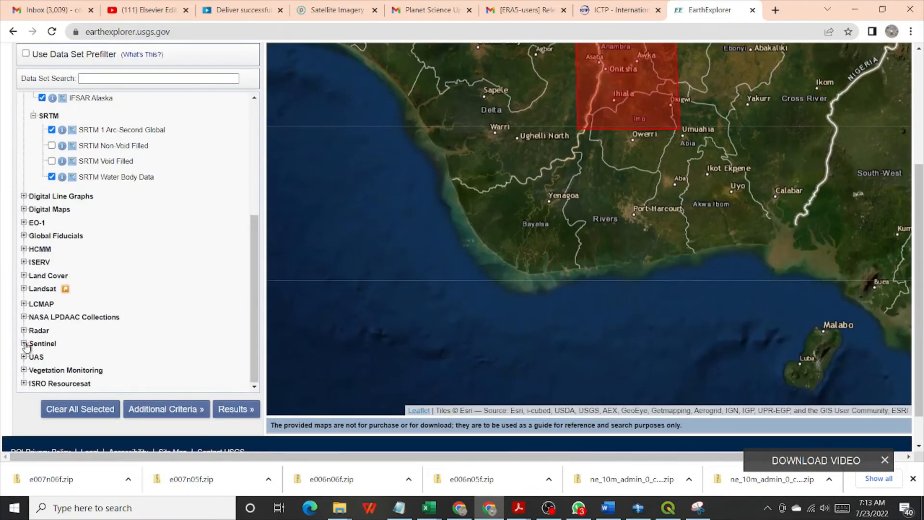
pyautogui.click(24, 343)
pyautogui.click(42, 357)
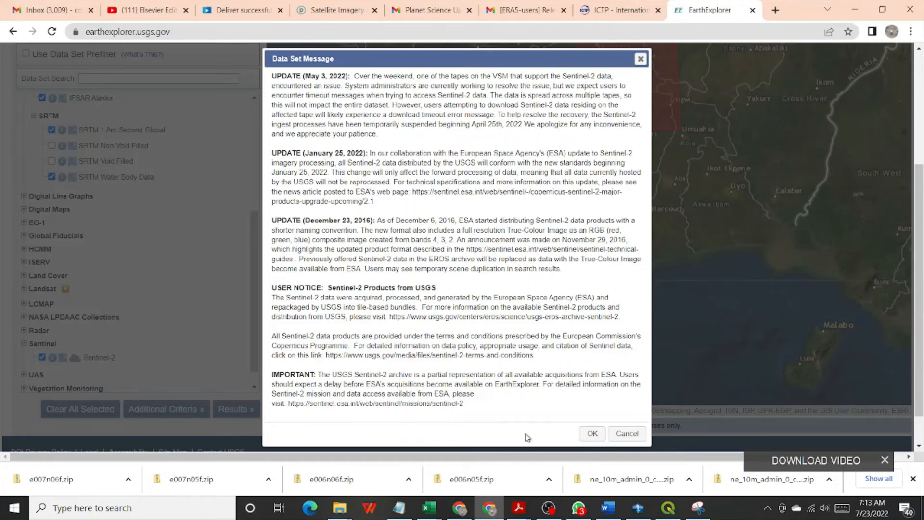
pyautogui.click(591, 434)
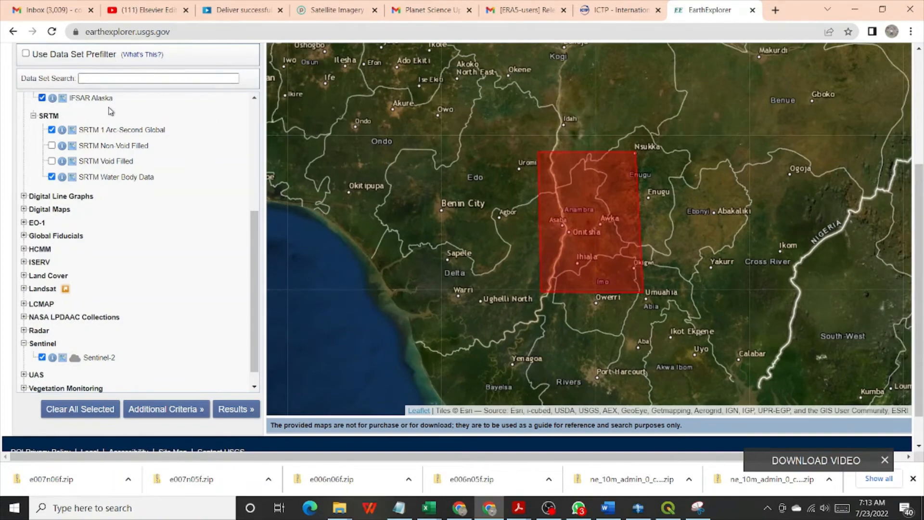
# Display the additional search criteria for the Sentinel-2 data set
pyautogui.scroll(5, 111, 111)
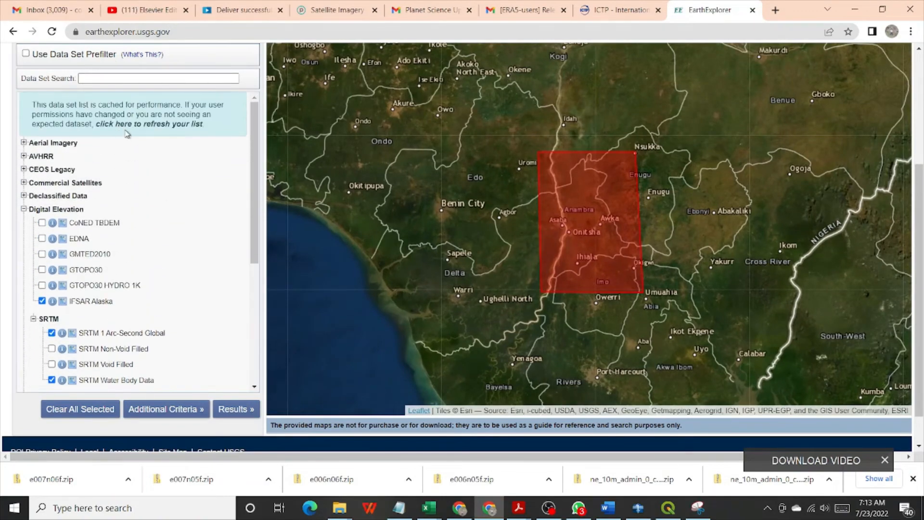
pyautogui.scroll(3, 122, 176)
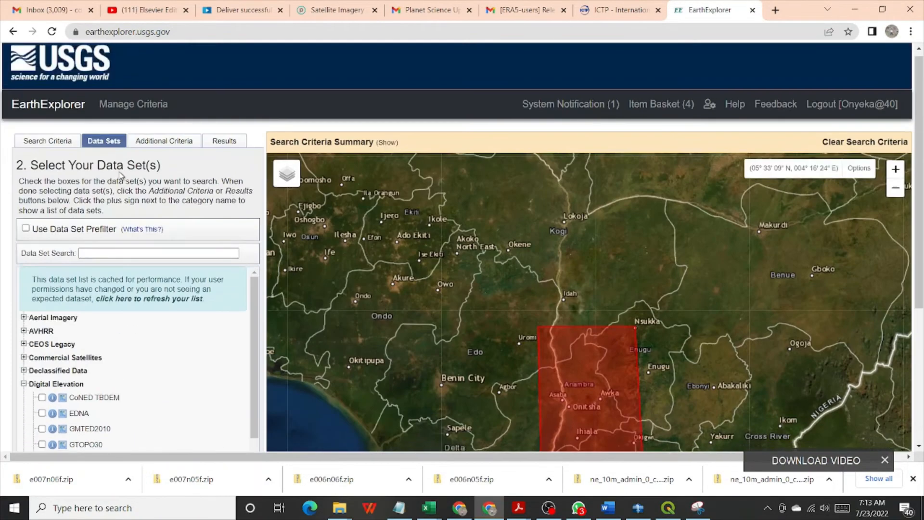
pyautogui.click(164, 149)
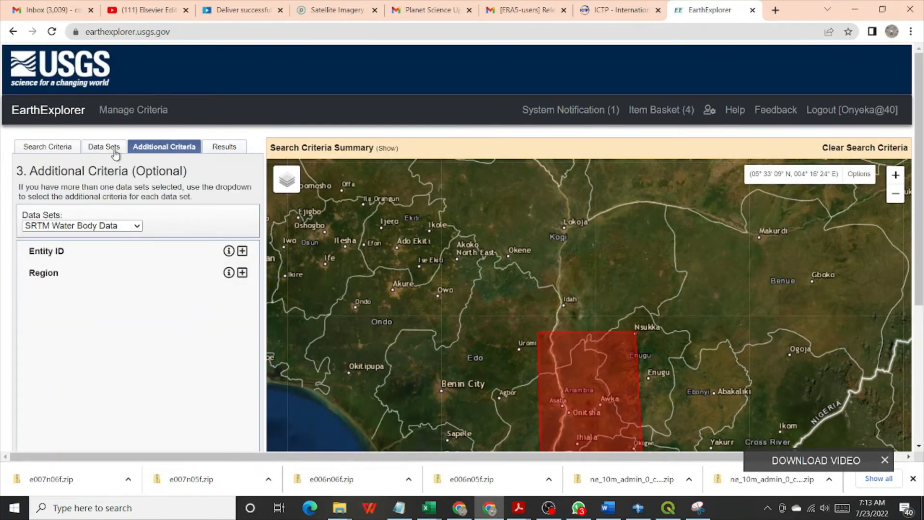
pyautogui.click(133, 228)
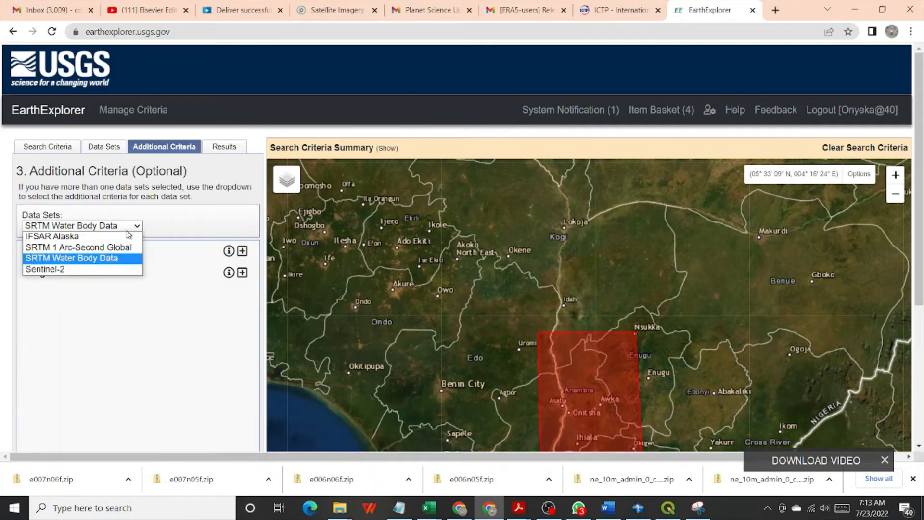
pyautogui.click(76, 269)
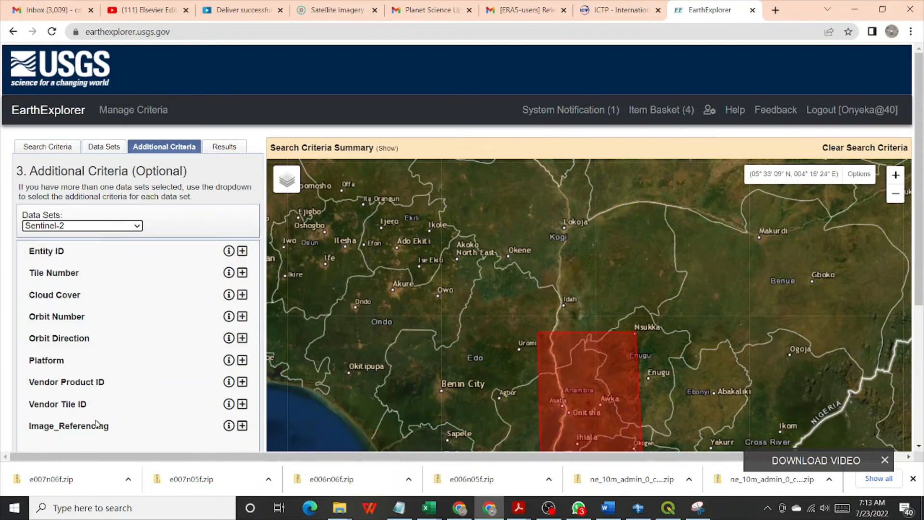
# Limit the Sentinel-2 cloud cover criterion to Less than 10%
pyautogui.scroll(-2, 97, 423)
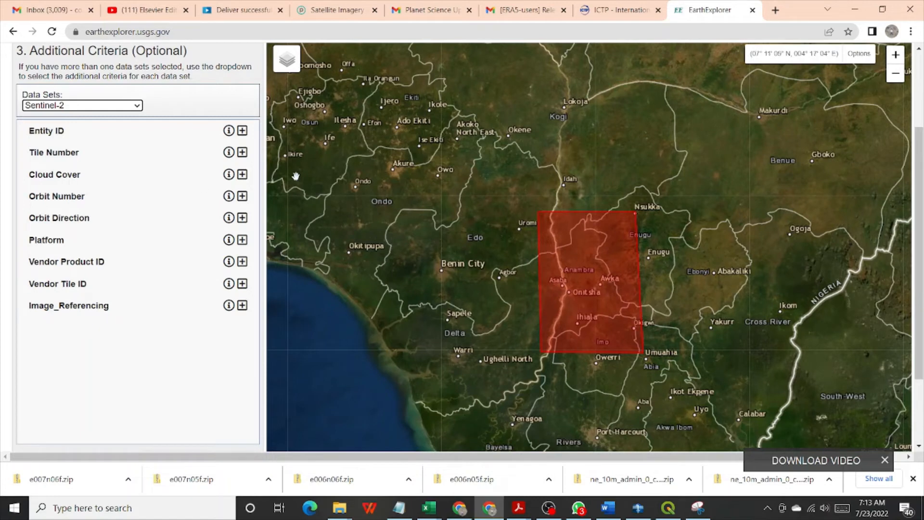
pyautogui.click(242, 175)
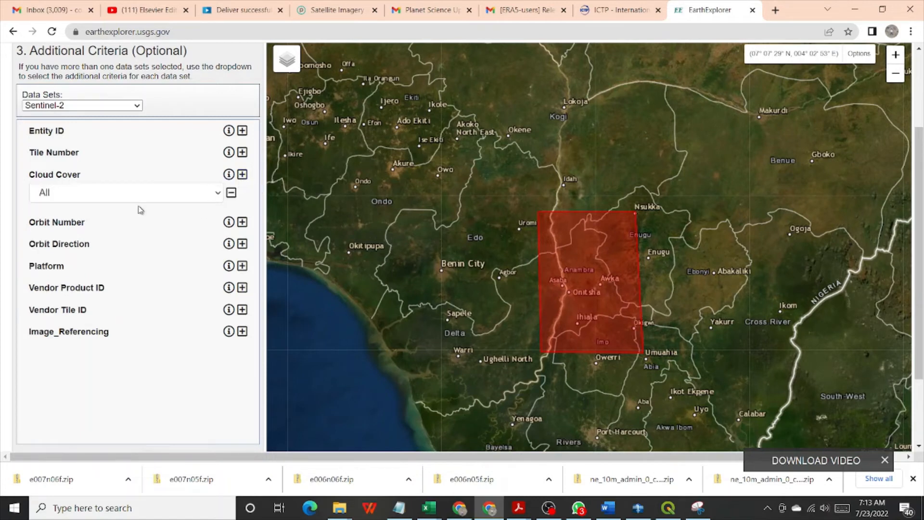
pyautogui.click(101, 198)
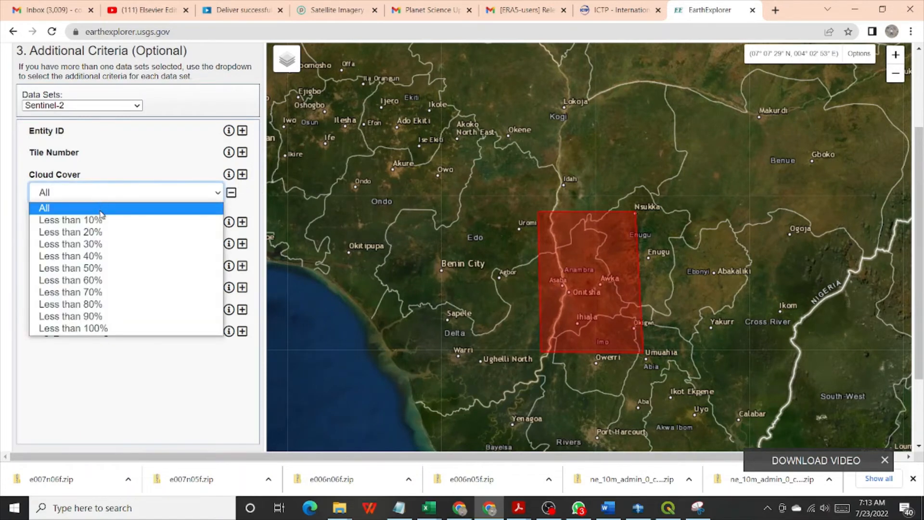
pyautogui.click(101, 220)
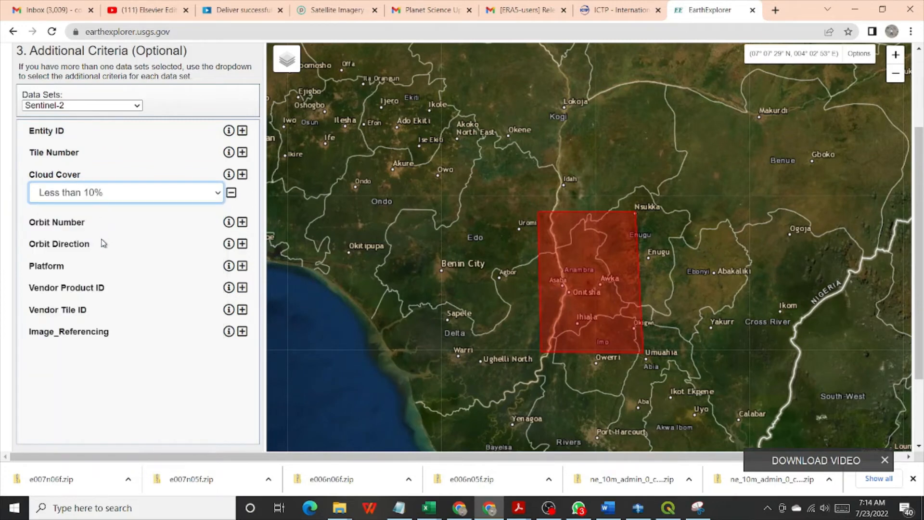
# Inspect the Entity ID, Tile Number and Orbit Number criteria, removing each one without filling it in
pyautogui.click(243, 131)
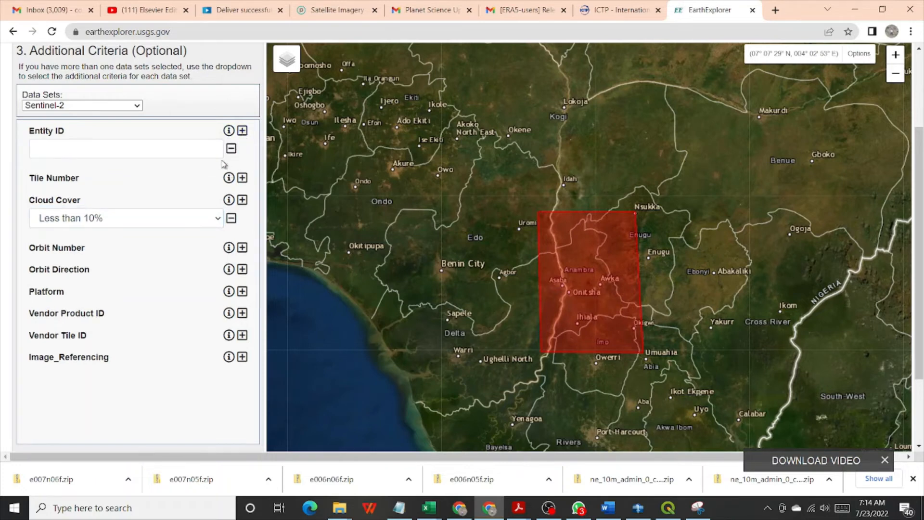
pyautogui.click(231, 149)
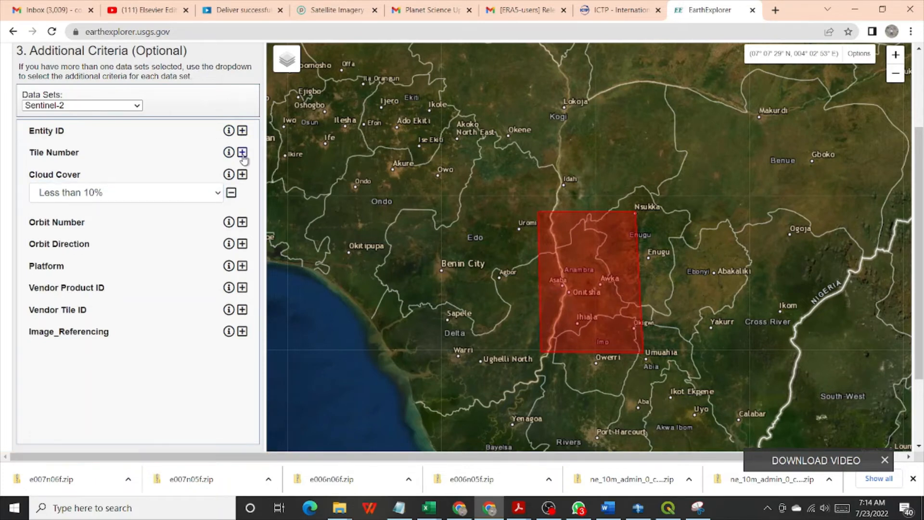
pyautogui.click(243, 153)
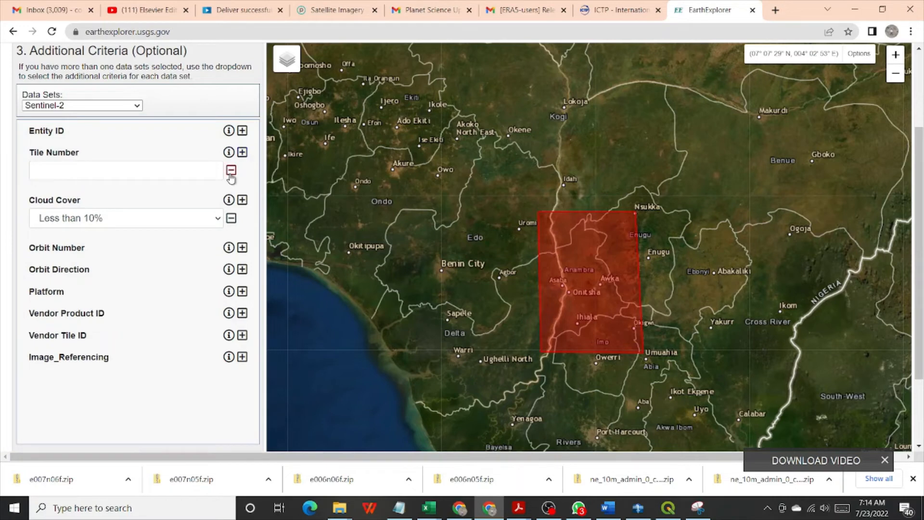
pyautogui.click(232, 171)
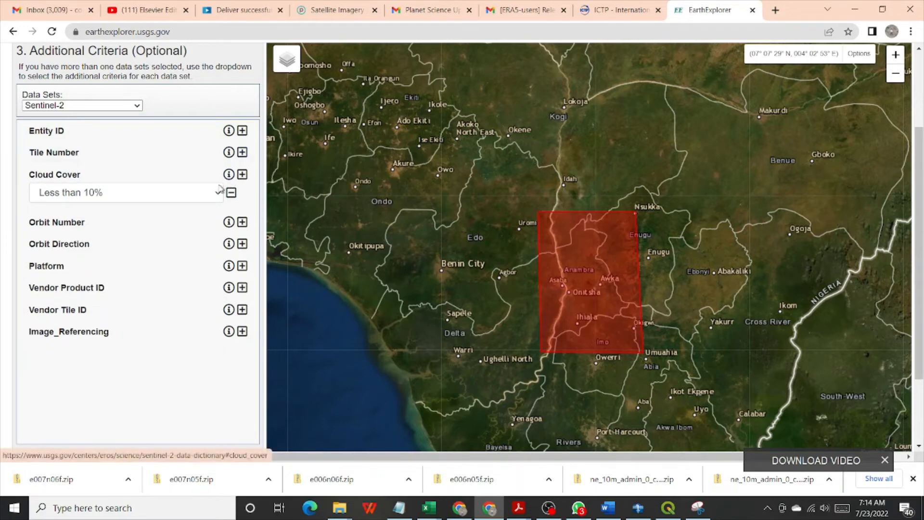
pyautogui.click(242, 222)
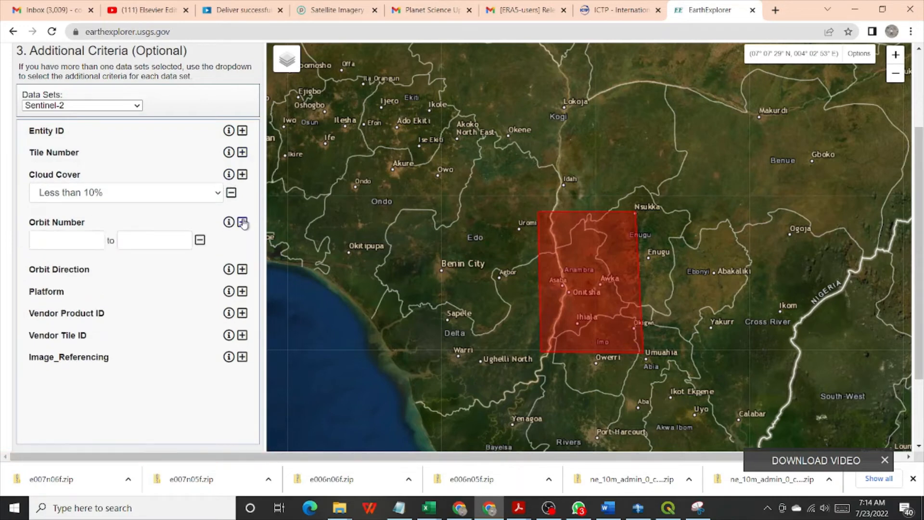
pyautogui.click(71, 238)
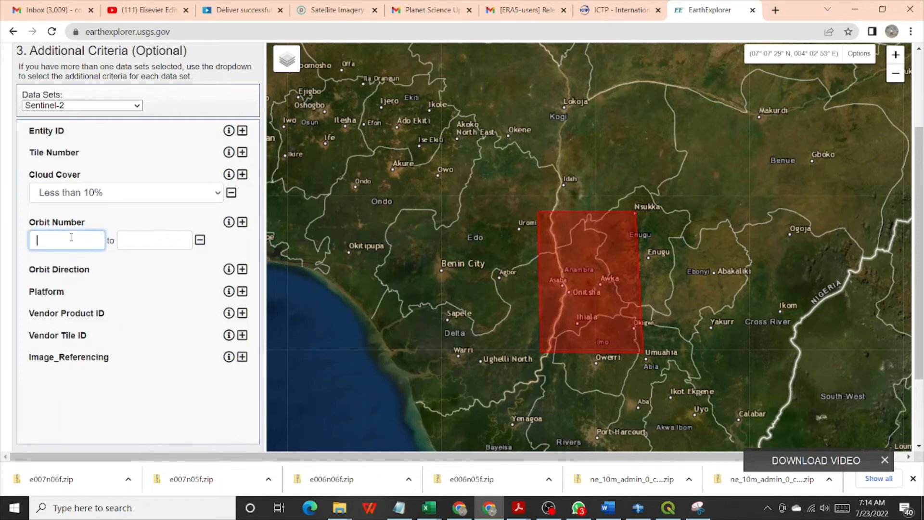
pyautogui.click(199, 240)
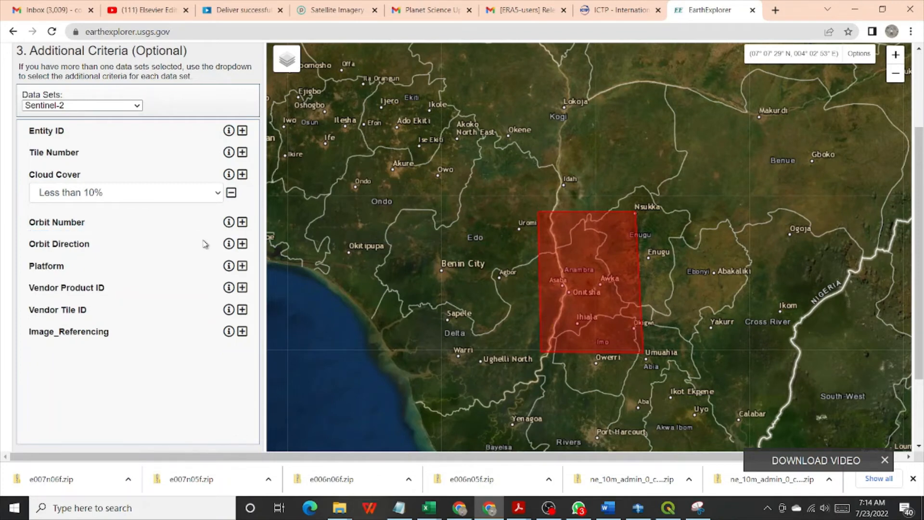
# Add the Orbit Direction and Platform criteria for Sentinel-2, keeping both set to All
pyautogui.click(242, 244)
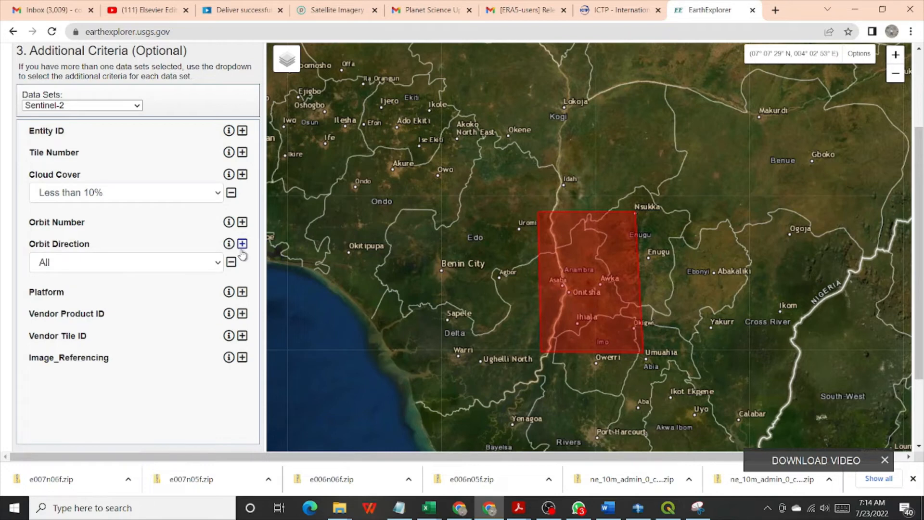
pyautogui.click(219, 263)
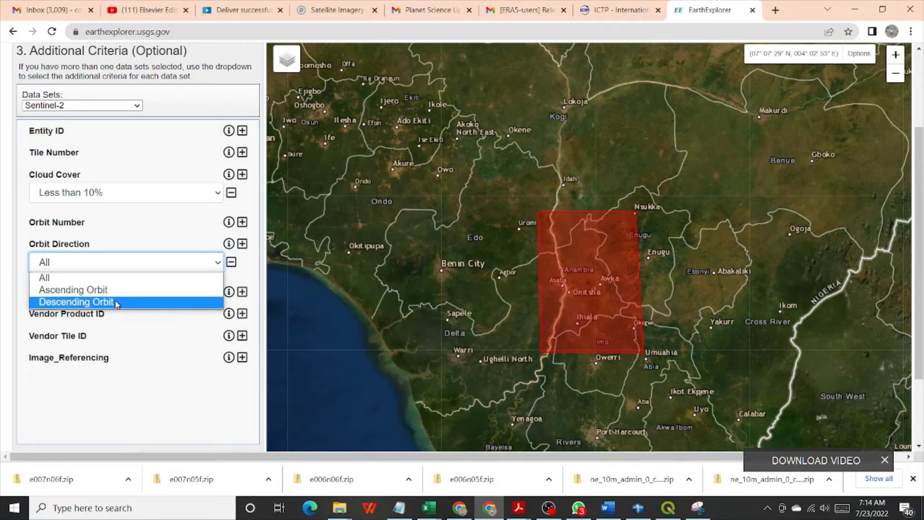
pyautogui.click(93, 279)
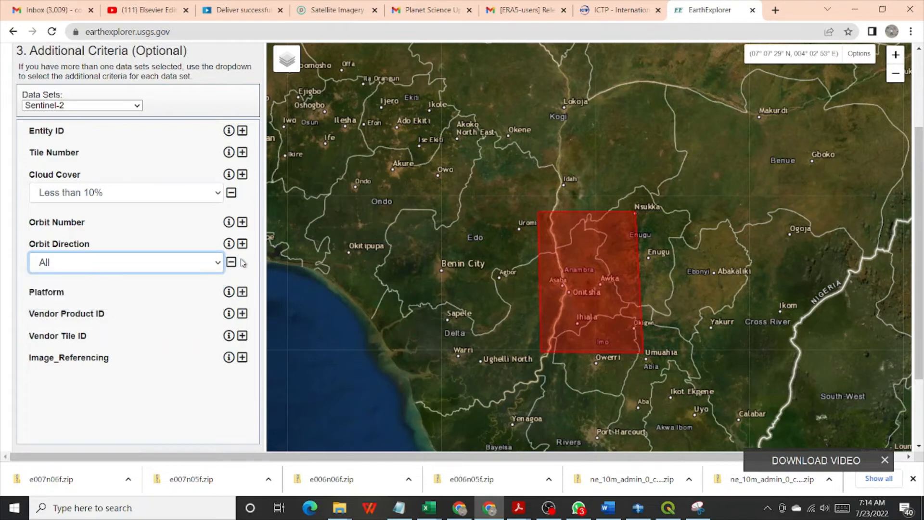
pyautogui.click(242, 291)
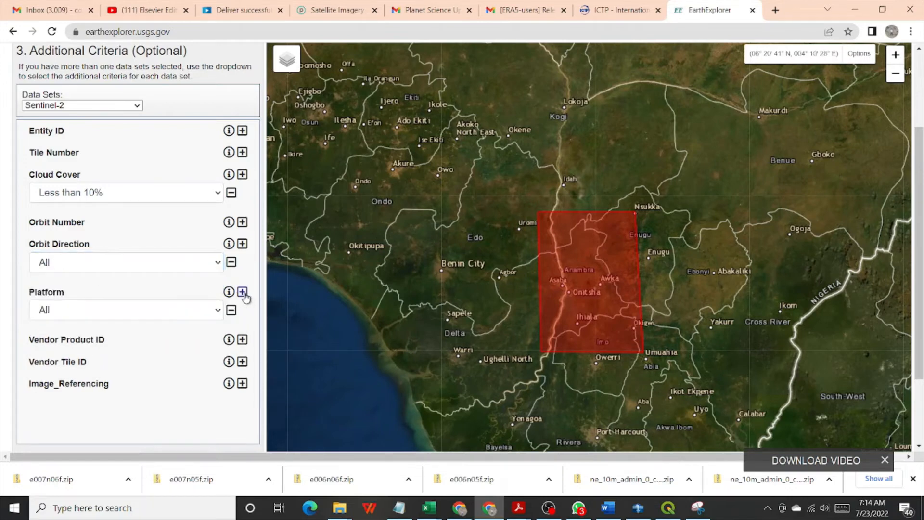
pyautogui.click(205, 316)
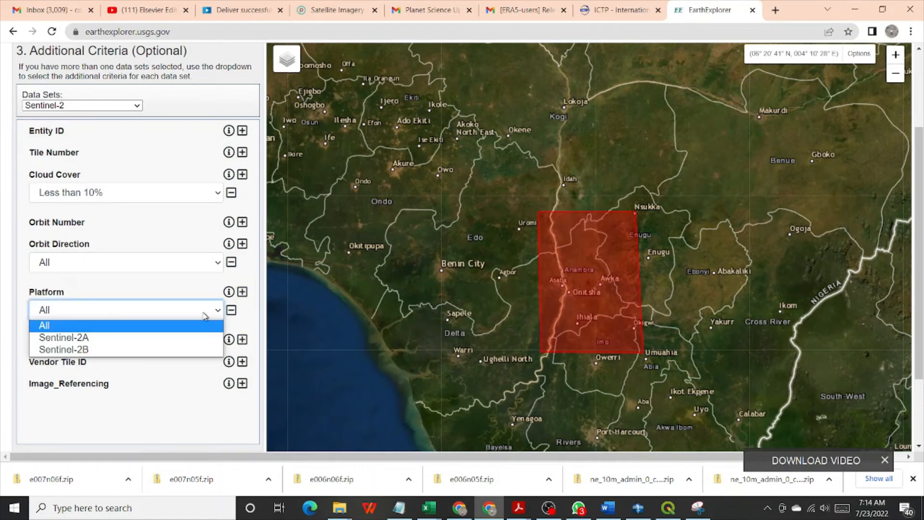
pyautogui.click(71, 328)
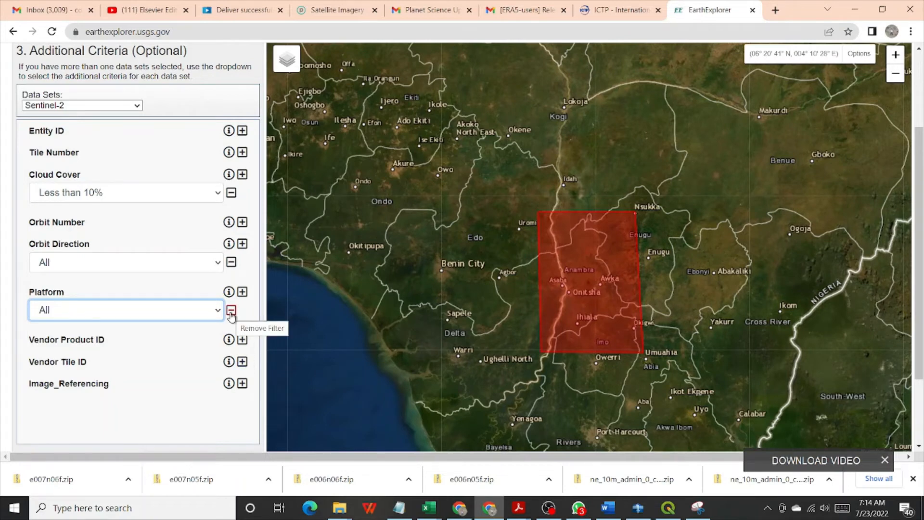
# Inspect the Vendor Product ID and Vendor Tile ID criteria, removing each one without filling it in
pyautogui.click(243, 340)
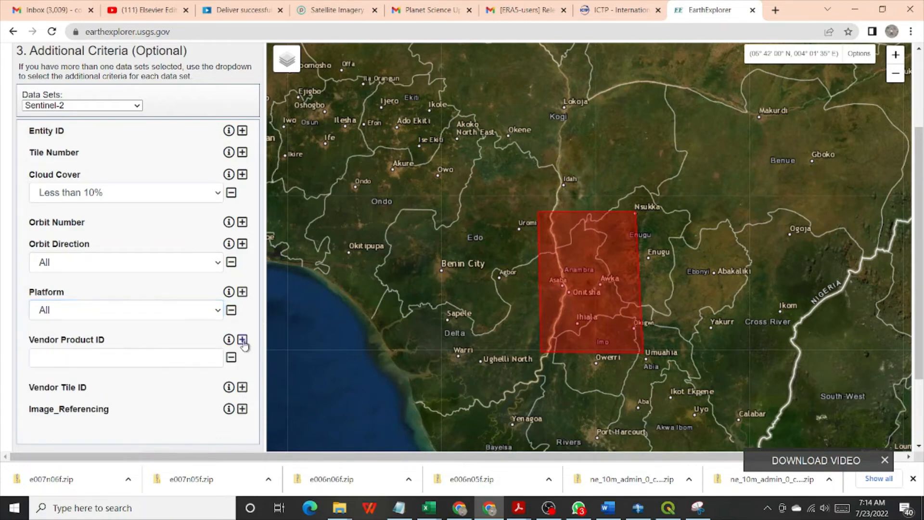
pyautogui.click(231, 357)
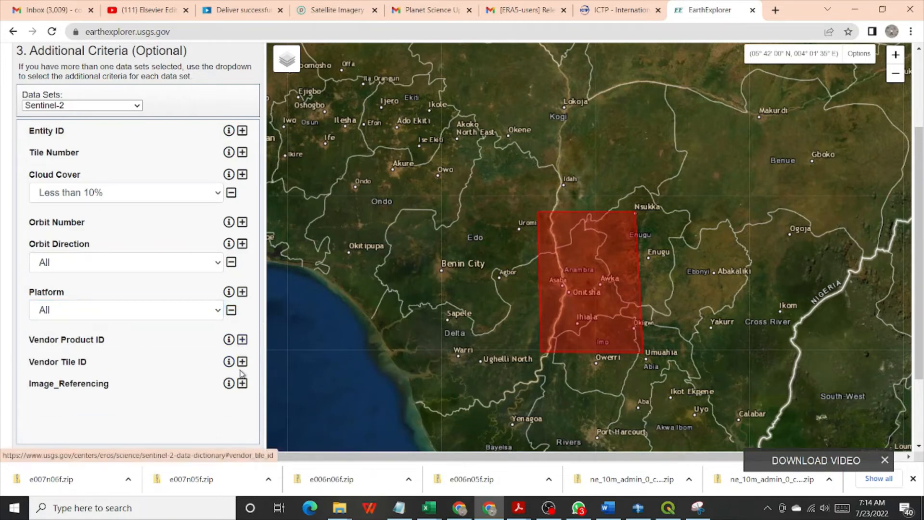
pyautogui.click(242, 362)
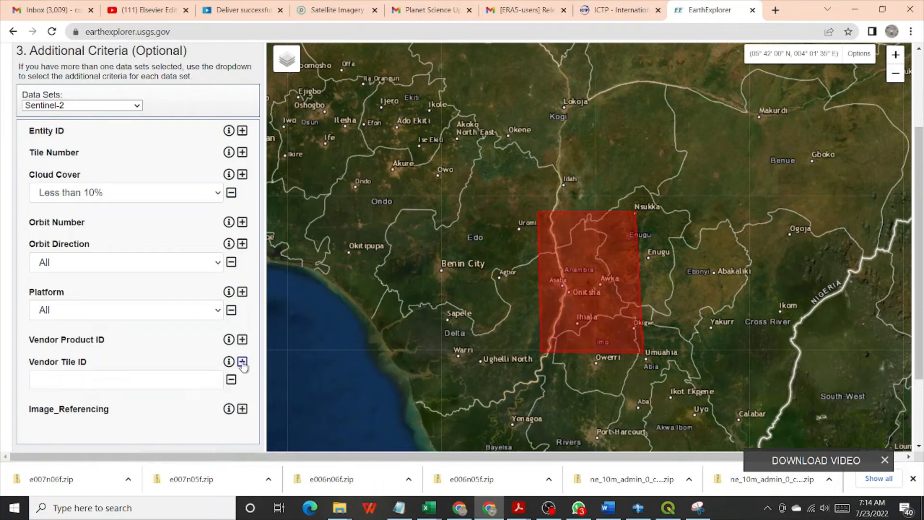
pyautogui.click(231, 381)
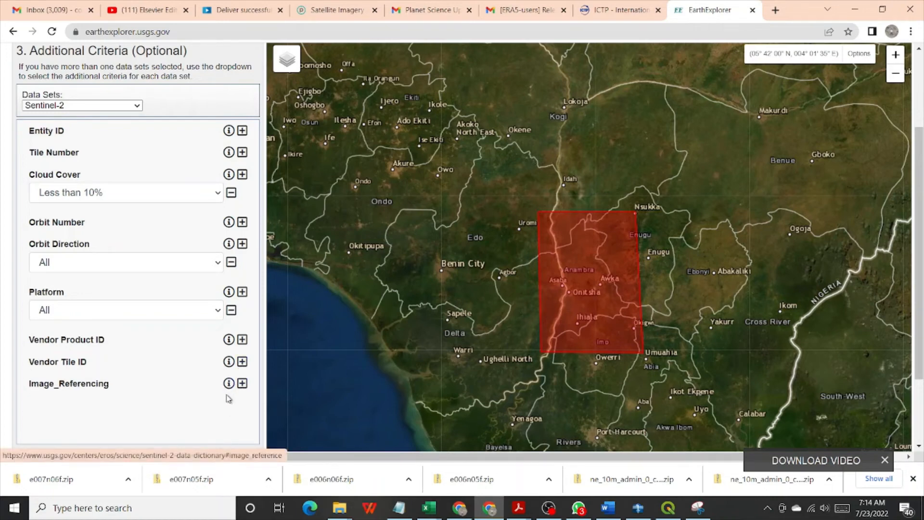
# Add the Image_Referencing criterion and set it to Y
pyautogui.click(241, 383)
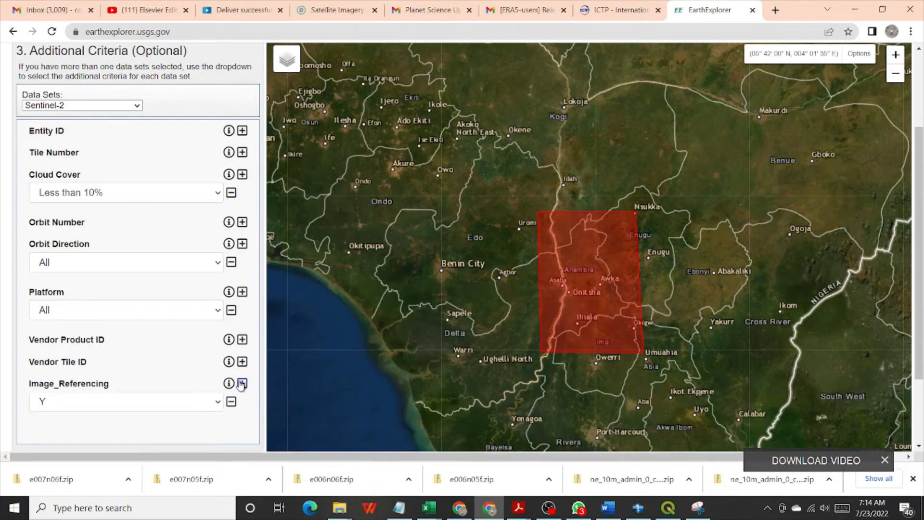
pyautogui.click(217, 402)
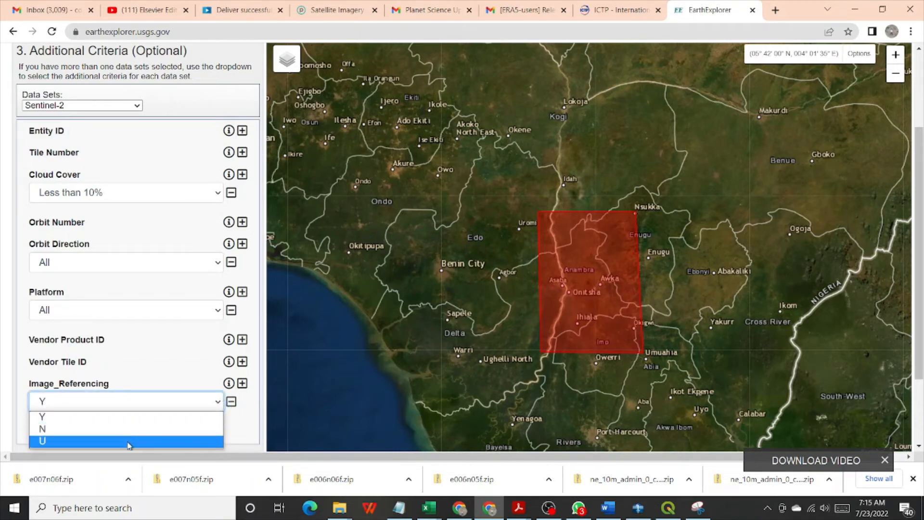
pyautogui.click(147, 418)
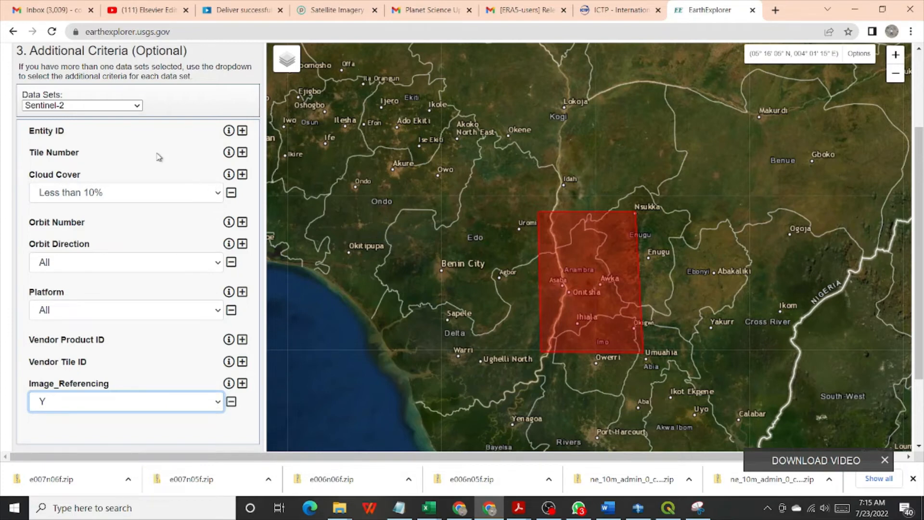
# Run the search with these criteria and display the Sentinel-2 results
pyautogui.scroll(1, 208, 98)
pyautogui.scroll(3, 208, 98)
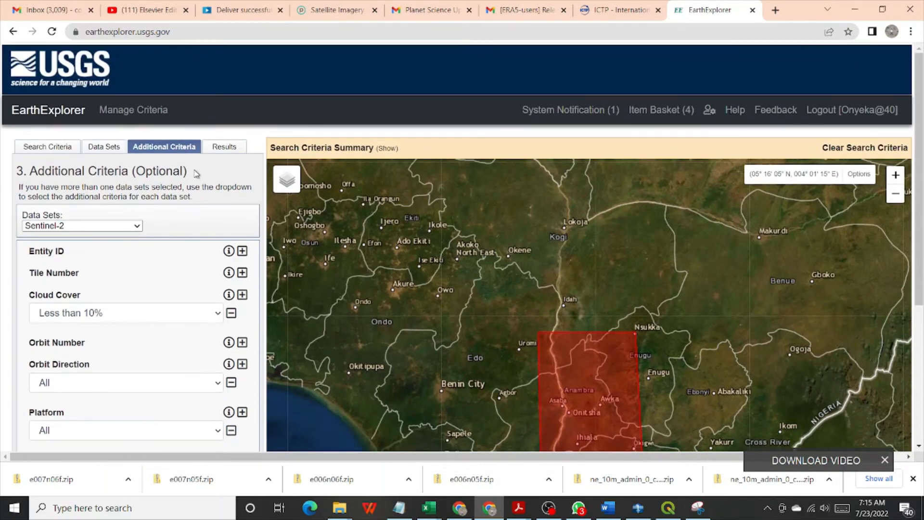
pyautogui.click(224, 146)
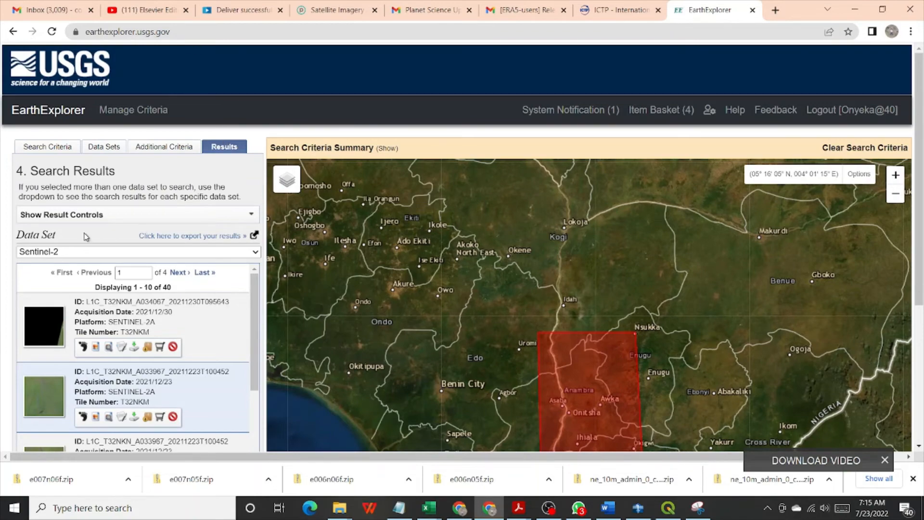
# Look through the first page of Sentinel-2 results, examining the scenes' thumbnails, acquisition dates, platforms and tile numbers
pyautogui.scroll(-5, 85, 236)
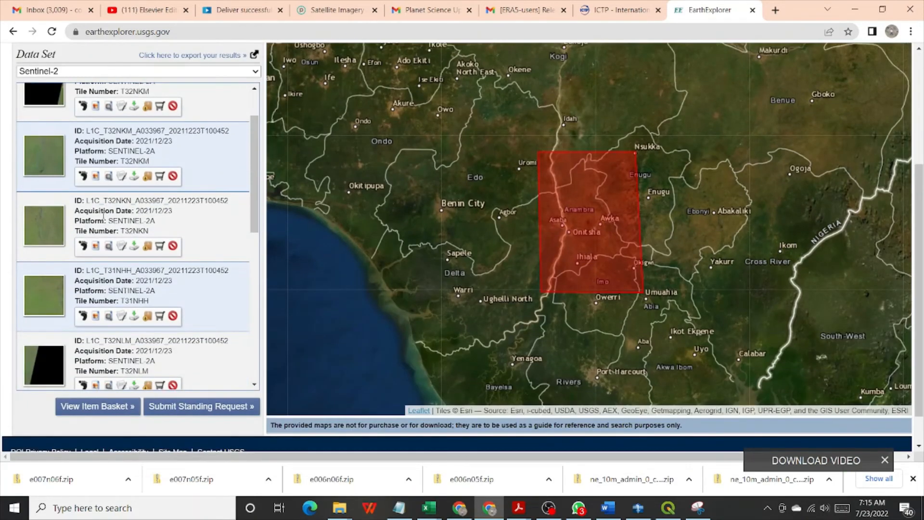
pyautogui.scroll(-5, 104, 216)
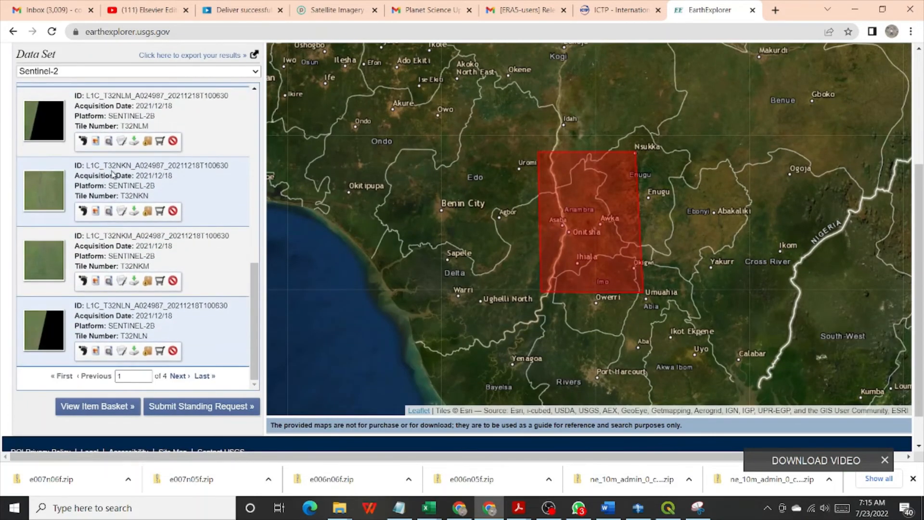
pyautogui.scroll(10, 113, 207)
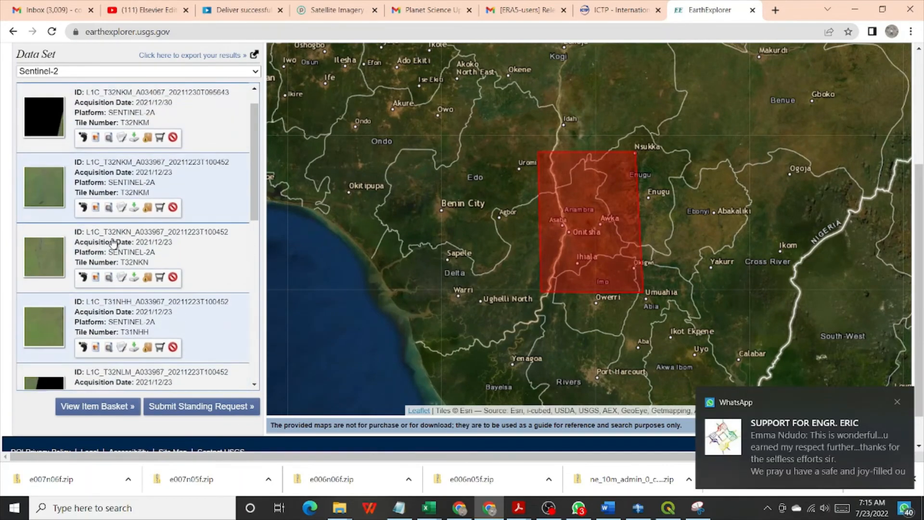
pyautogui.scroll(1, 113, 242)
pyautogui.scroll(-6, 113, 241)
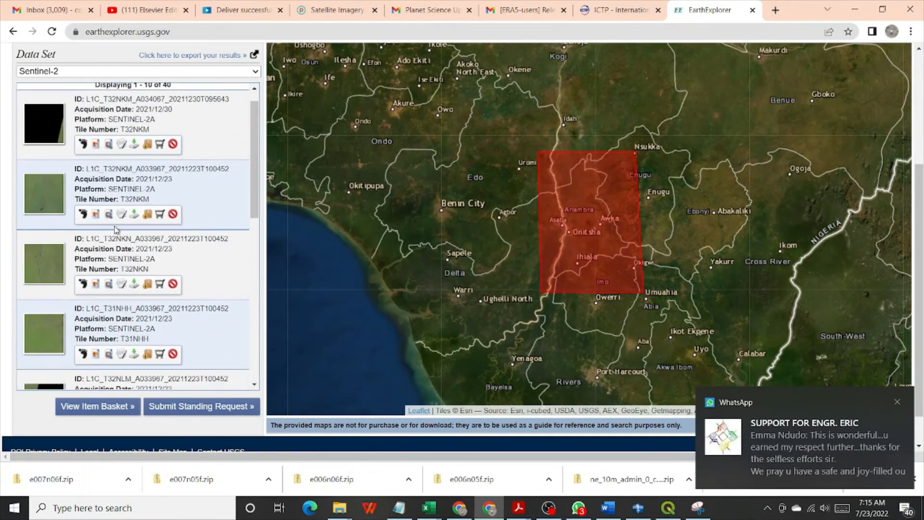
pyautogui.scroll(-2, 116, 230)
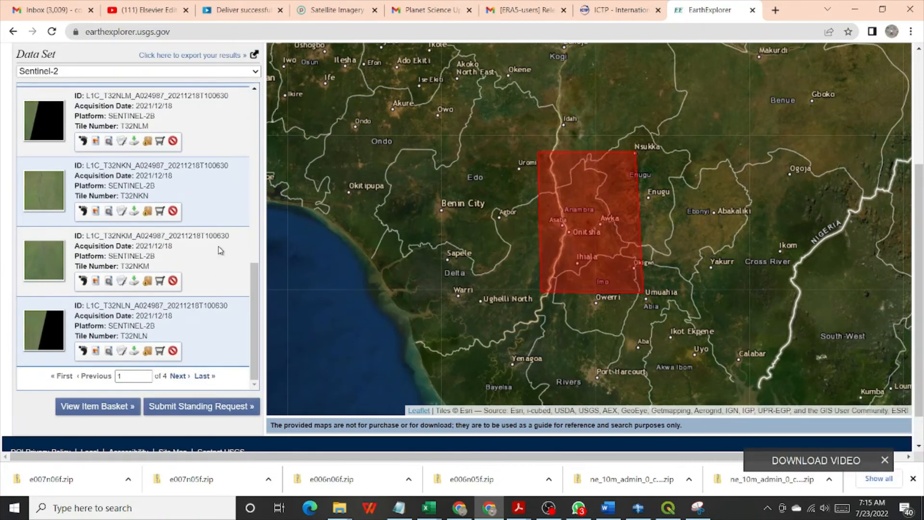
pyautogui.scroll(10, 220, 280)
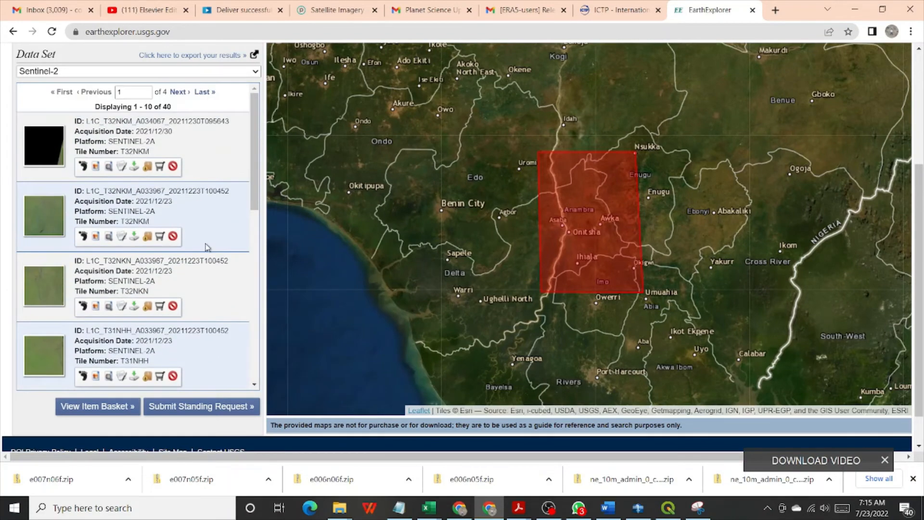
pyautogui.scroll(3, 207, 247)
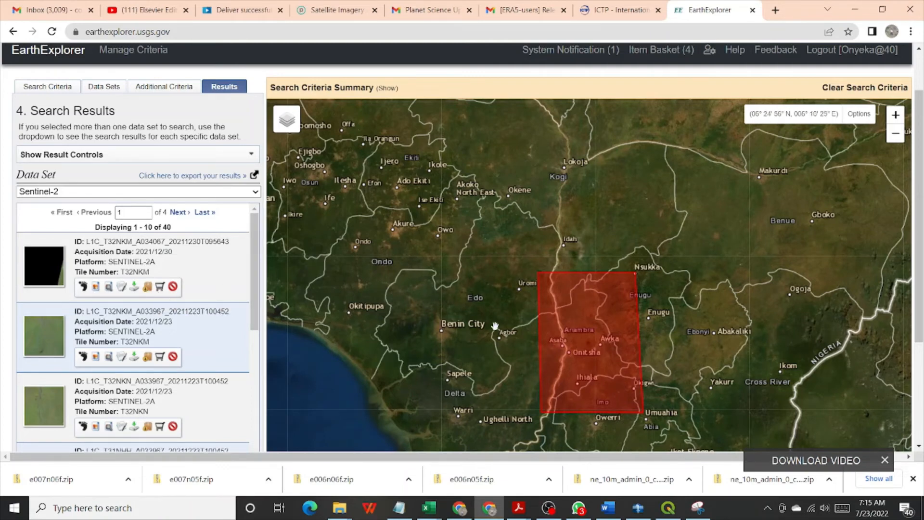
# Check the footprint of the 2021/12/30 T32NKM scene, hide it, and overlay the scene's browse image on the map instead
pyautogui.click(85, 286)
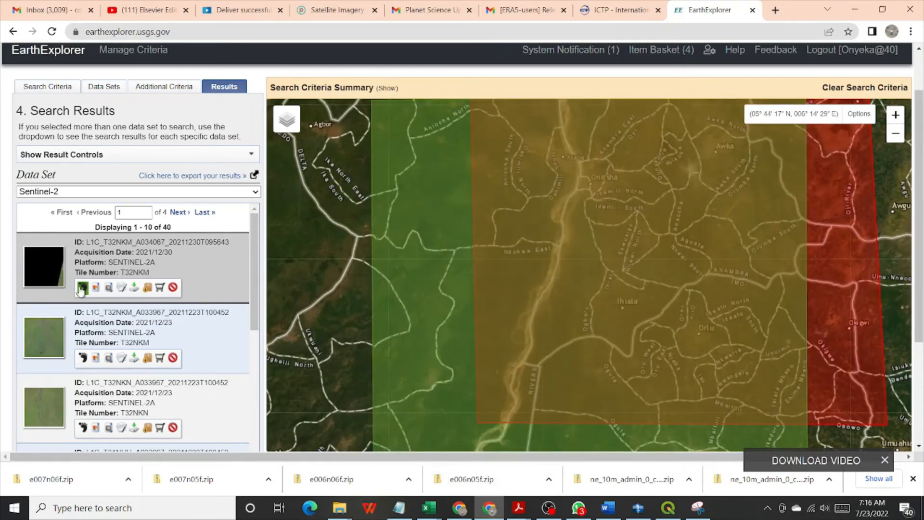
pyautogui.click(82, 287)
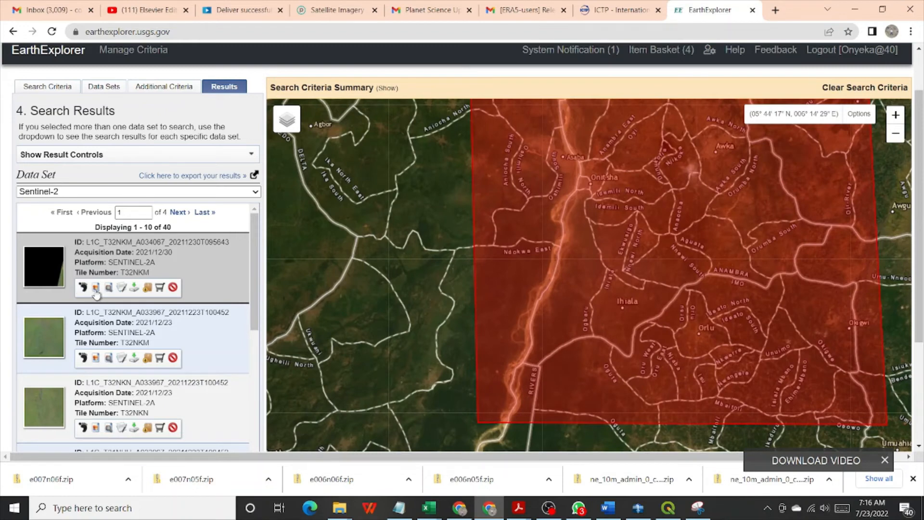
pyautogui.click(96, 288)
pyautogui.scroll(-2, 664, 378)
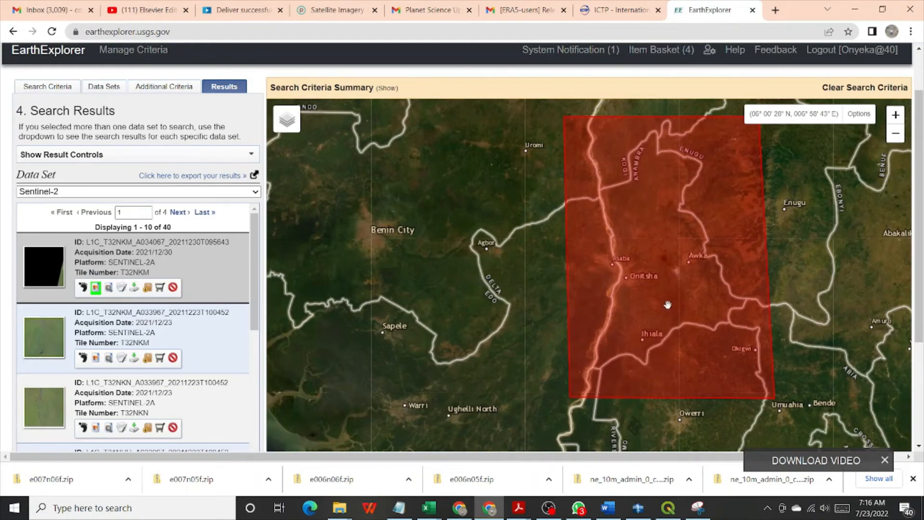
pyautogui.scroll(-2, 667, 306)
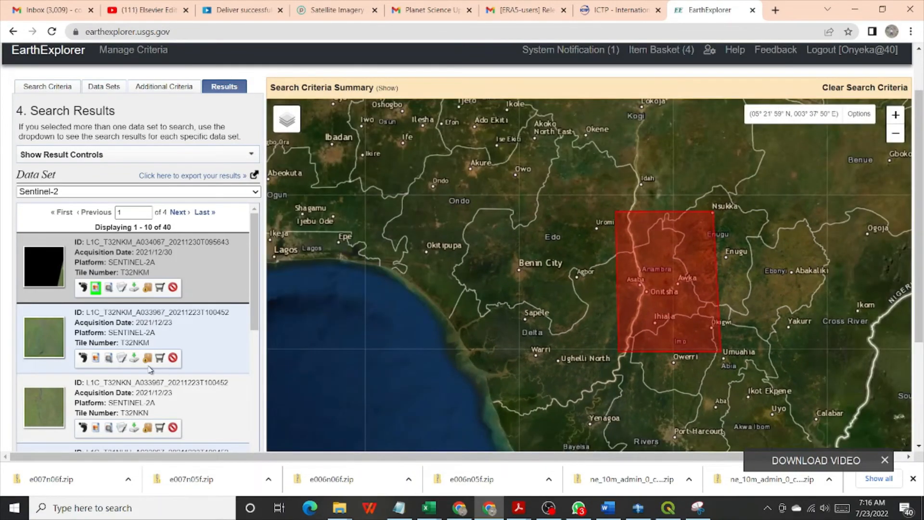
# Overlay the browse images of the 2021/12/23 scenes for tiles T32NKM, T32NKN and T31NHH on the map to check their coverage
pyautogui.click(96, 358)
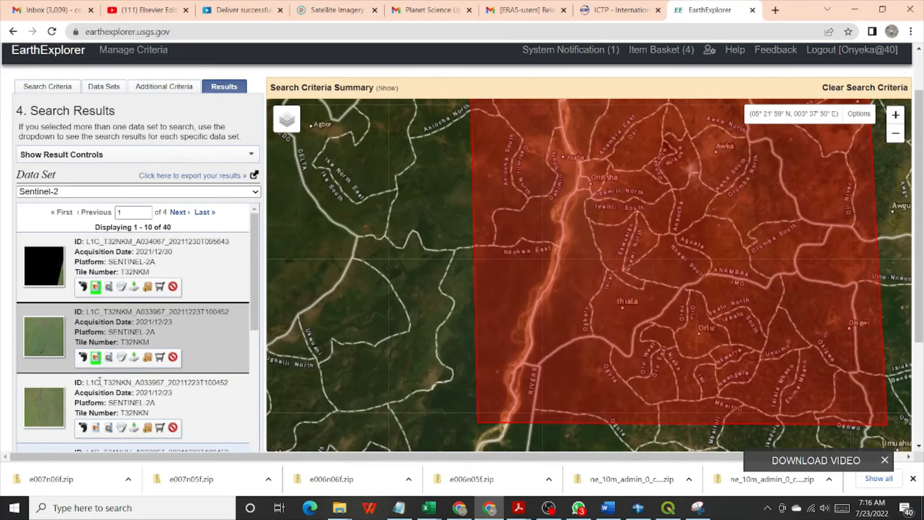
pyautogui.scroll(-3, 99, 380)
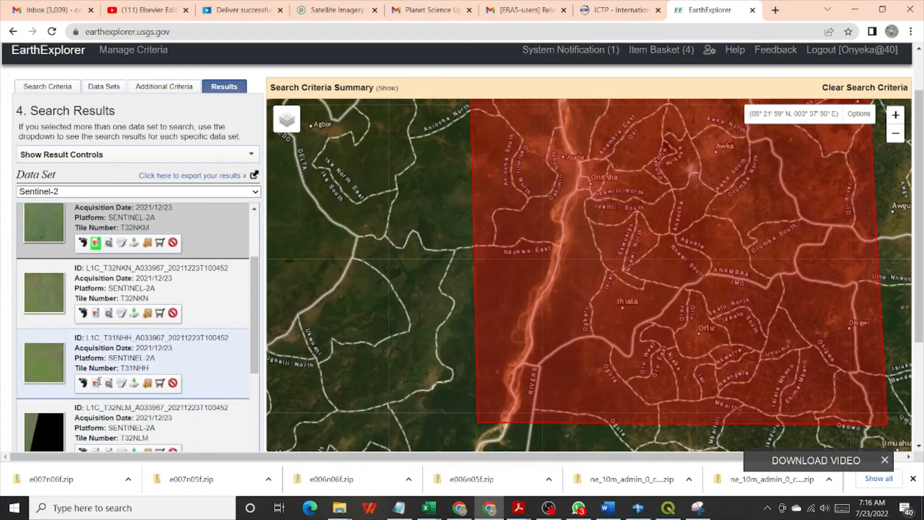
pyautogui.click(95, 308)
pyautogui.scroll(3, 101, 308)
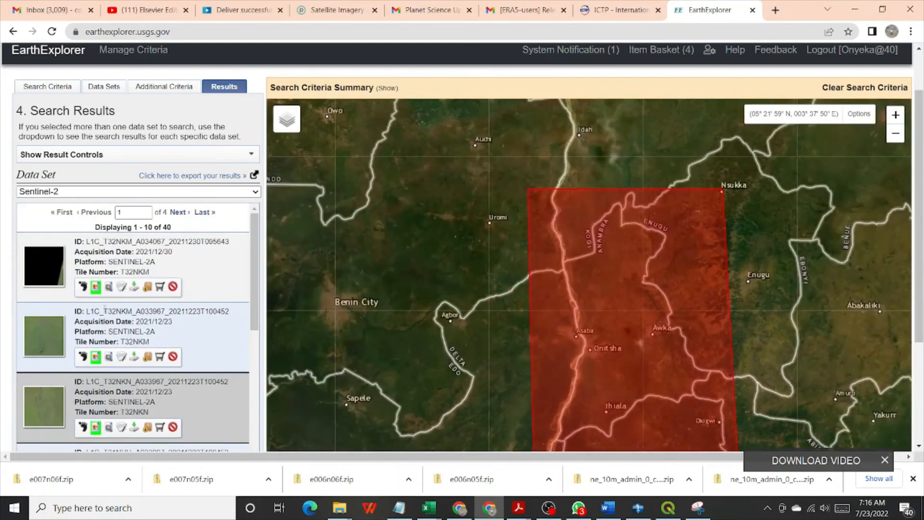
pyautogui.scroll(-4, 102, 313)
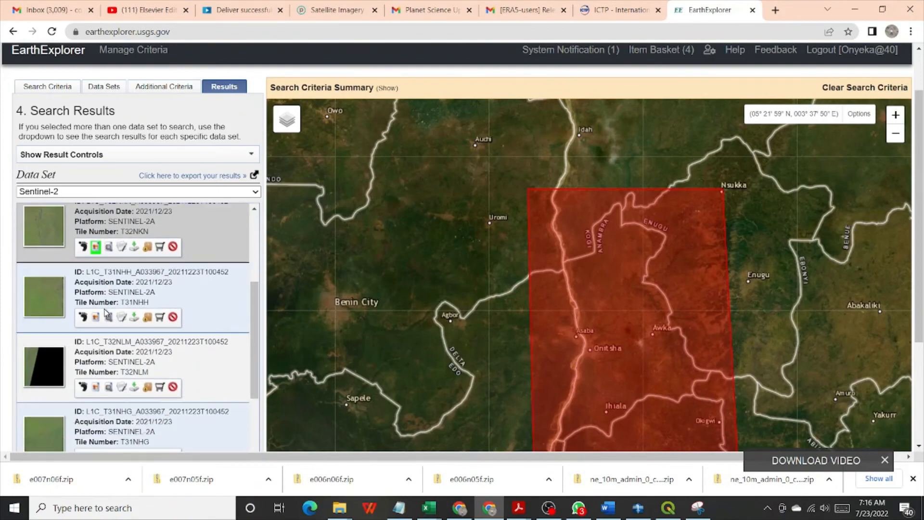
pyautogui.click(96, 318)
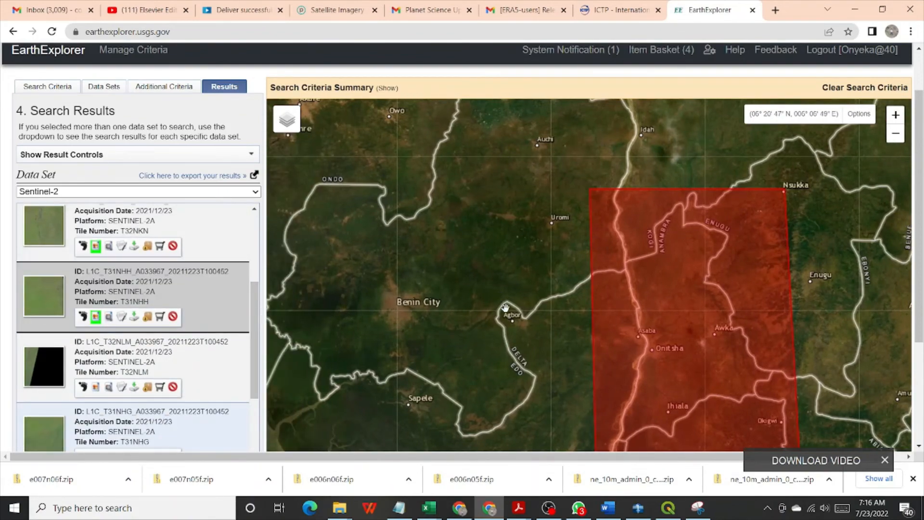
pyautogui.scroll(-1, 508, 315)
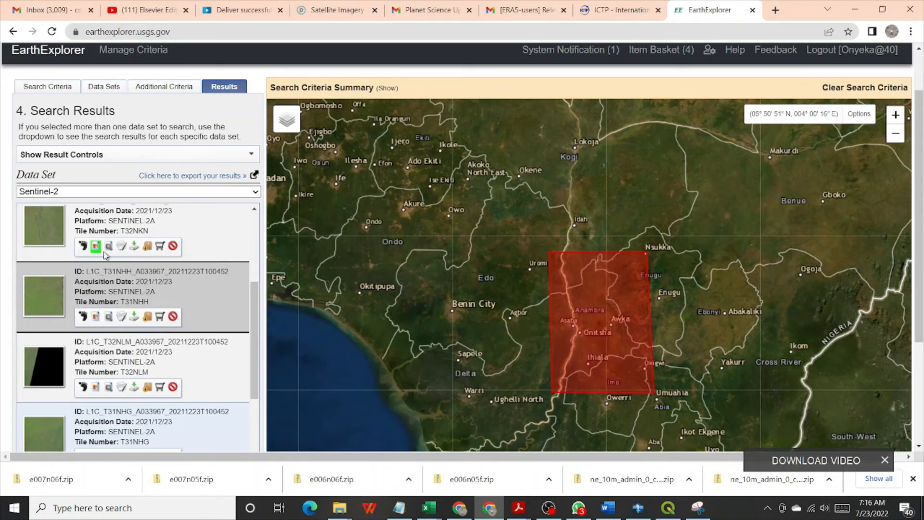
# Turn off the remaining browse overlays and show the footprint of the 2021/12/30 T32NKM scene on the map
pyautogui.scroll(3, 101, 255)
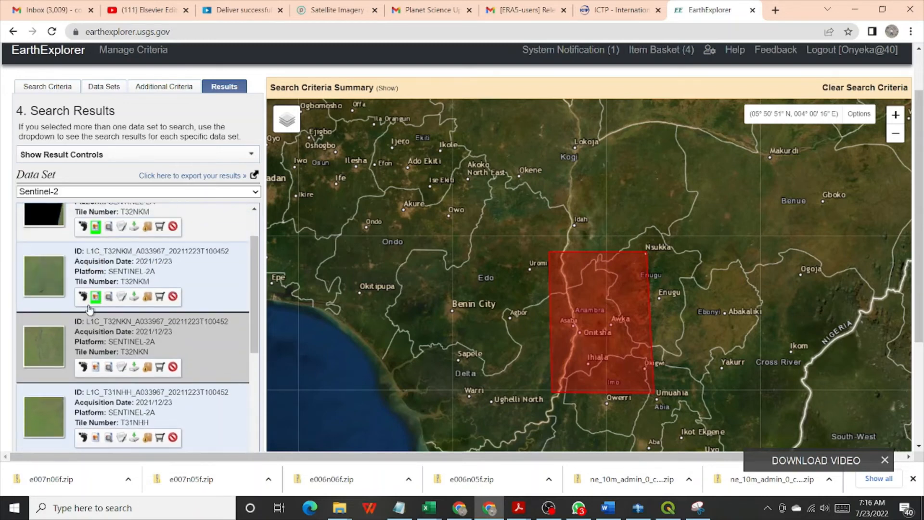
pyautogui.click(96, 297)
pyautogui.click(97, 227)
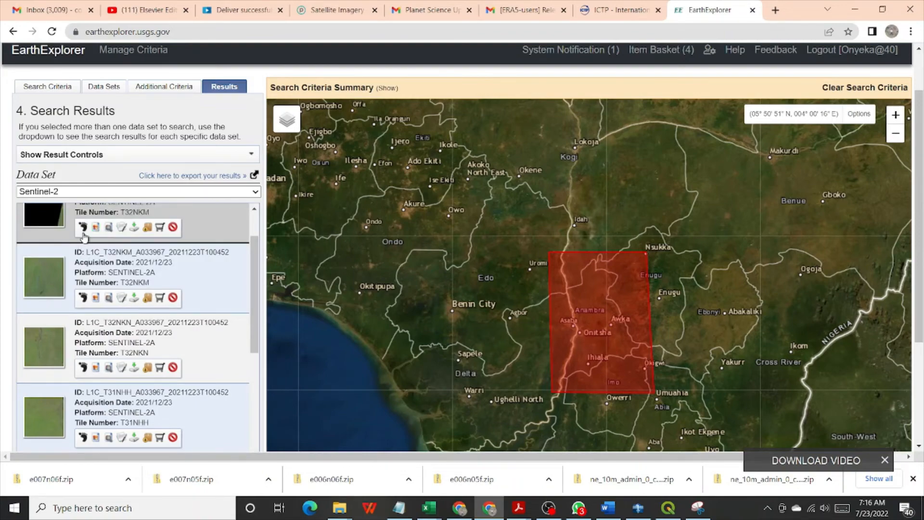
pyautogui.click(84, 227)
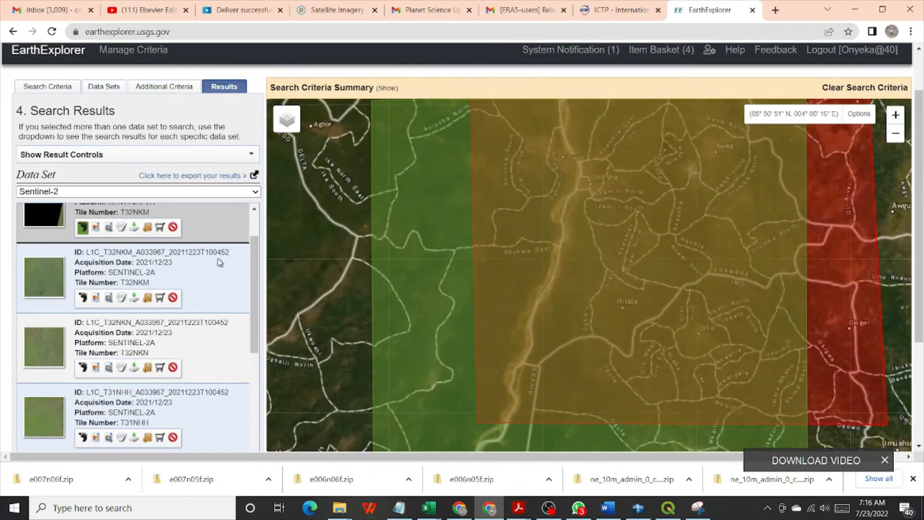
# Show the footprint of the 2021/12/23 T32NKM scene on the map and hide the 2021/12/30 T32NKM footprint
pyautogui.scroll(-2, 810, 236)
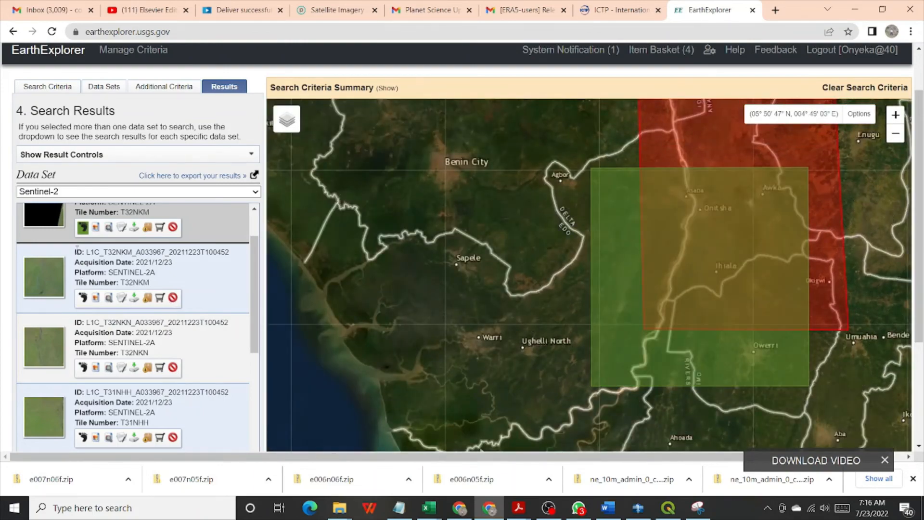
pyautogui.scroll(2, 70, 229)
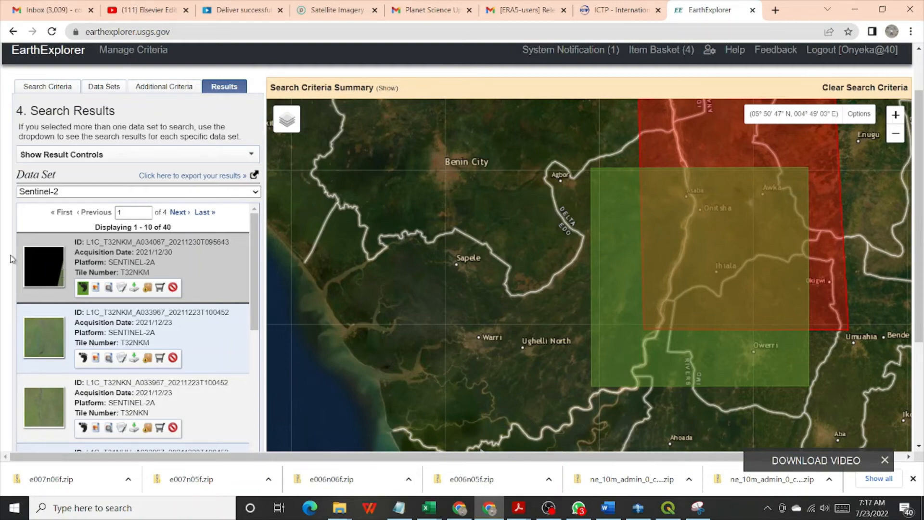
pyautogui.click(83, 358)
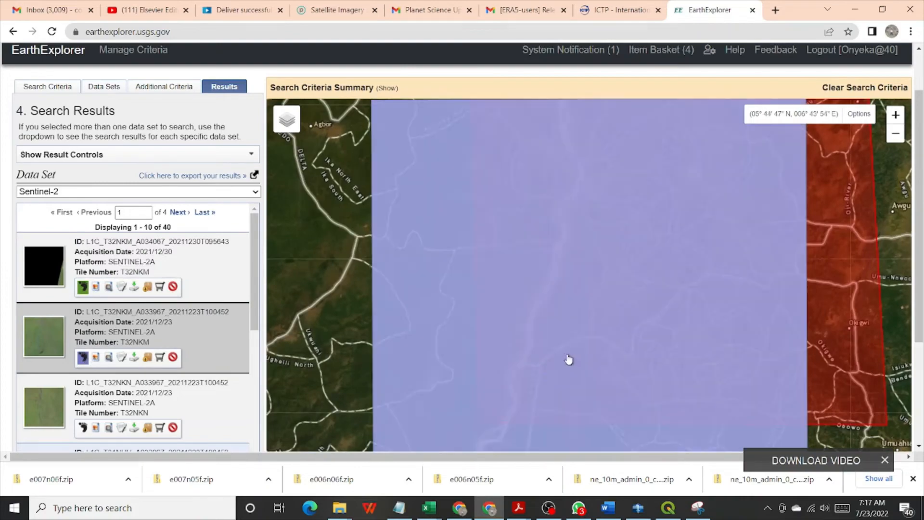
pyautogui.scroll(-1, 736, 331)
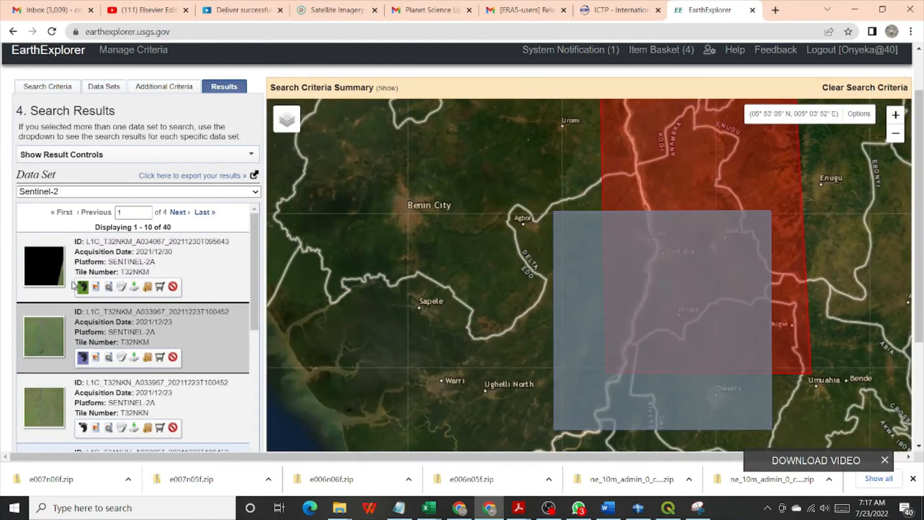
pyautogui.click(84, 357)
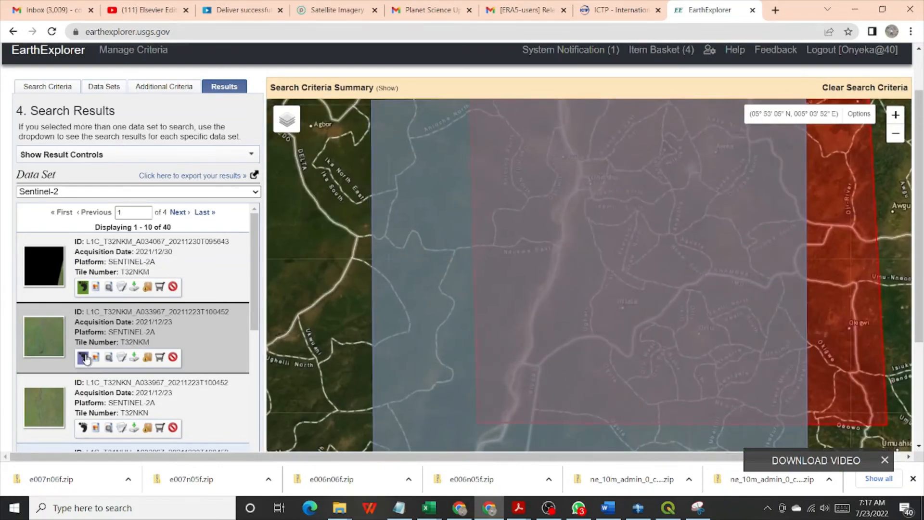
pyautogui.click(85, 358)
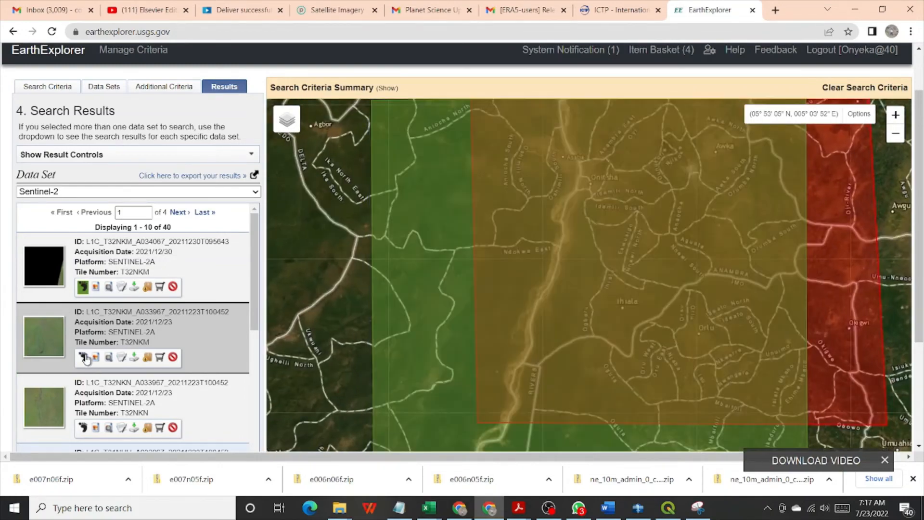
pyautogui.click(86, 359)
pyautogui.click(86, 359)
pyautogui.click(86, 360)
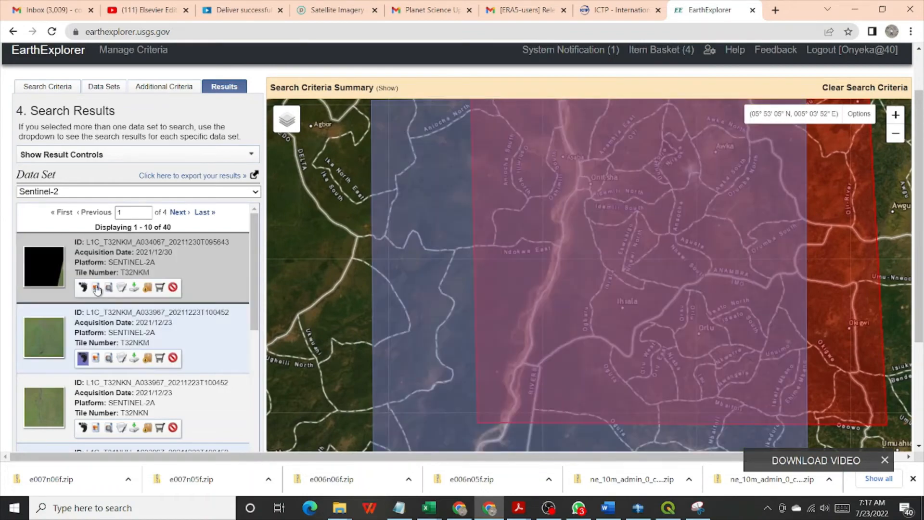
# Add the footprints of the 2021/12/23 scenes for tiles T32NKN, T31NHH, T32NLM and T31NHG to the map
pyautogui.scroll(-3, 97, 289)
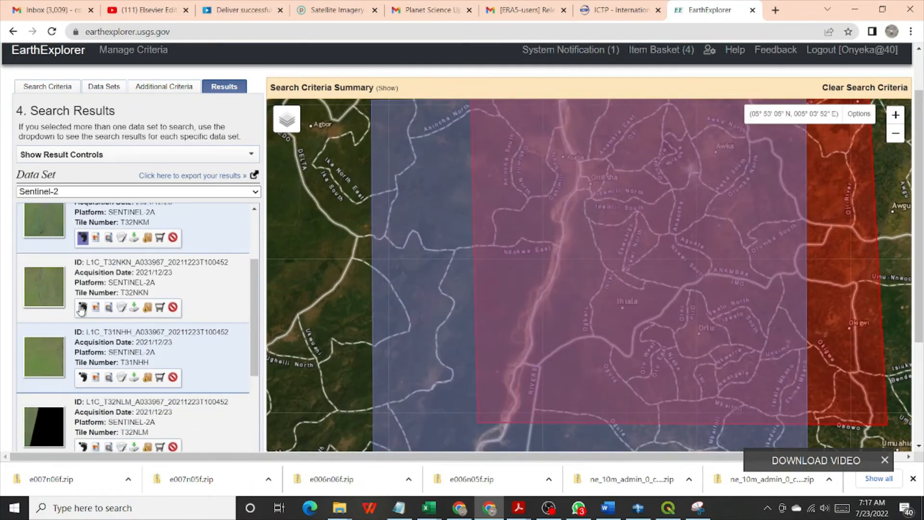
pyautogui.click(82, 307)
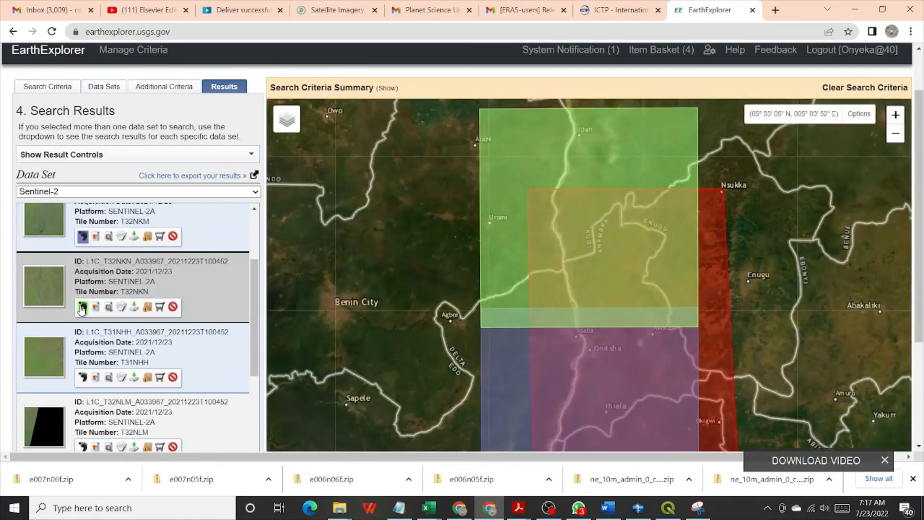
pyautogui.click(82, 377)
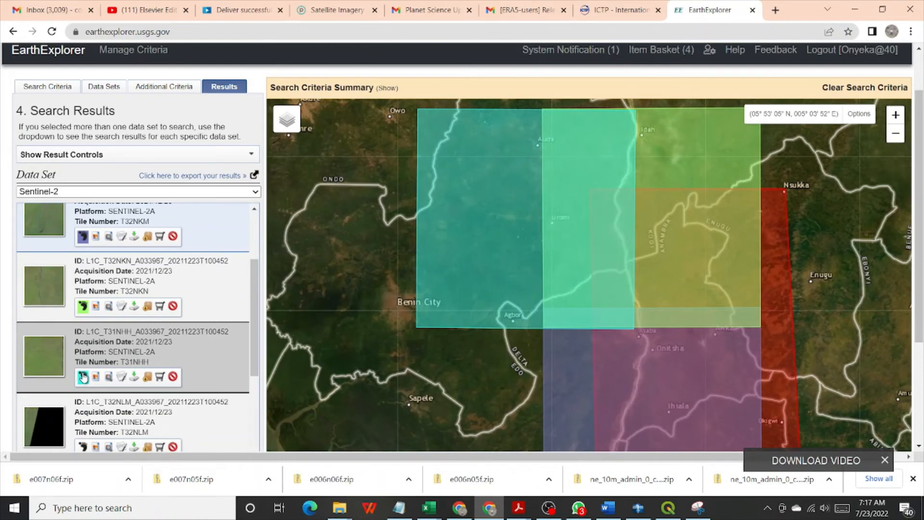
pyautogui.scroll(-1, 83, 377)
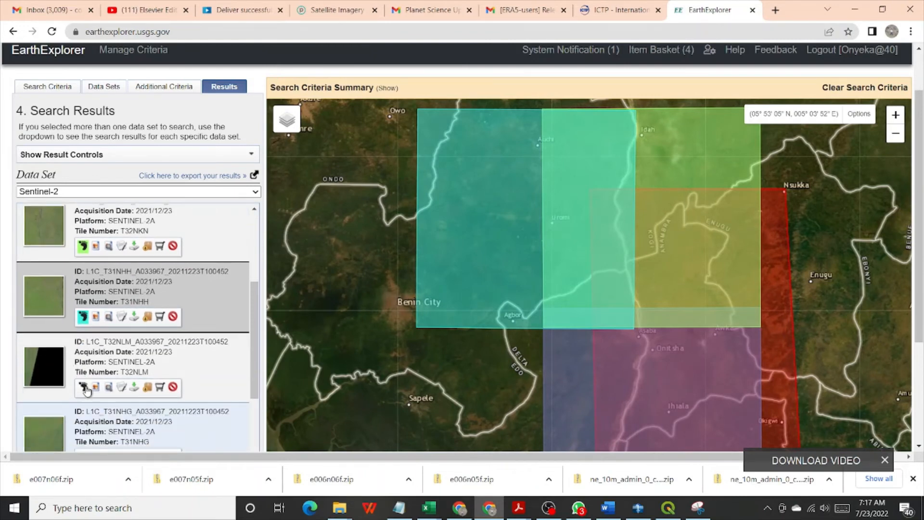
pyautogui.click(84, 387)
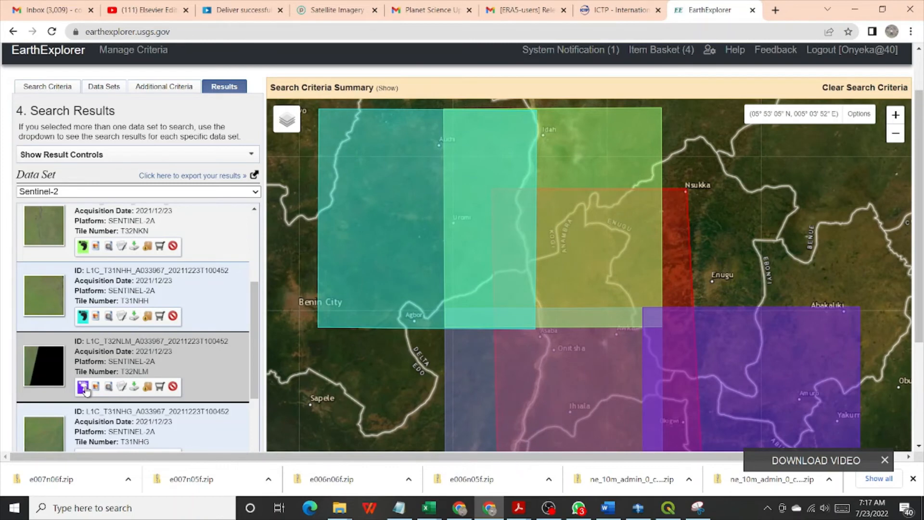
pyautogui.scroll(-2, 84, 409)
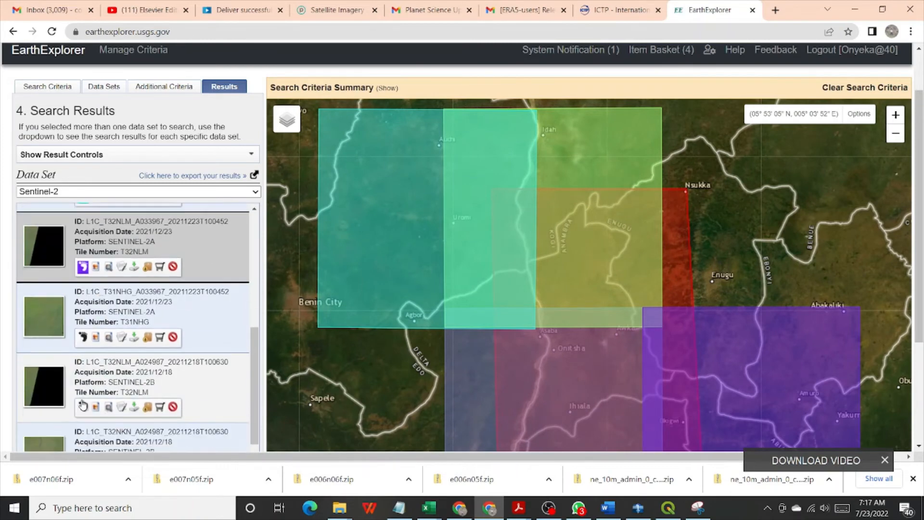
pyautogui.click(82, 335)
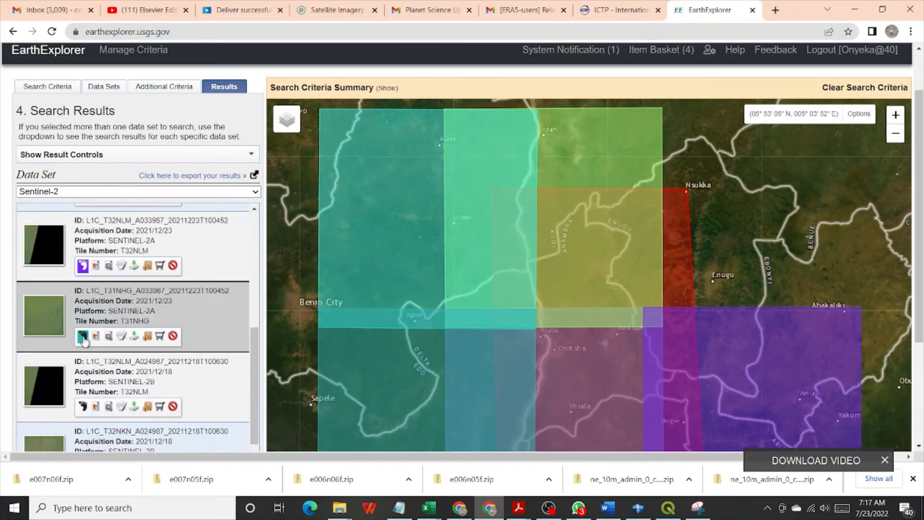
# Add the footprints of the 2021/12/18 scenes for tiles T32NLM, T32NKN, T32NKM and T32NLN to the map
pyautogui.click(87, 407)
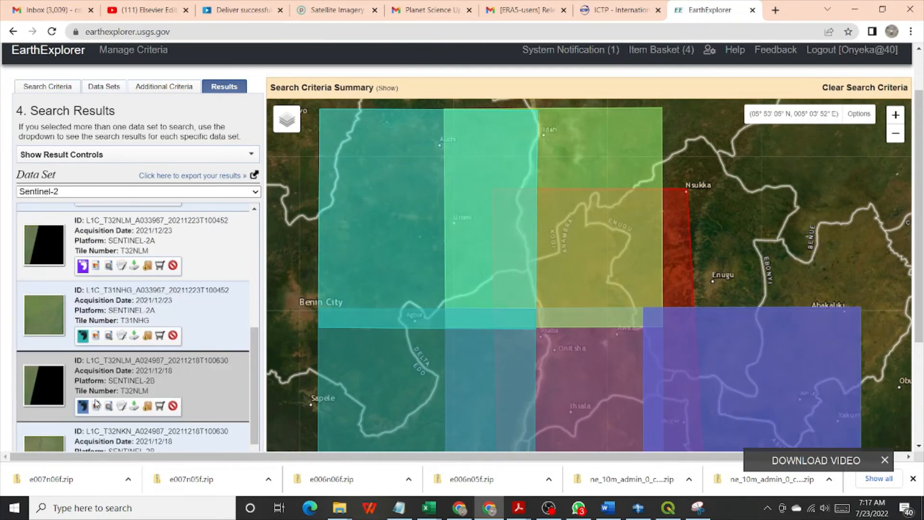
pyautogui.scroll(-2, 109, 417)
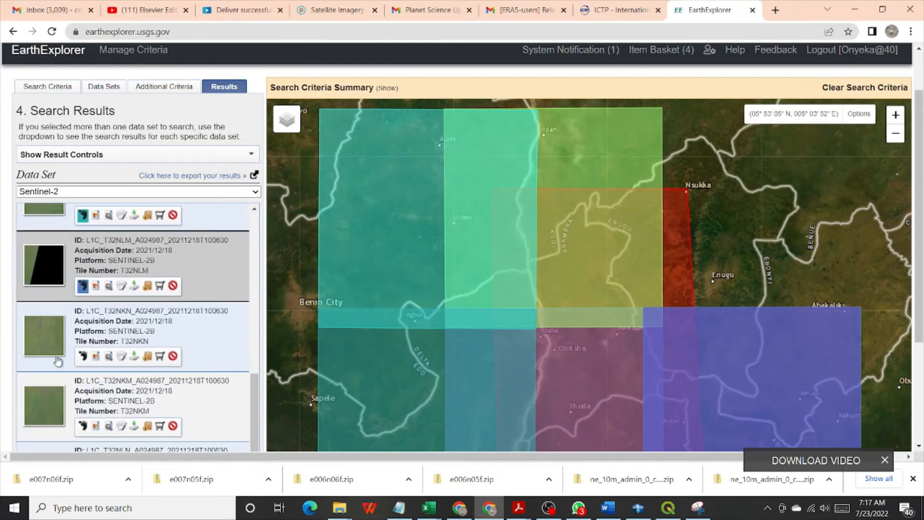
pyautogui.click(83, 356)
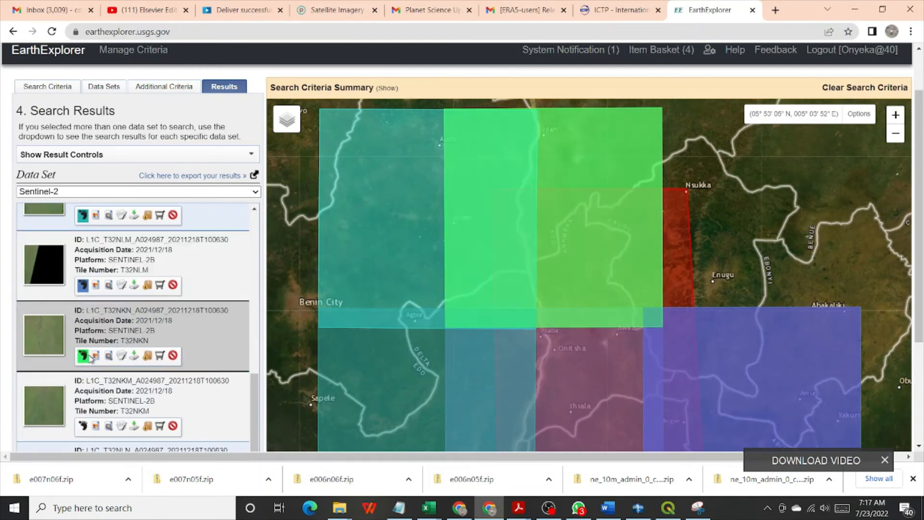
pyautogui.click(83, 427)
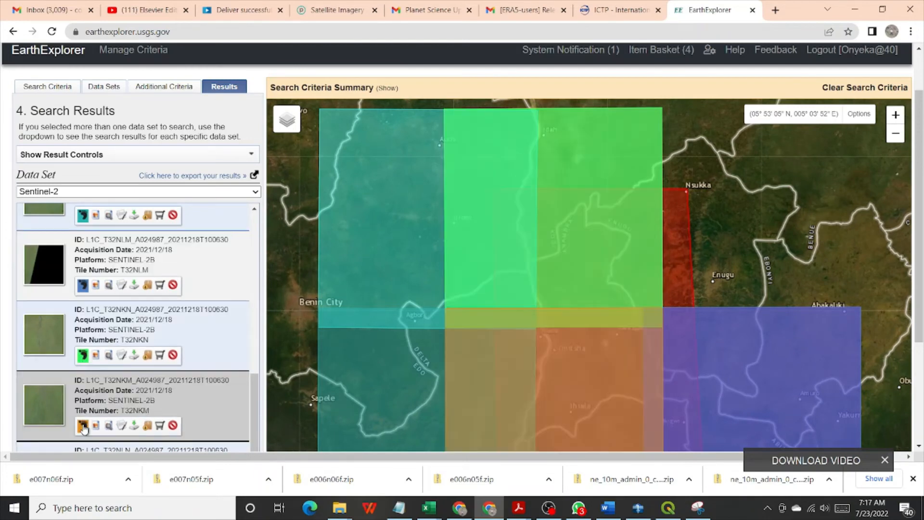
pyautogui.scroll(-1, 96, 417)
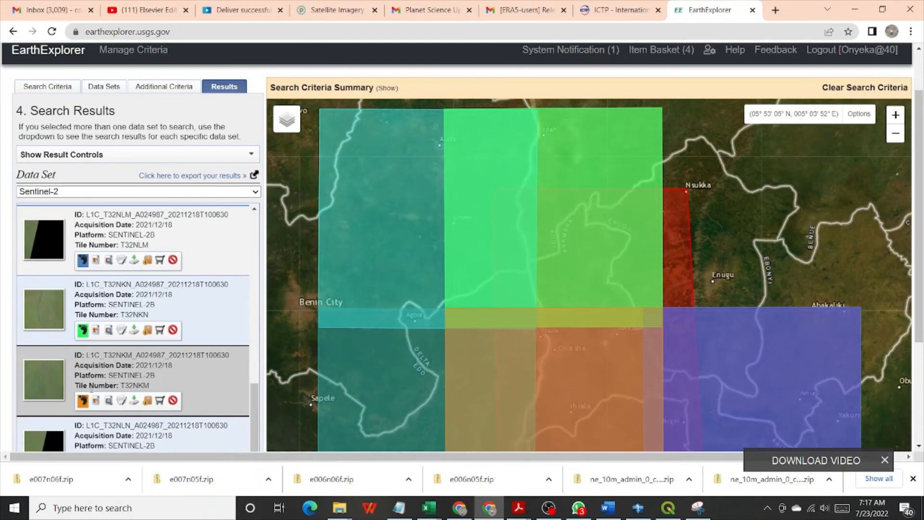
pyautogui.scroll(-2, 96, 401)
pyautogui.click(82, 351)
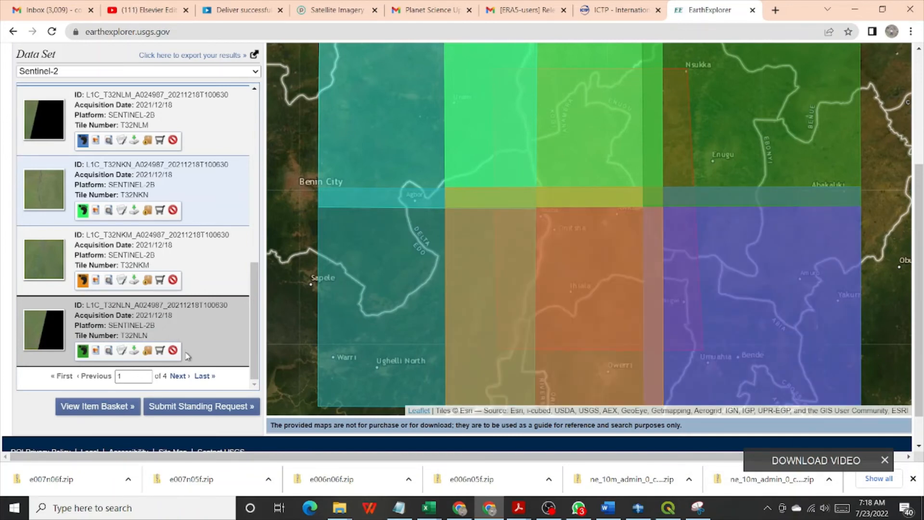
# Review the search results of the IFSAR Alaska, SRTM 1 Arc-Second Global and SRTM Water Body Data data sets in turn
pyautogui.scroll(1, 233, 193)
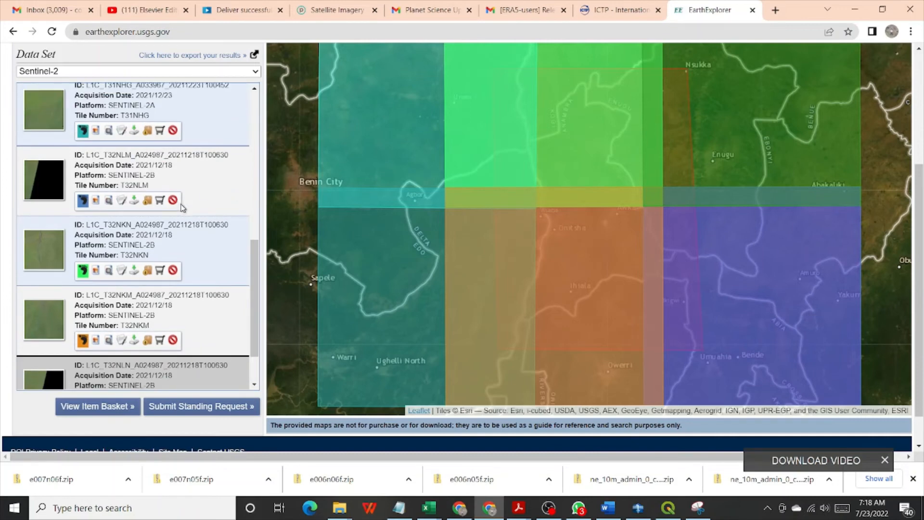
pyautogui.scroll(5, 204, 161)
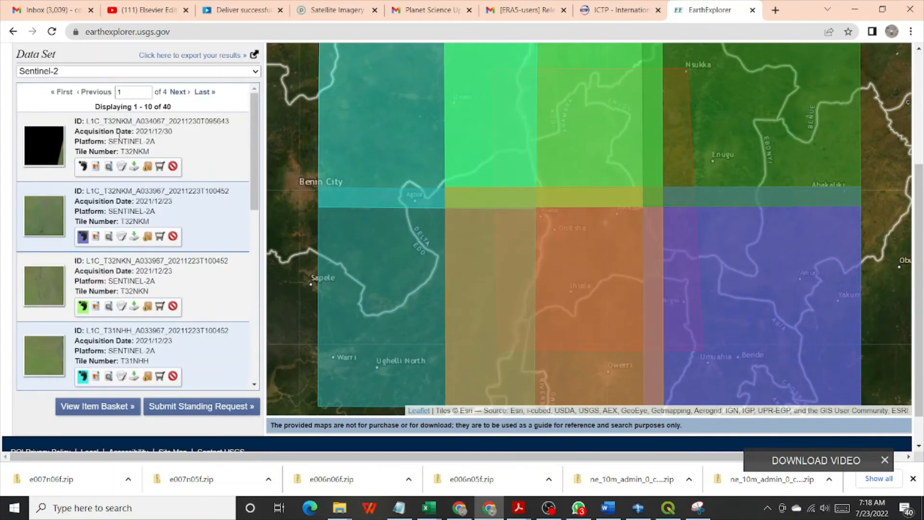
pyautogui.click(245, 73)
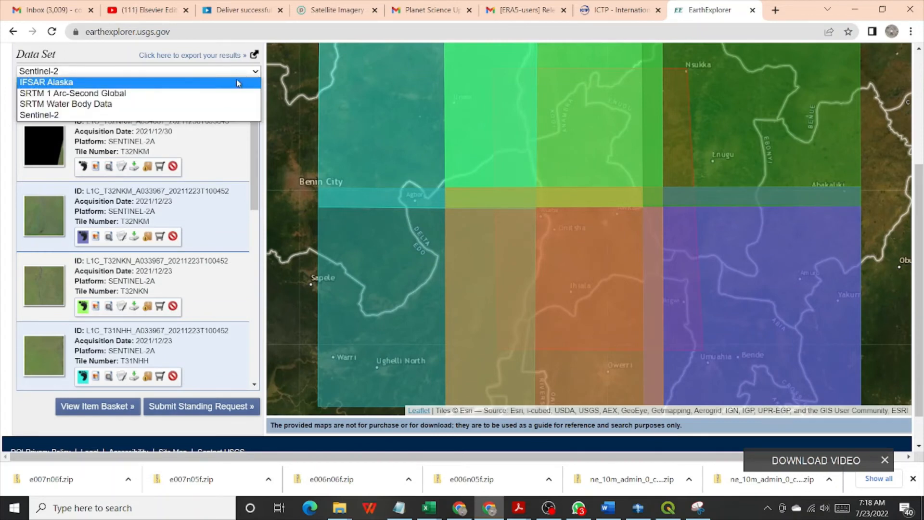
pyautogui.click(68, 83)
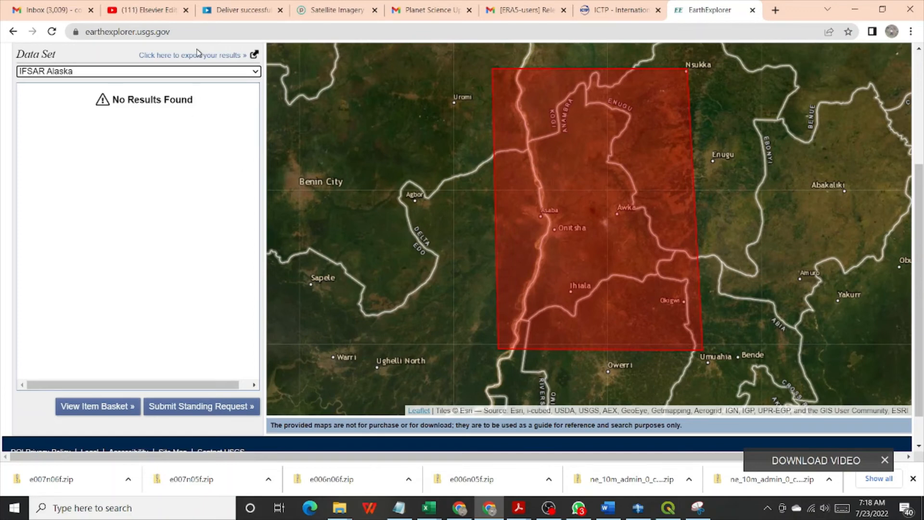
pyautogui.click(255, 72)
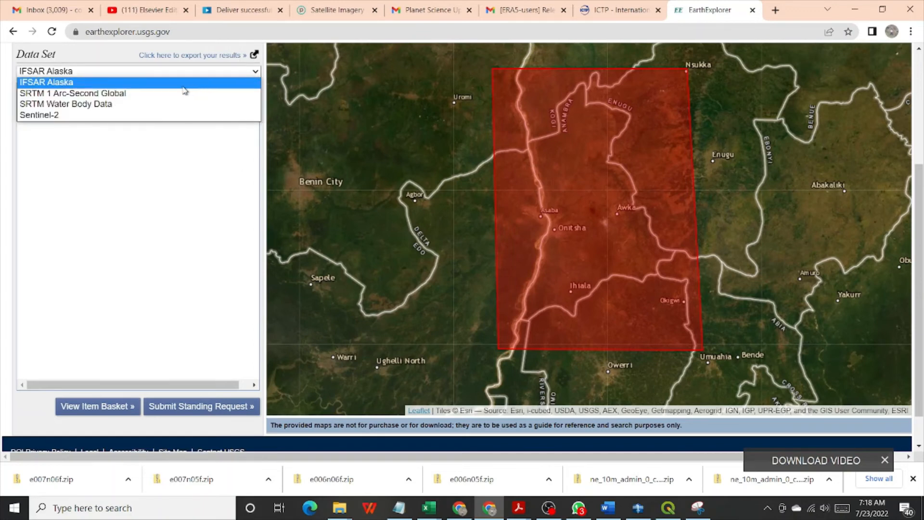
pyautogui.click(140, 93)
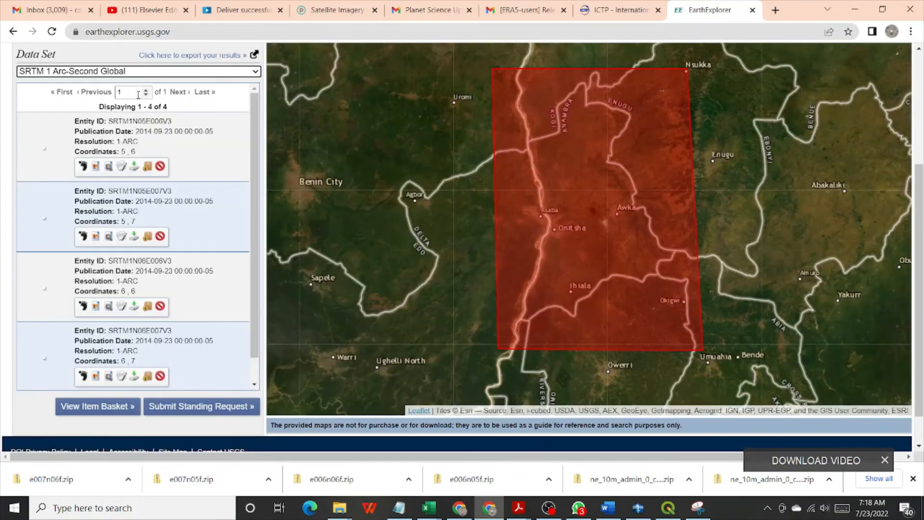
pyautogui.click(250, 71)
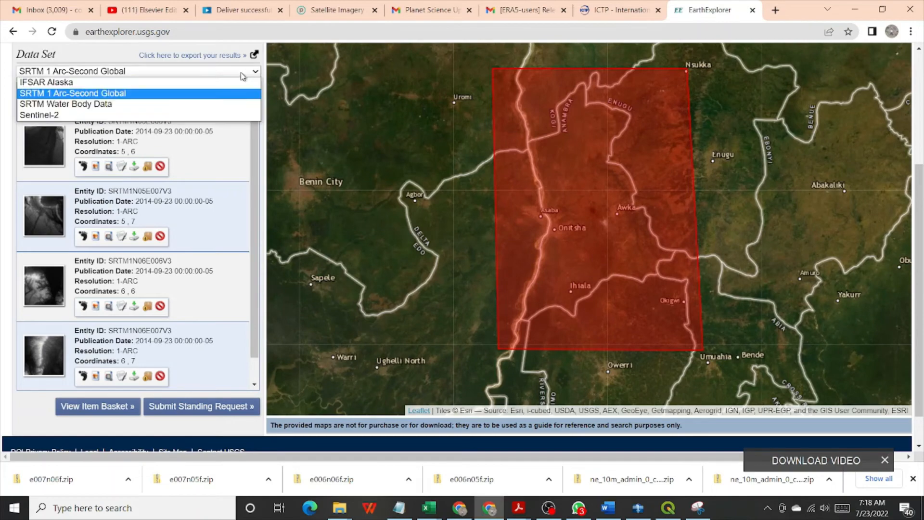
pyautogui.click(106, 105)
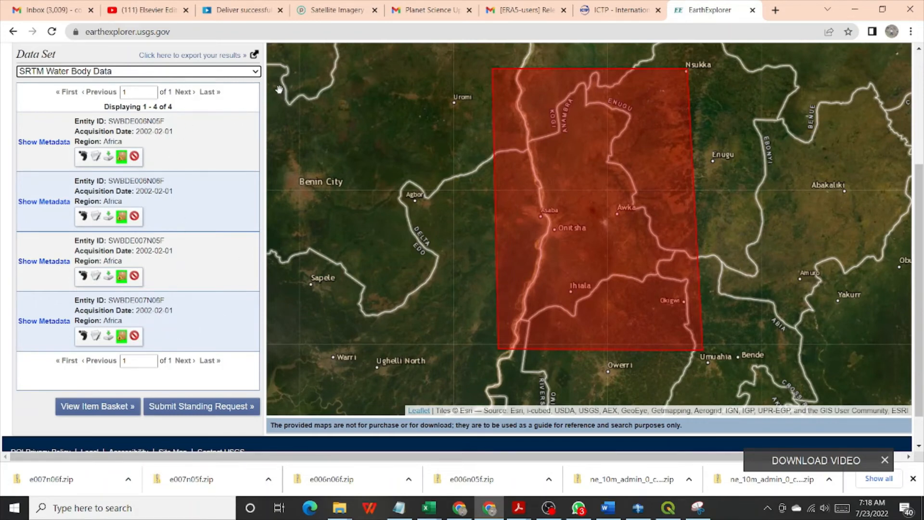
# Switch the results back to SRTM 1 Arc-Second Global and show the footprints of all four elevation tiles on the map
pyautogui.click(255, 72)
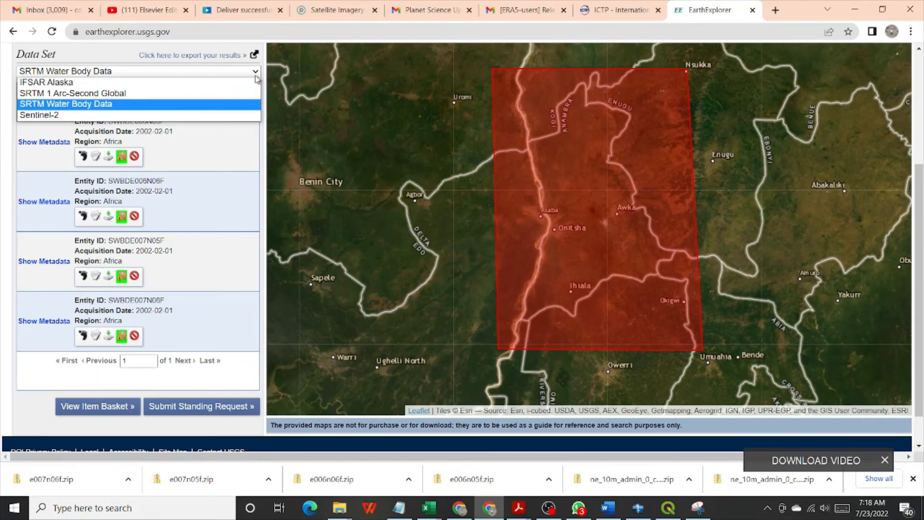
pyautogui.click(124, 96)
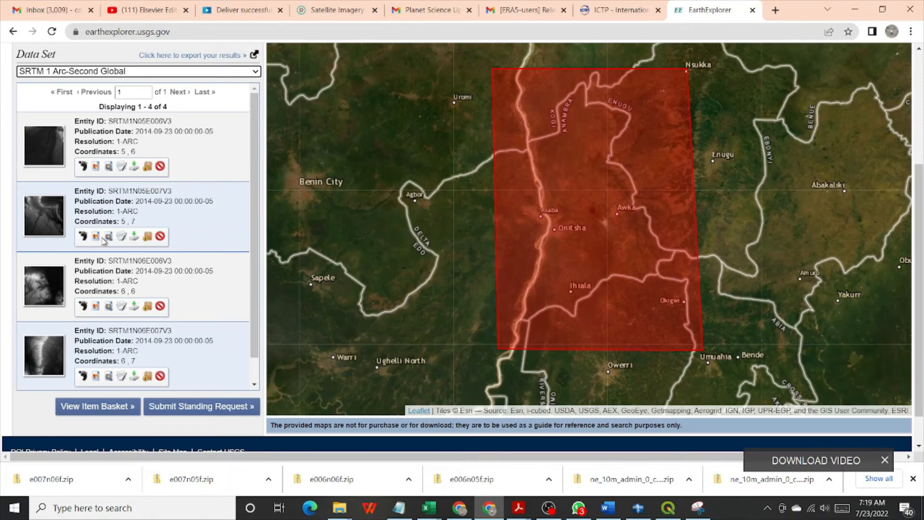
pyautogui.click(83, 167)
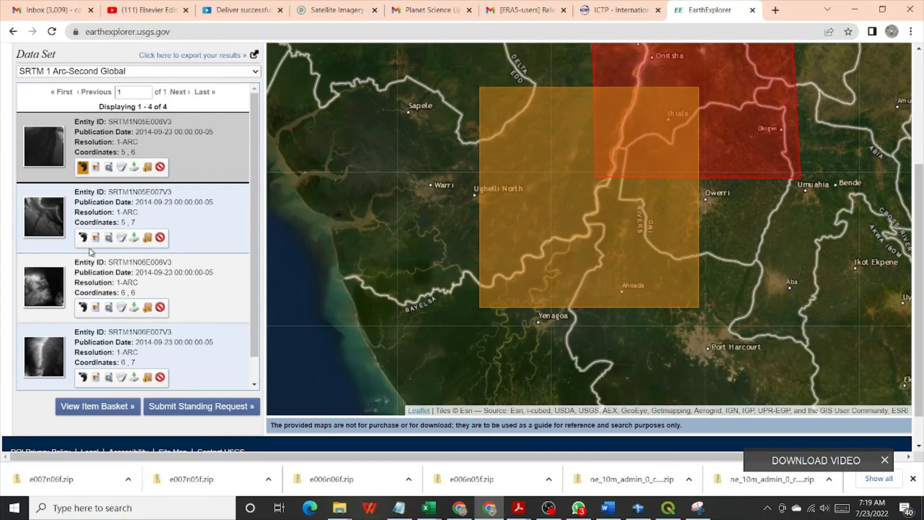
pyautogui.click(83, 237)
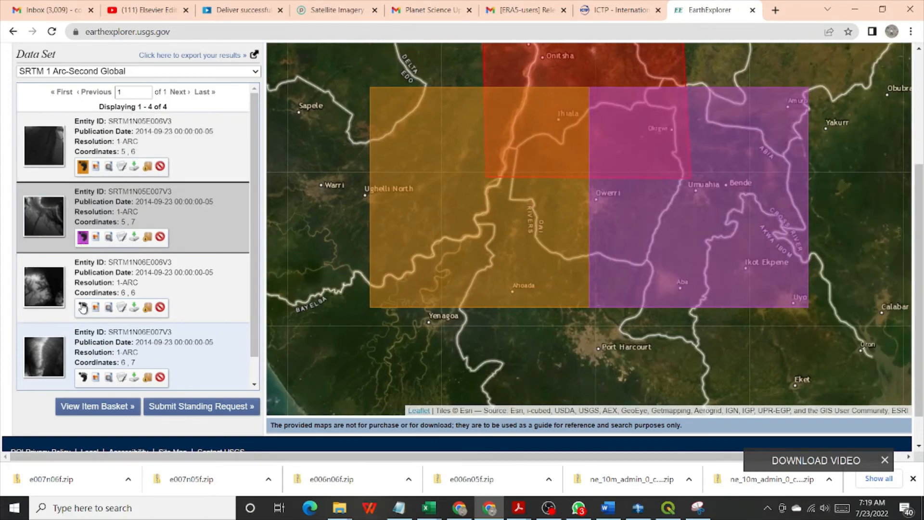
pyautogui.click(83, 307)
pyautogui.click(85, 380)
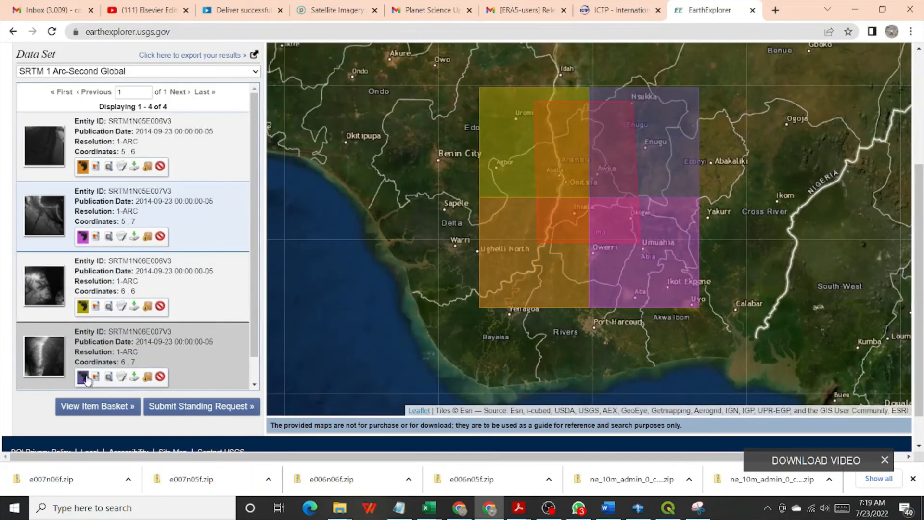
# Overlay the browse image of elevation tile SRTM1N05E006V3 on the map and hide its footprint
pyautogui.click(98, 167)
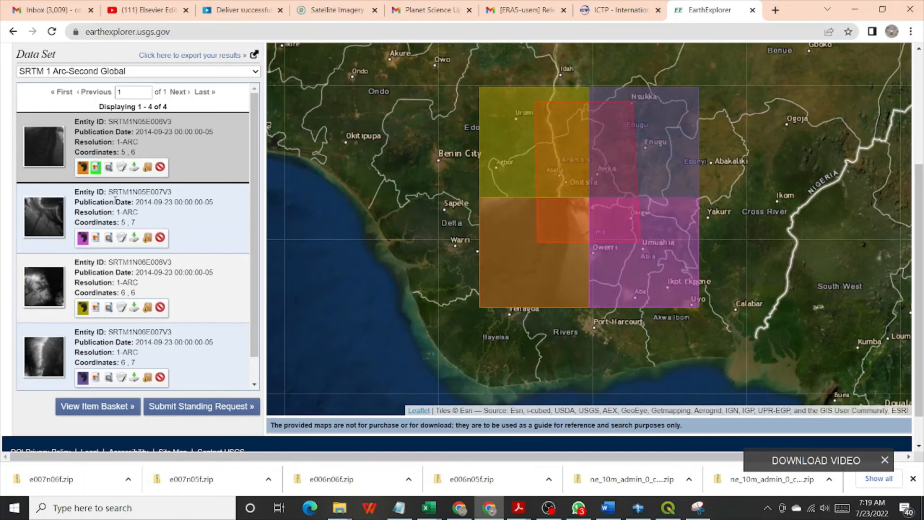
pyautogui.click(83, 167)
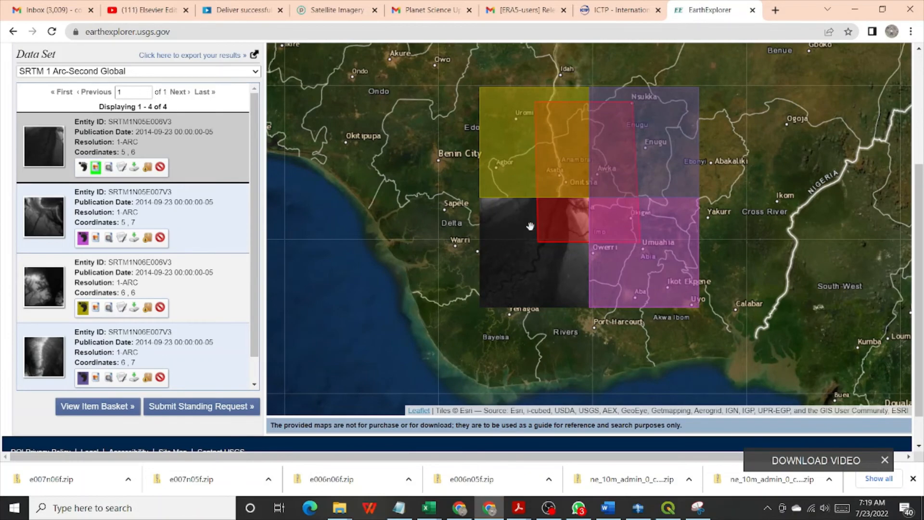
# Overlay the browse images of elevation tiles SRTM1N05E007V3, SRTM1N06E006V3 and SRTM1N06E007V3 on the map and hide their footprints
pyautogui.scroll(3, 551, 258)
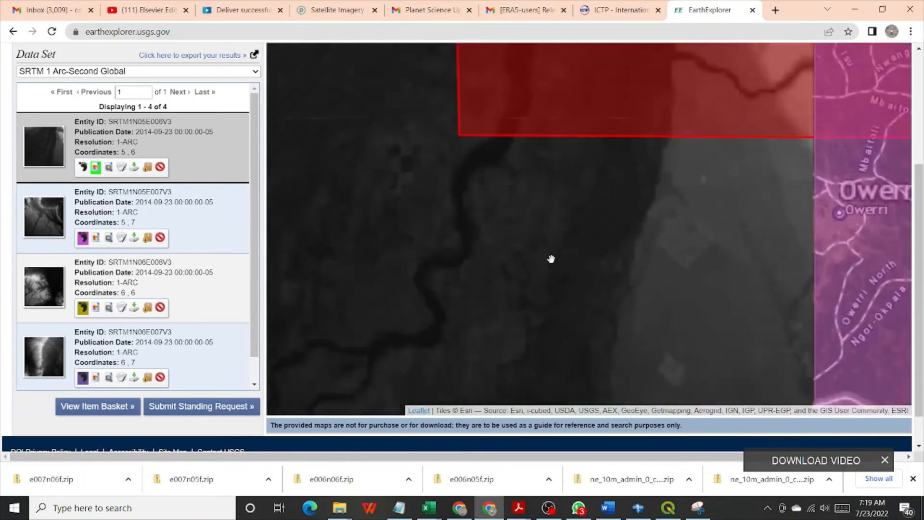
pyautogui.scroll(-2, 457, 250)
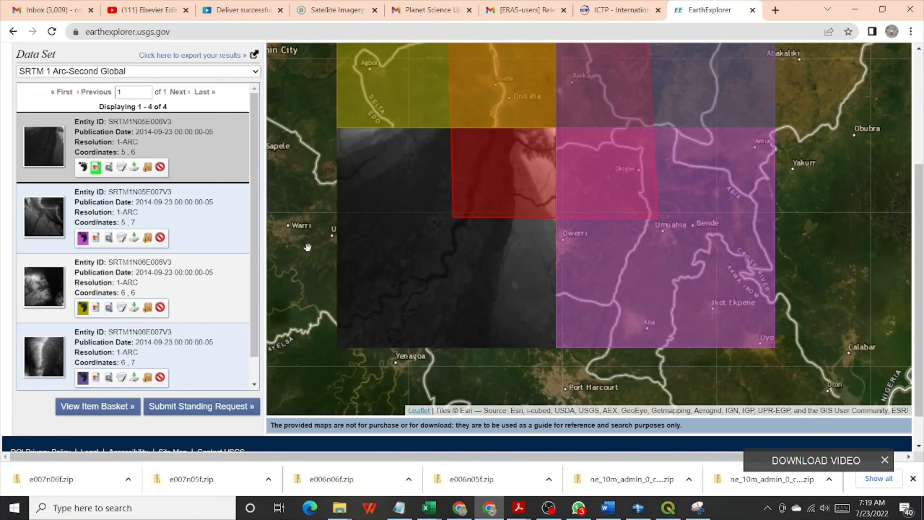
pyautogui.click(84, 237)
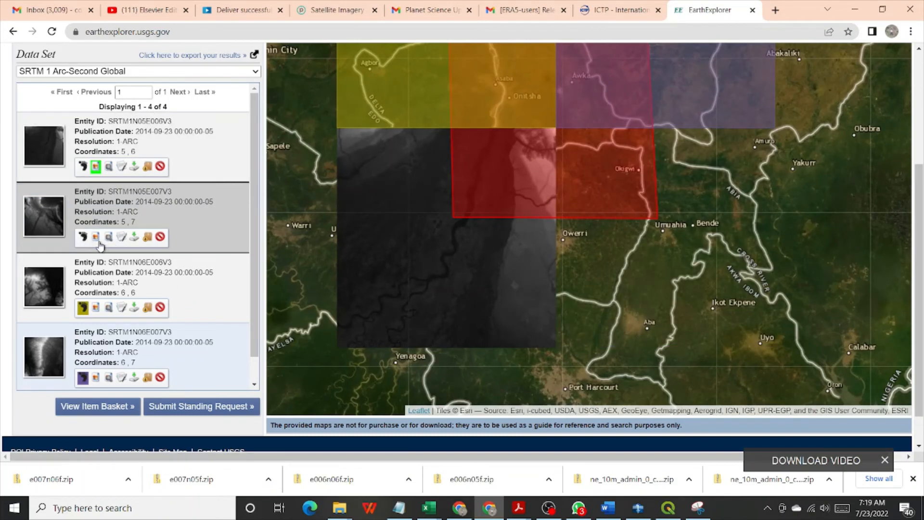
pyautogui.click(96, 236)
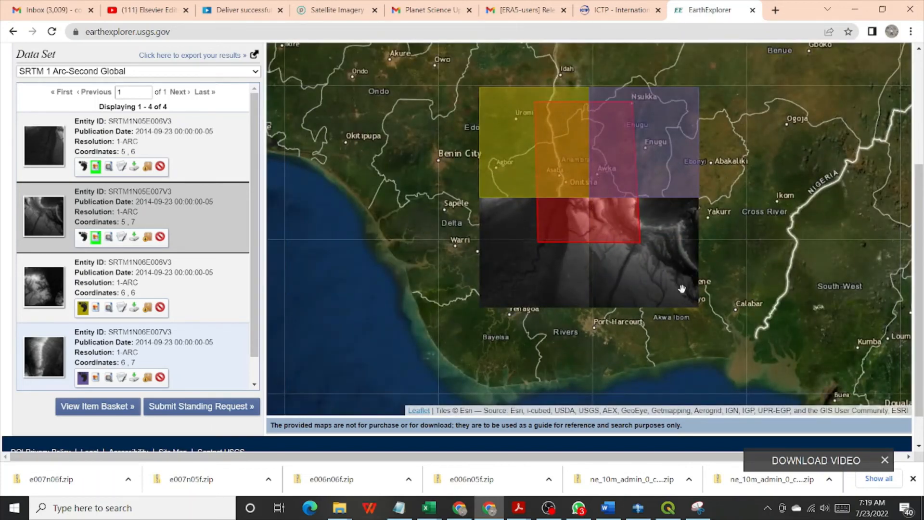
pyautogui.click(96, 307)
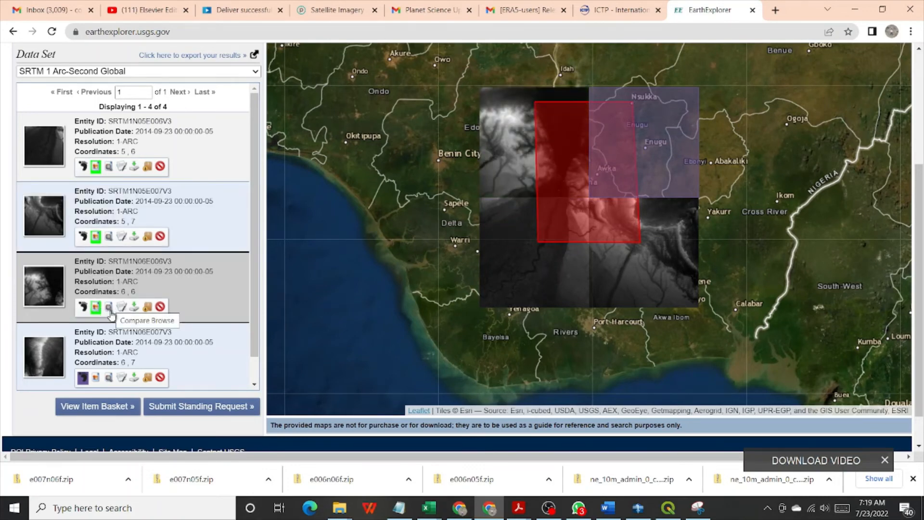
pyautogui.click(96, 377)
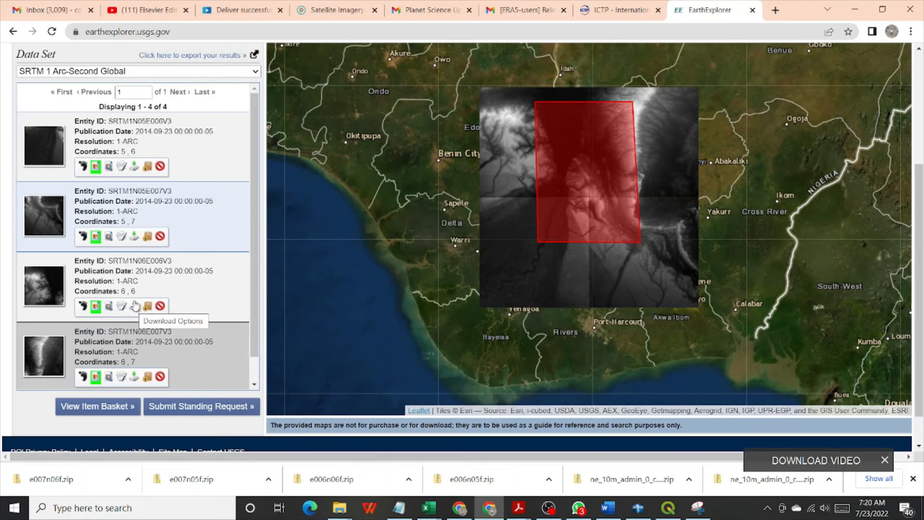
# Download elevation tiles SRTM1N05E006V3 and SRTM1N05E007V3 in GeoTIFF 1 Arc-second format
pyautogui.click(134, 166)
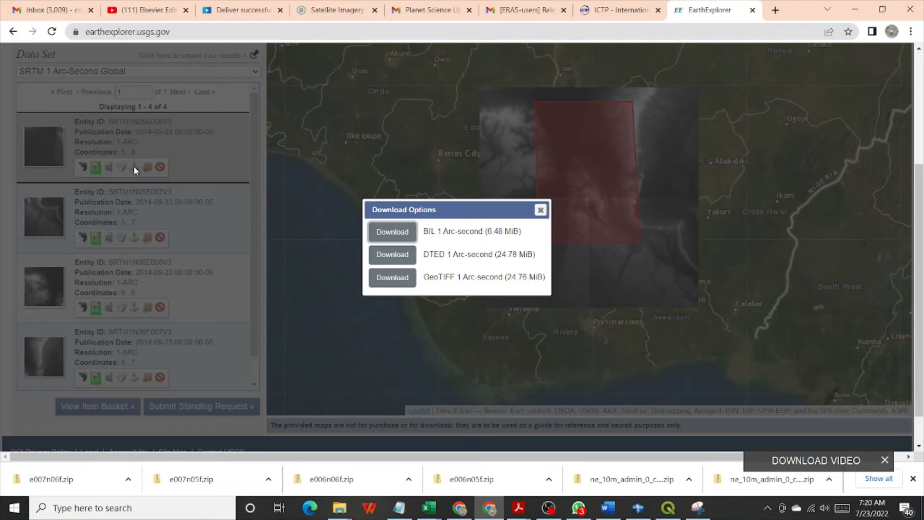
pyautogui.click(392, 278)
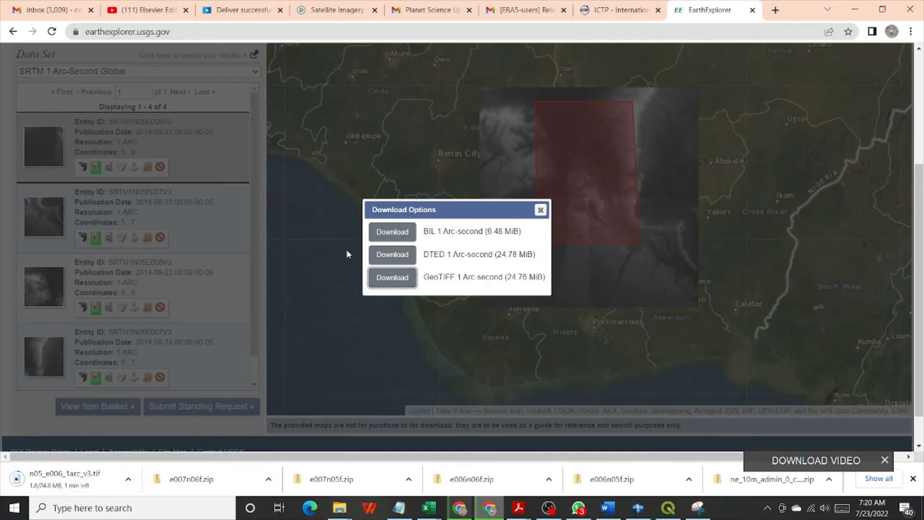
pyautogui.click(541, 210)
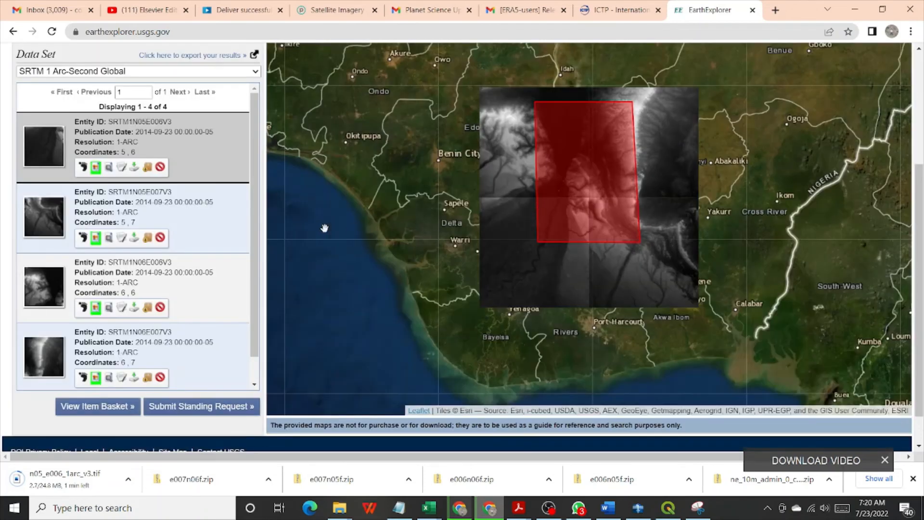
pyautogui.click(134, 237)
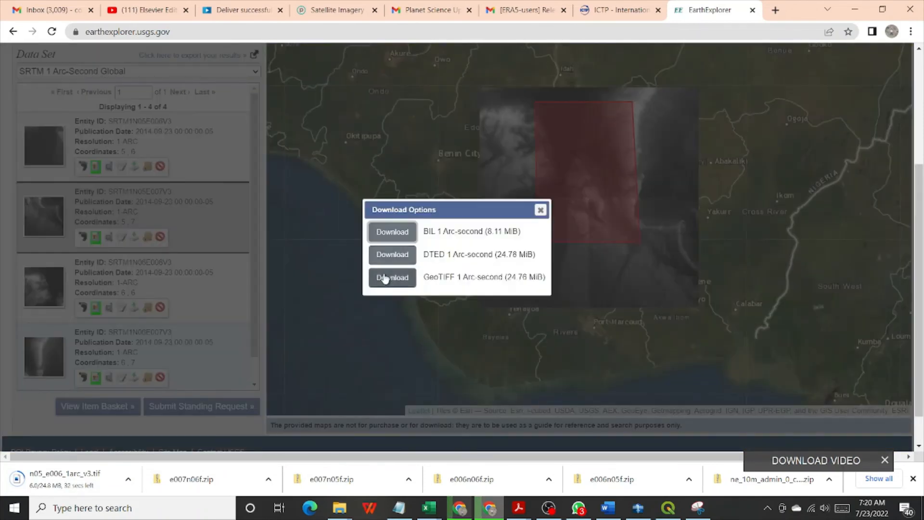
pyautogui.click(385, 279)
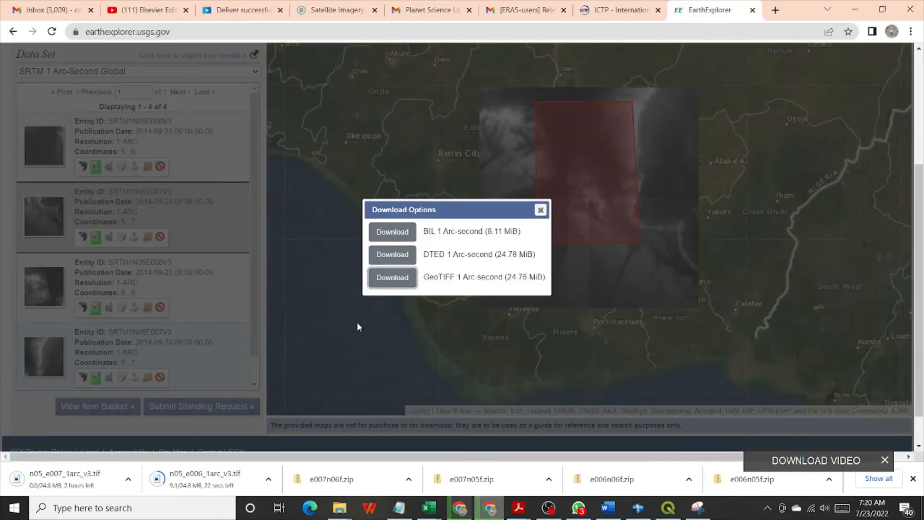
pyautogui.click(540, 210)
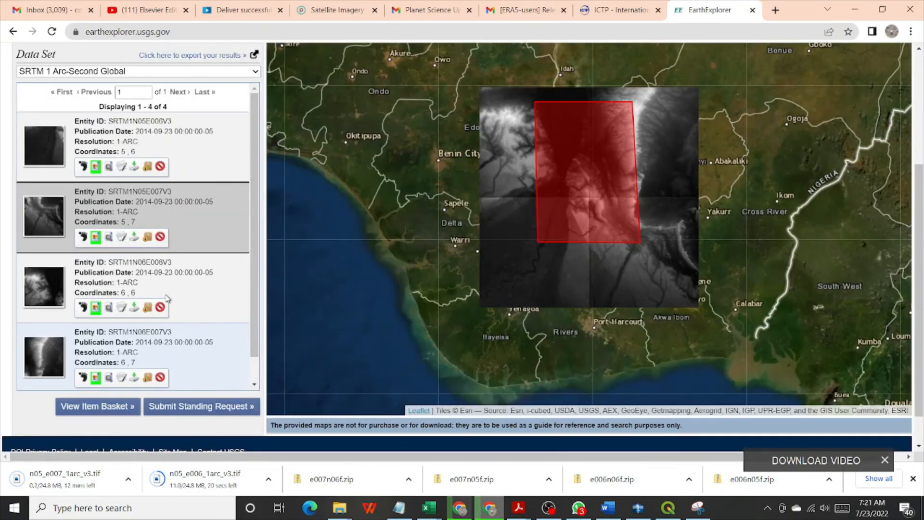
# Download elevation tiles SRTM1N06E006V3 and SRTM1N06E007V3 in GeoTIFF 1 Arc-second format
pyautogui.click(141, 311)
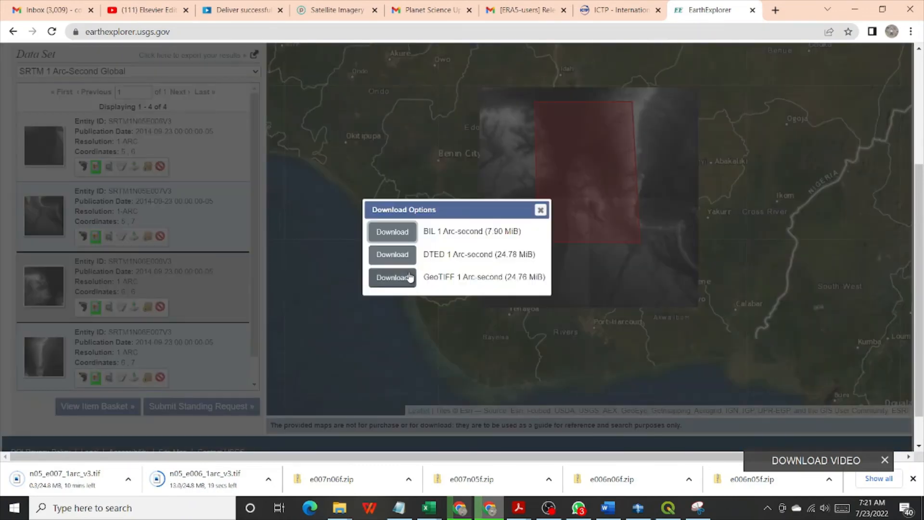
pyautogui.click(392, 279)
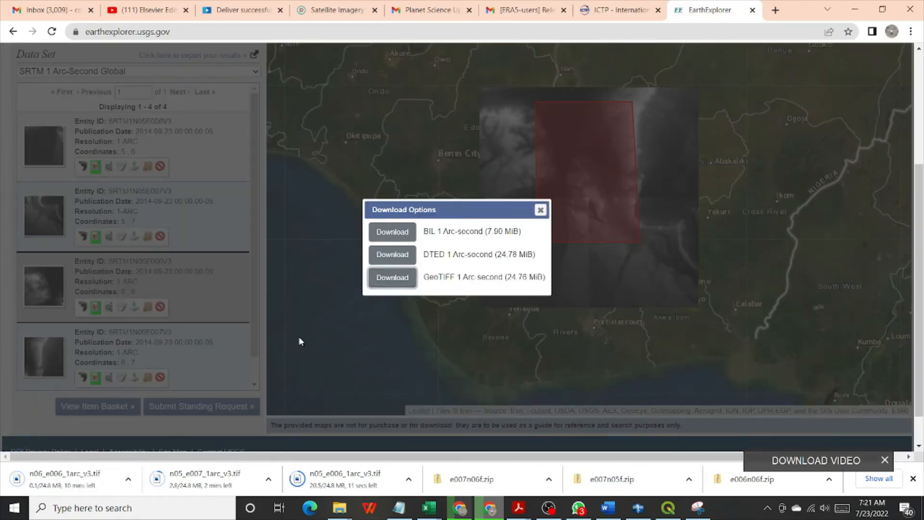
pyautogui.click(541, 210)
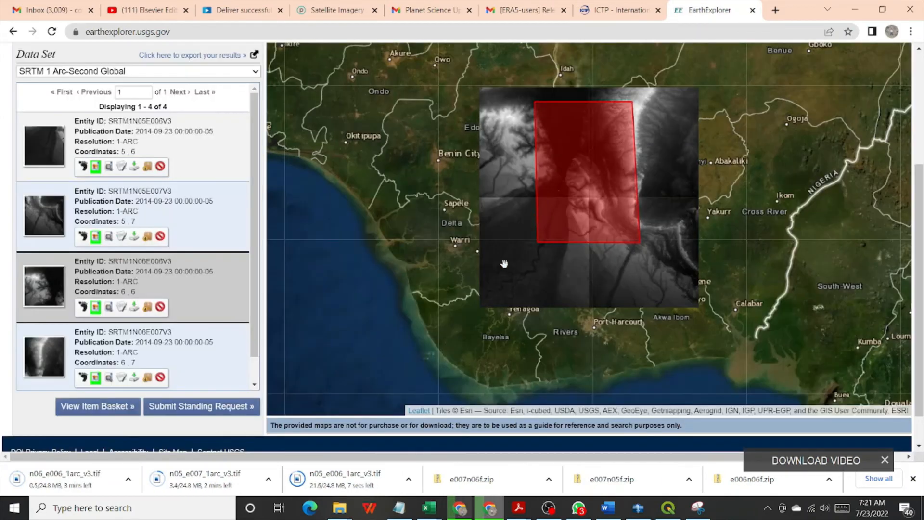
pyautogui.click(136, 377)
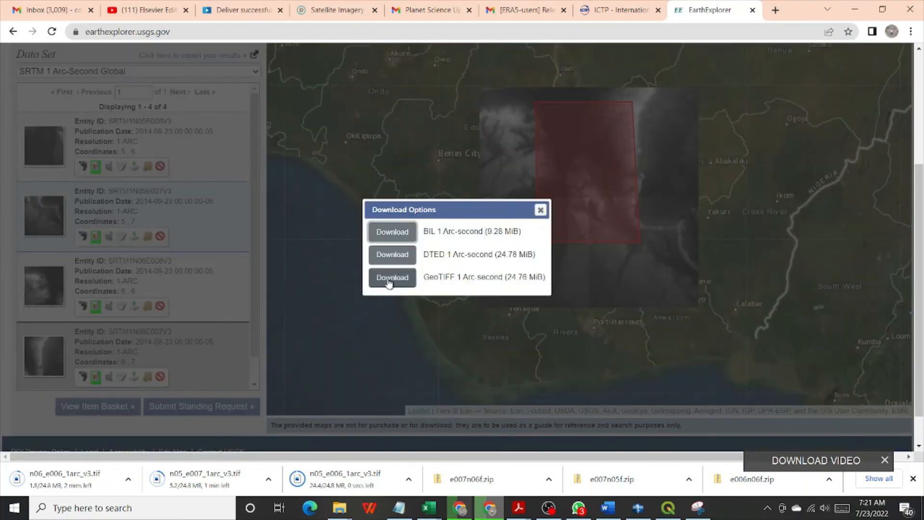
pyautogui.click(388, 281)
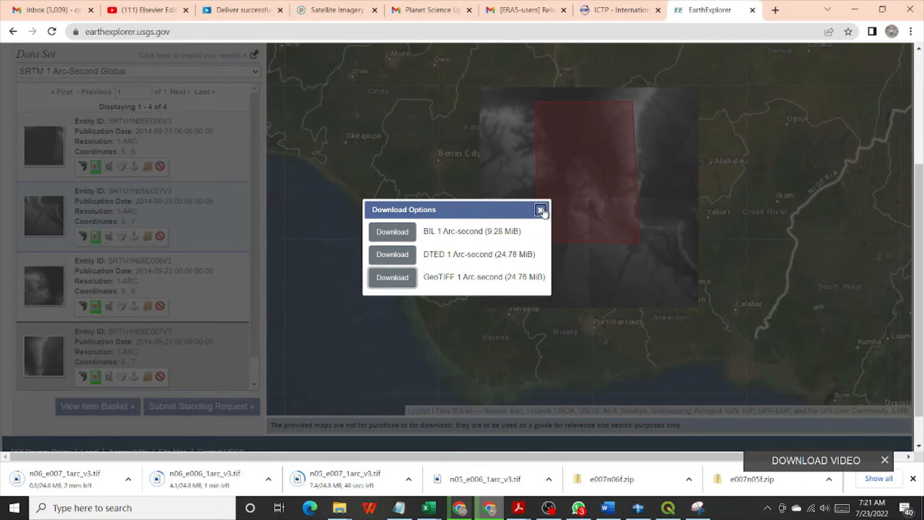
pyautogui.click(540, 210)
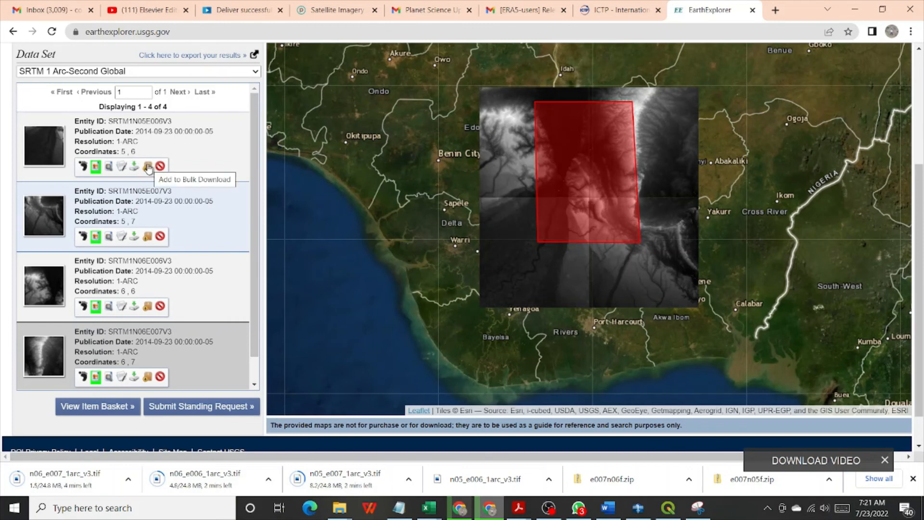
# Add elevation tile SRTM1N05E006V3 to the bulk download and check the item basket counter
pyautogui.click(148, 167)
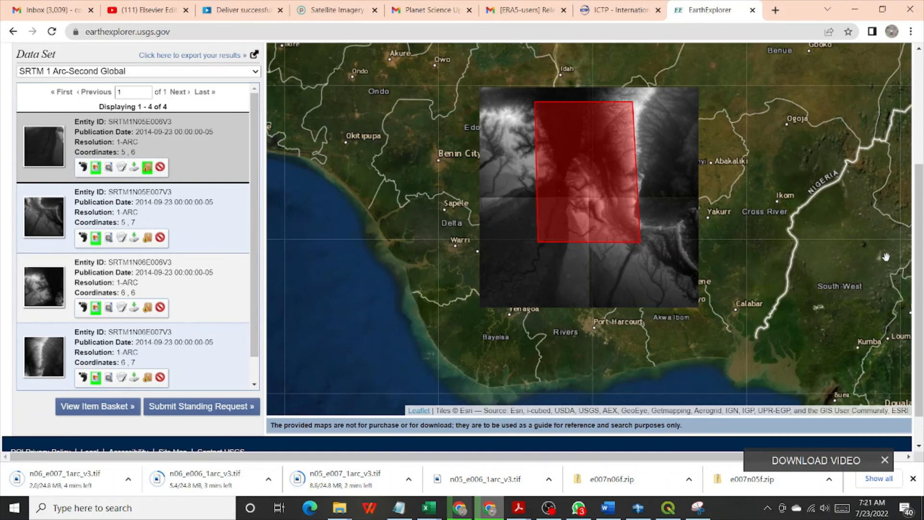
pyautogui.scroll(1, 886, 257)
pyautogui.scroll(1, 918, 260)
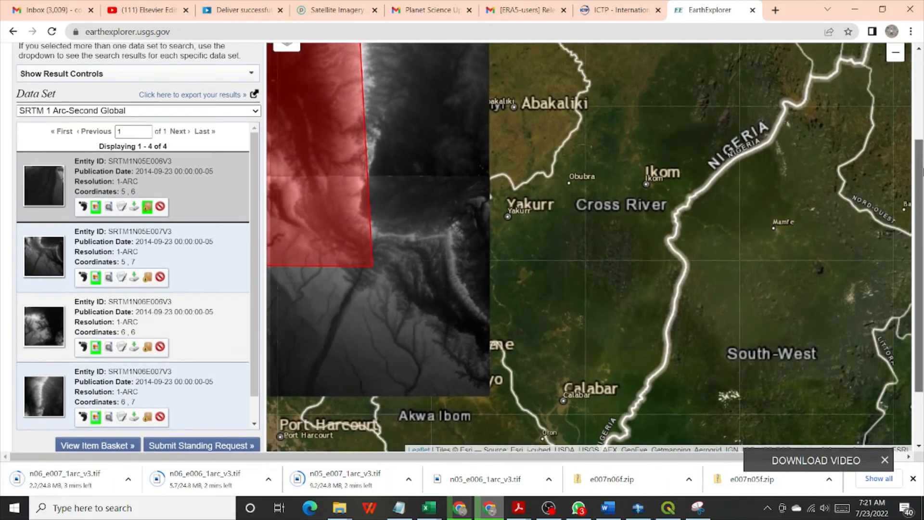
pyautogui.scroll(3, 918, 260)
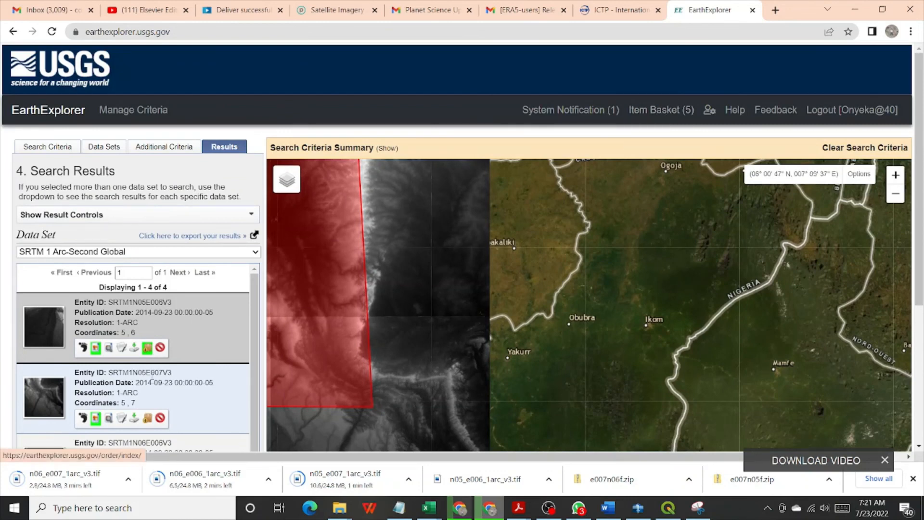
pyautogui.scroll(-1, 151, 398)
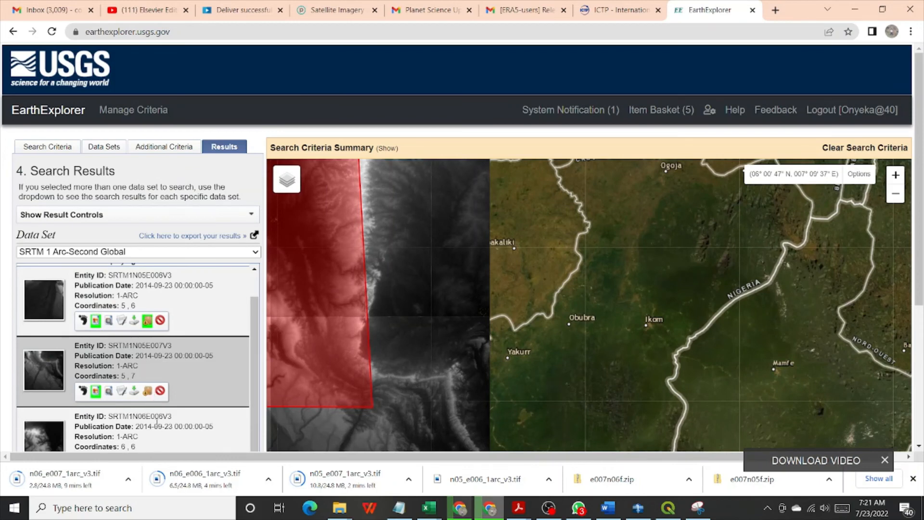
# Add elevation tiles SRTM1N05E007V3, SRTM1N06E006V3 and SRTM1N06E007V3 to the bulk download
pyautogui.click(148, 391)
pyautogui.click(148, 391)
pyautogui.click(149, 392)
pyautogui.click(149, 392)
pyautogui.scroll(-3, 150, 394)
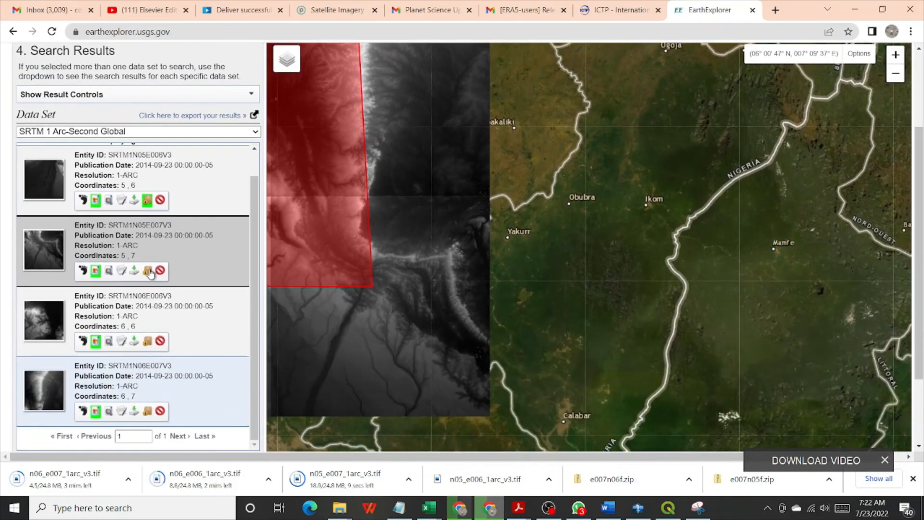
pyautogui.click(149, 271)
pyautogui.click(149, 342)
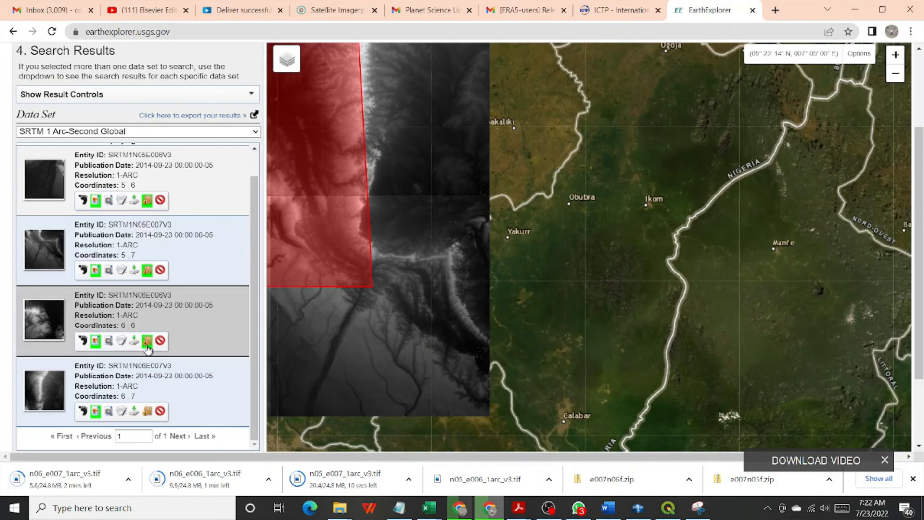
pyautogui.click(148, 411)
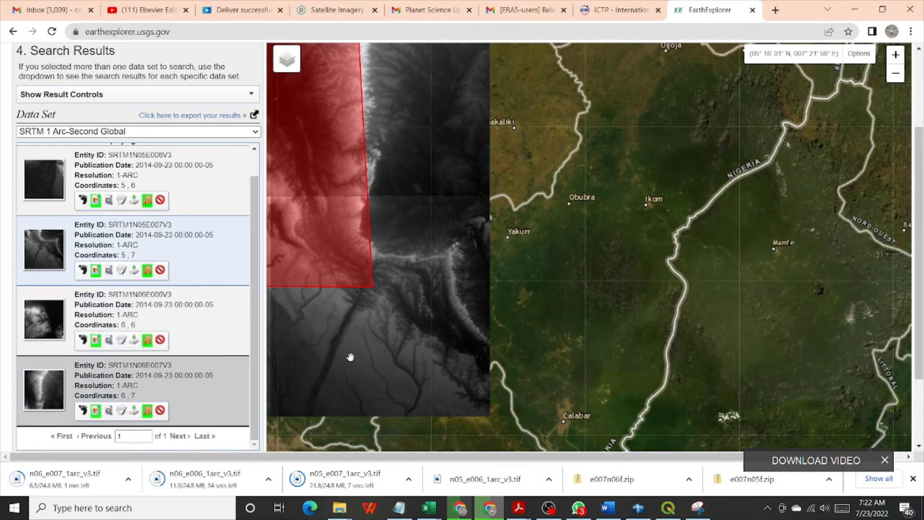
# Remove the browse overlays of elevation tiles SRTM1N06E006V3, SRTM1N05E007V3 and SRTM1N05E006V3 from the map
pyautogui.scroll(2, 363, 341)
pyautogui.scroll(-3, 368, 342)
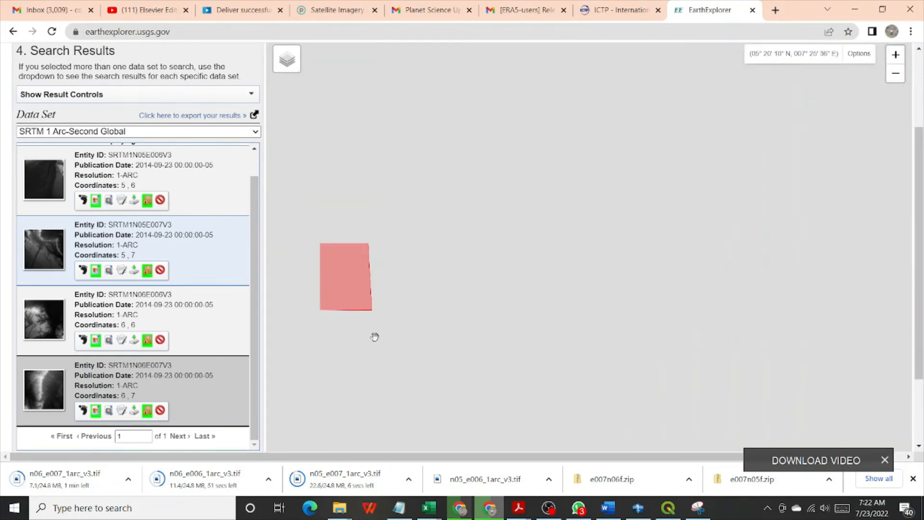
pyautogui.scroll(3, 923, 131)
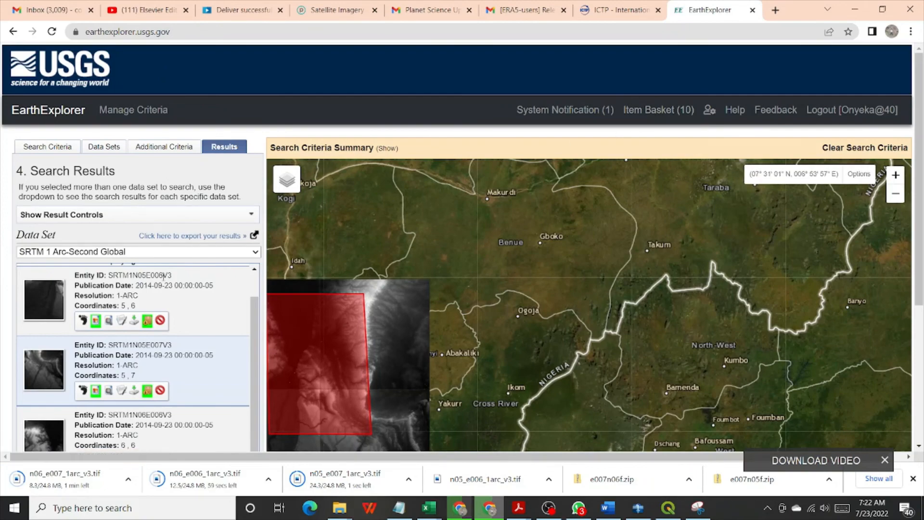
pyautogui.scroll(-1, 212, 285)
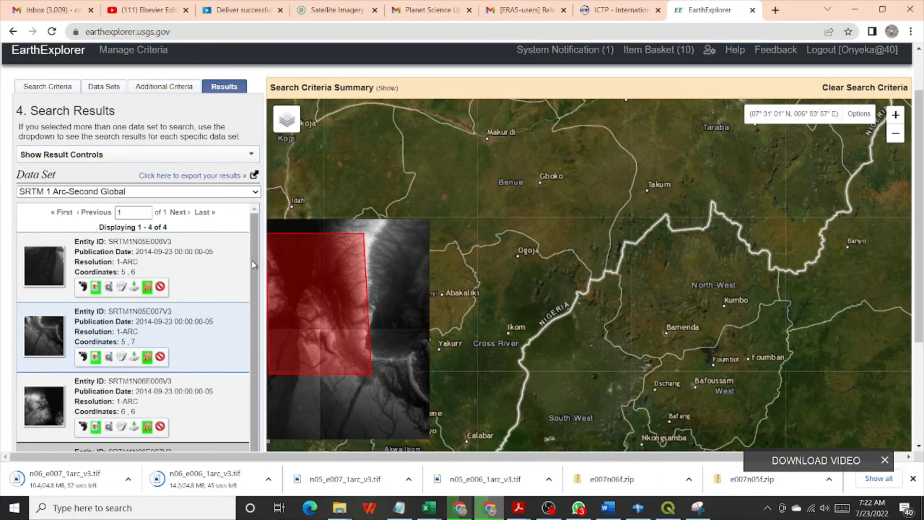
pyautogui.scroll(-1, 251, 284)
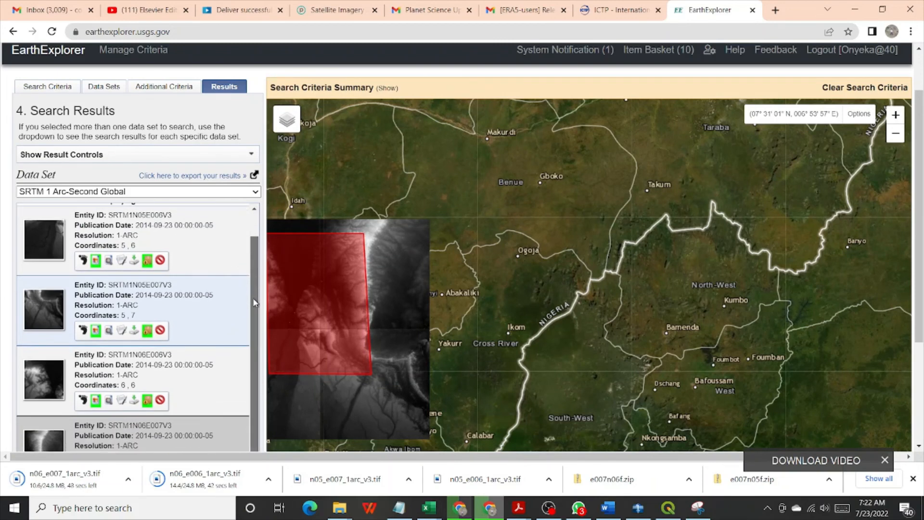
pyautogui.click(95, 400)
pyautogui.click(95, 332)
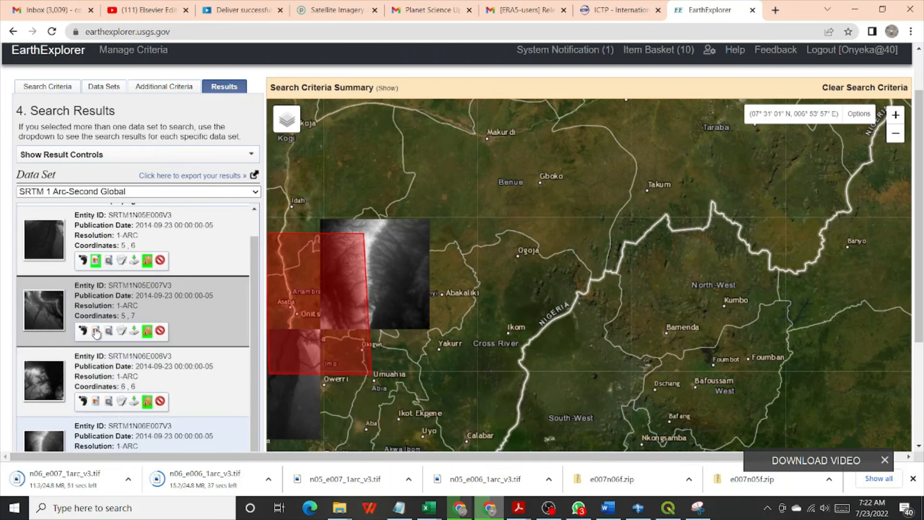
pyautogui.click(96, 262)
pyautogui.scroll(1, 115, 286)
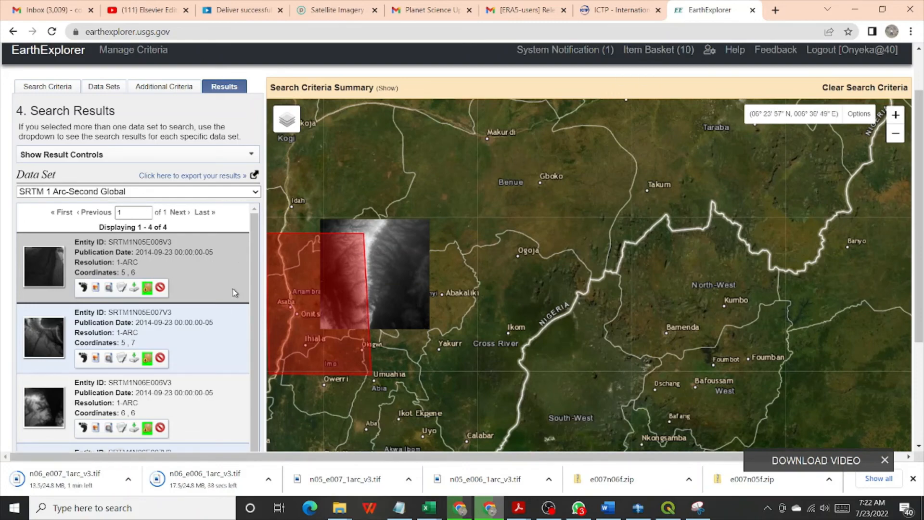
# Open the item basket to show the bulk download order for the collected scenes
pyautogui.scroll(-3, 238, 291)
pyautogui.scroll(-3, 233, 328)
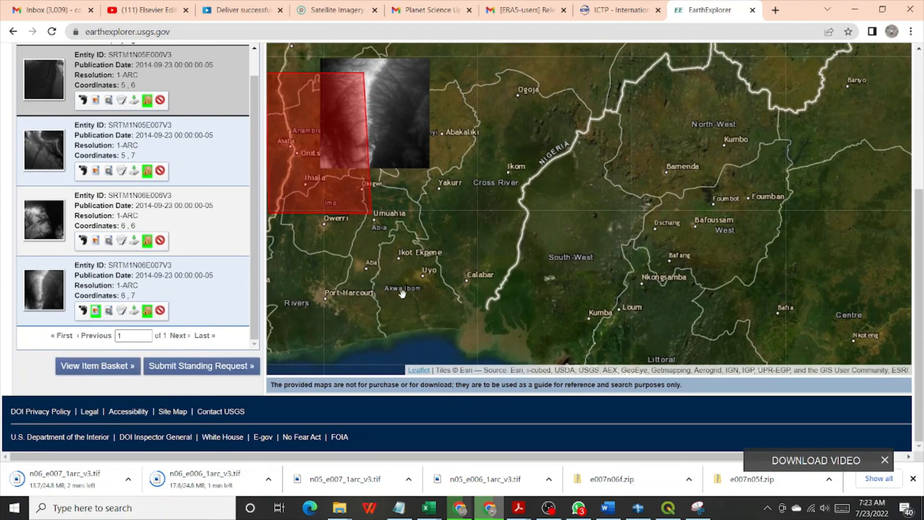
pyautogui.scroll(2, 879, 168)
pyautogui.scroll(-2, 879, 168)
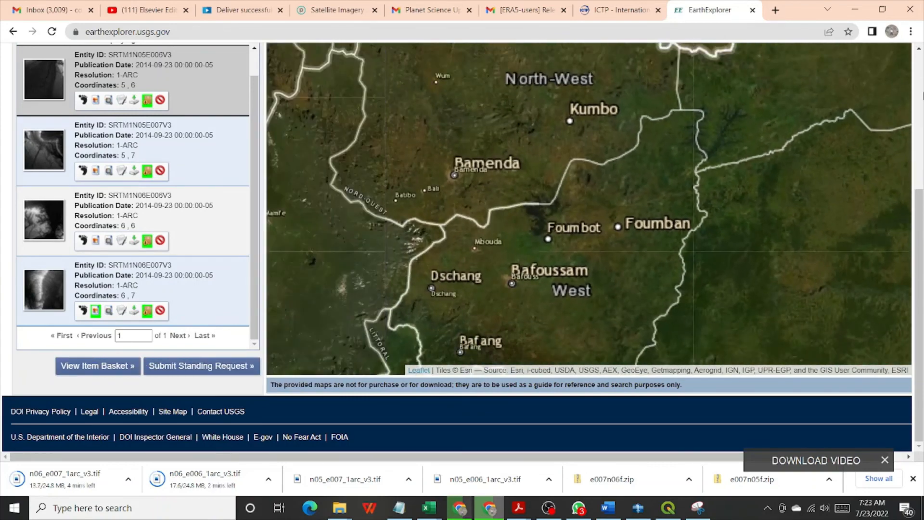
pyautogui.moveTo(919, 231); pyautogui.dragTo(919, 91)
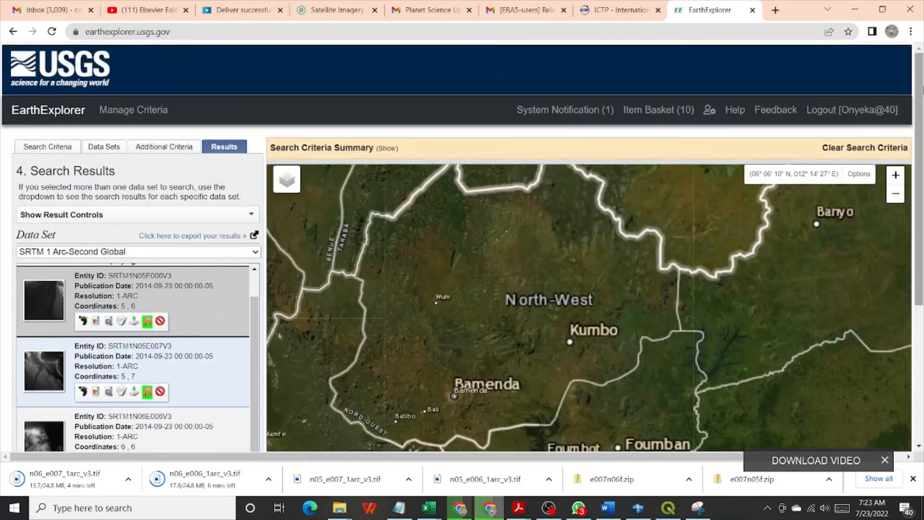
pyautogui.click(664, 112)
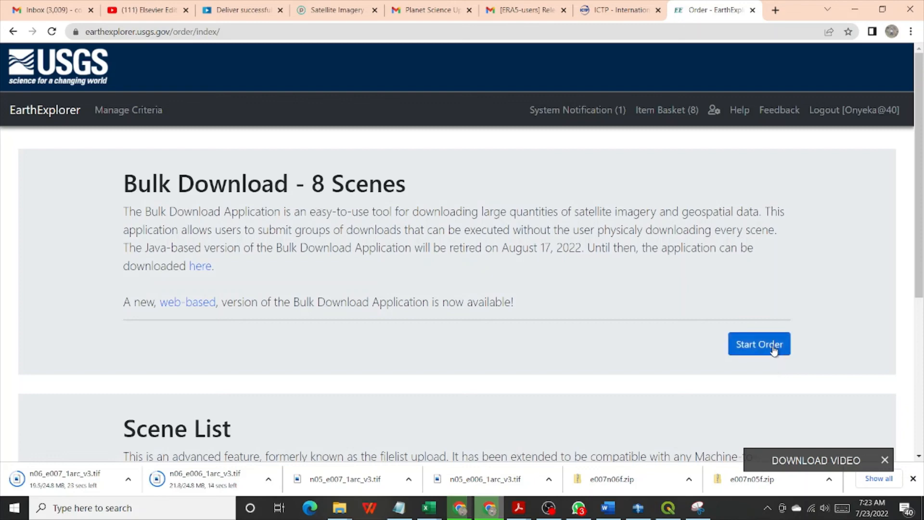
# Start the bulk download order for the basket scenes and enter a personal name as the optional order name
pyautogui.click(773, 348)
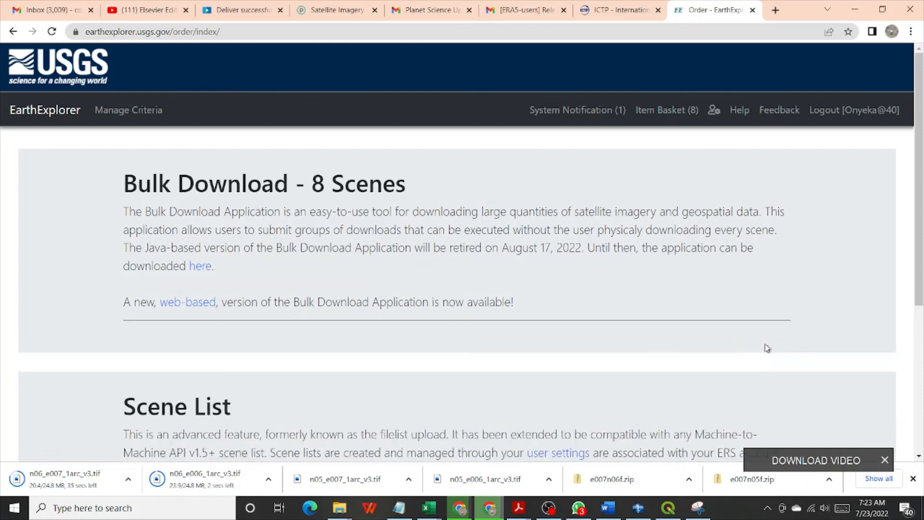
pyautogui.scroll(-2, 772, 326)
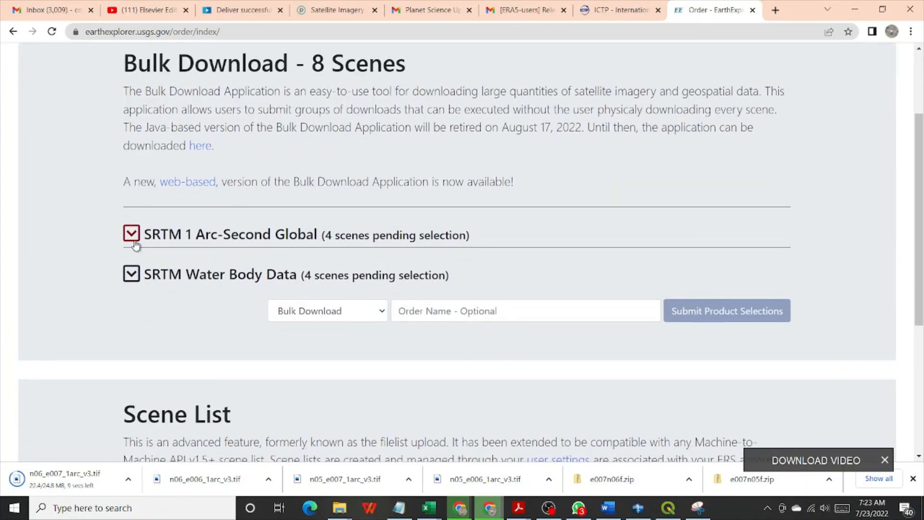
pyautogui.click(360, 317)
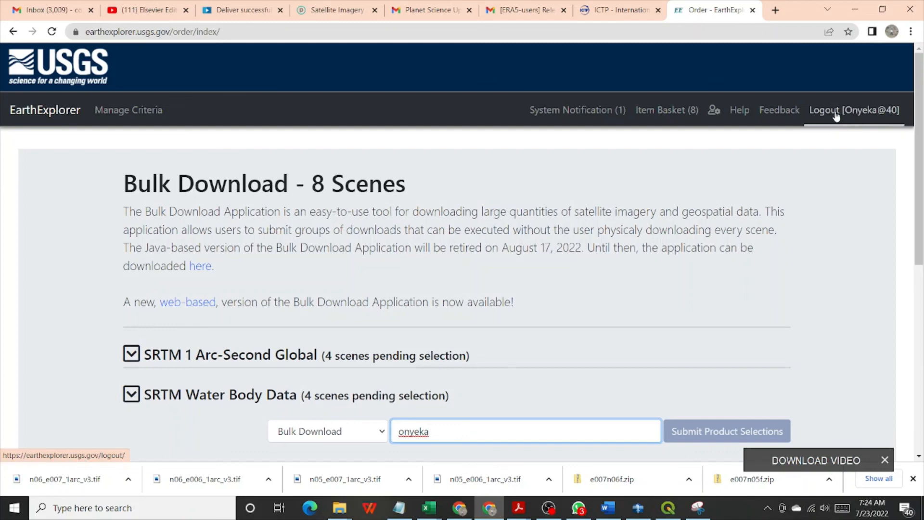
# Log out of EarthExplorer, sign in again with the saved account credentials, and reopen the item basket
pyautogui.click(836, 117)
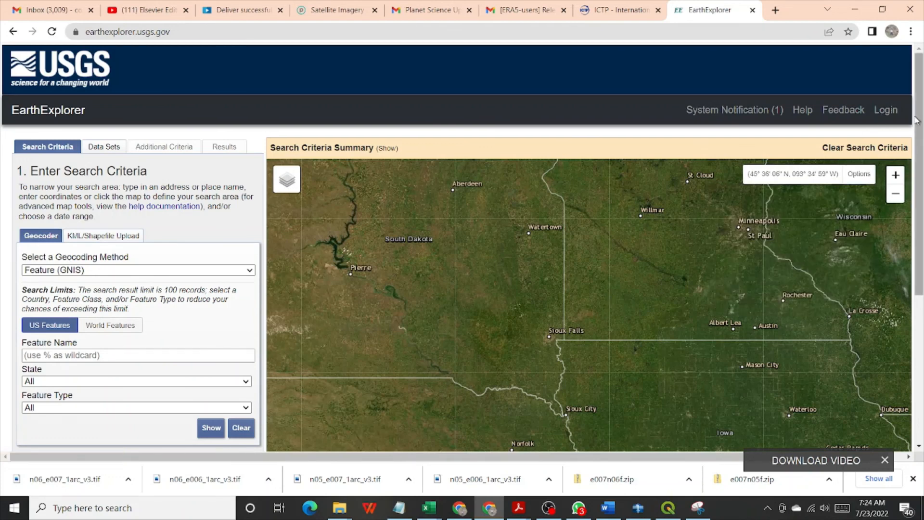
pyautogui.click(889, 112)
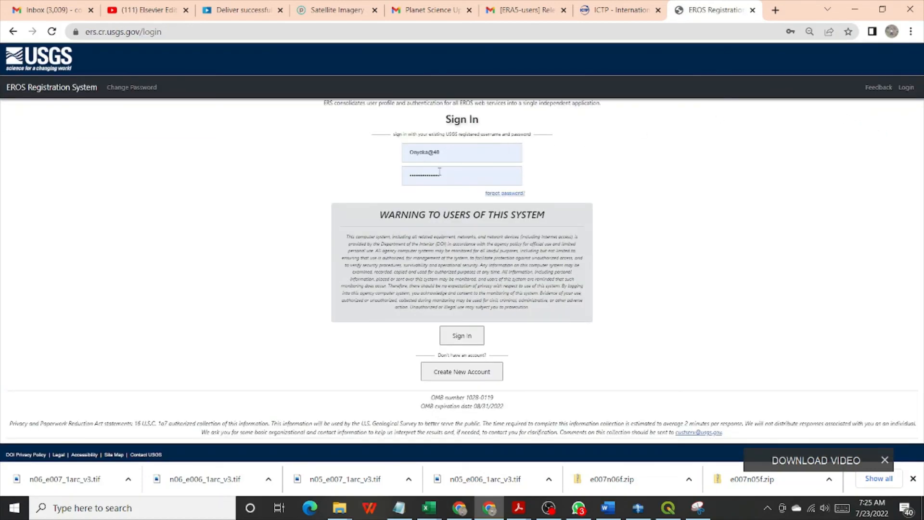
pyautogui.click(466, 336)
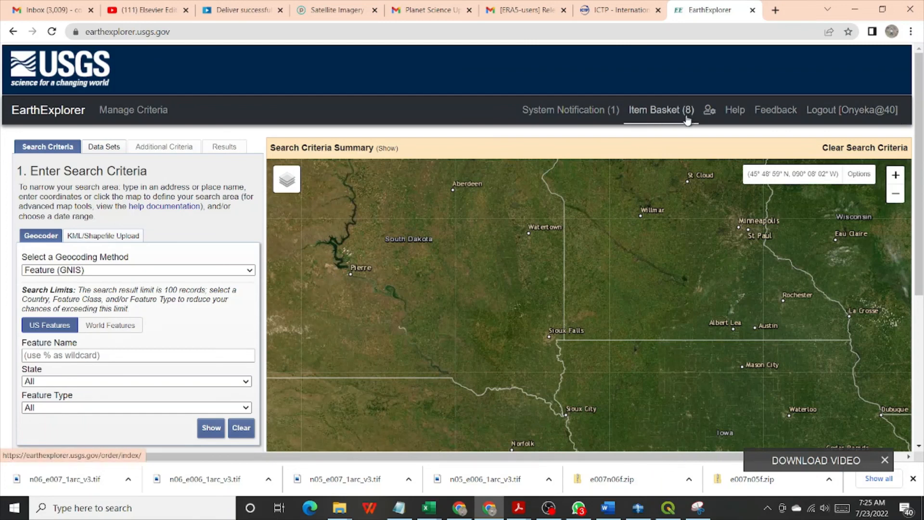
pyautogui.click(660, 111)
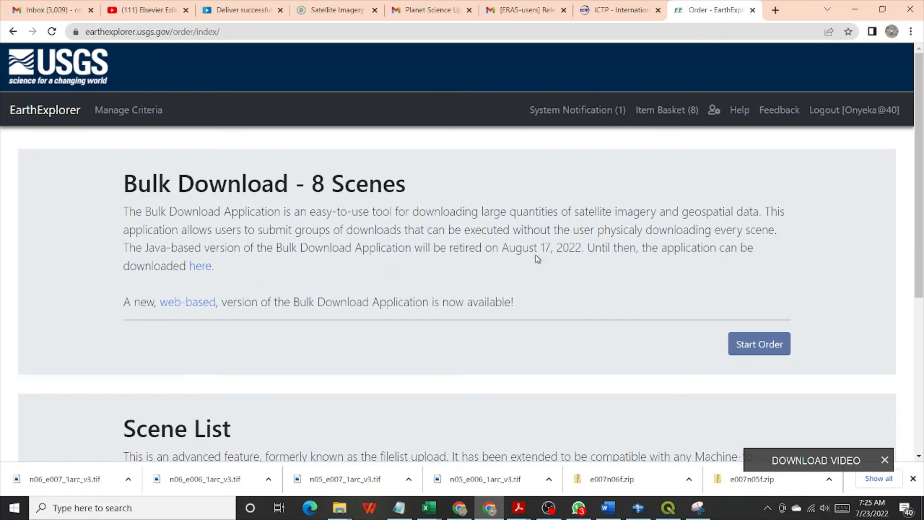
# Check the Windows 32-bit download page of the Java-based Bulk Download Application, log out there and close the page
pyautogui.moveTo(545, 250); pyautogui.dragTo(551, 249)
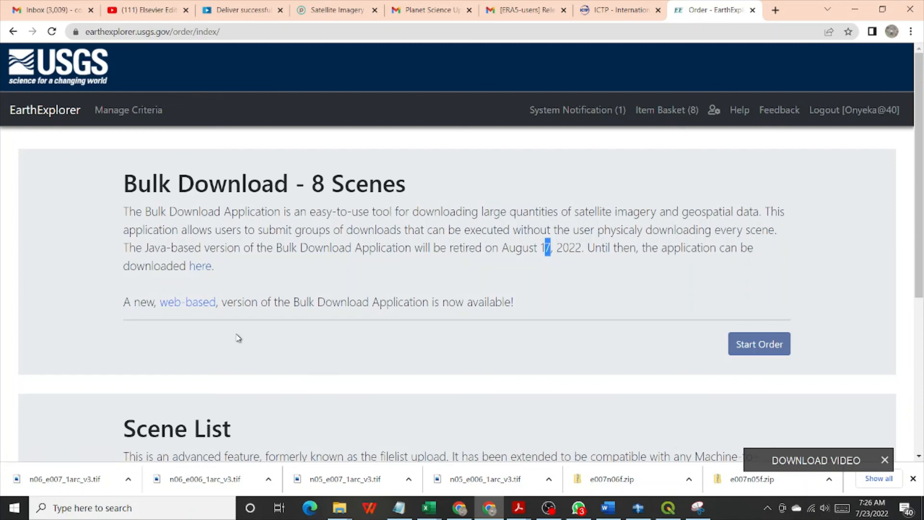
pyautogui.click(200, 267)
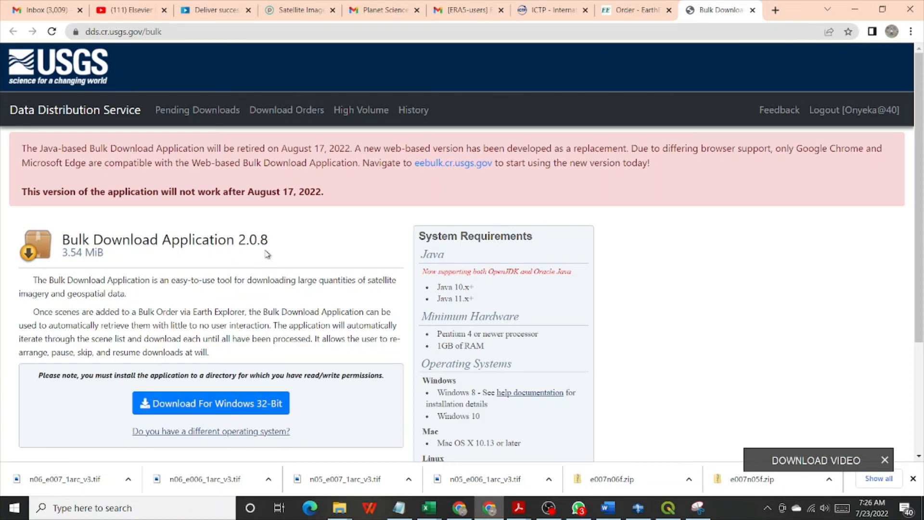
pyautogui.click(233, 413)
pyautogui.click(818, 111)
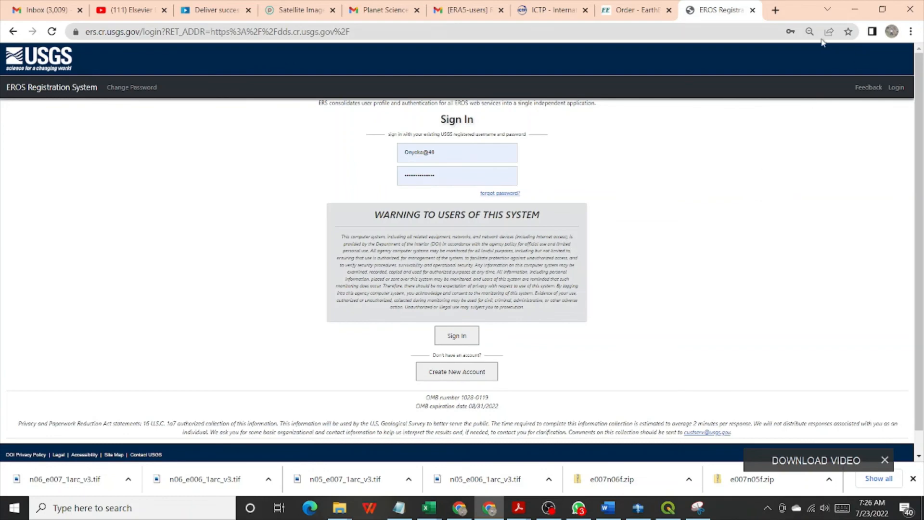
pyautogui.click(752, 9)
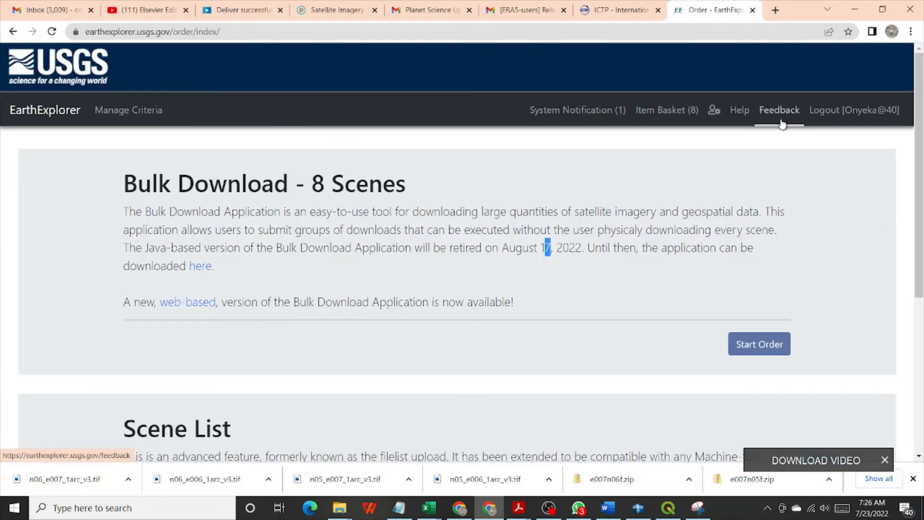
pyautogui.moveTo(644, 518)
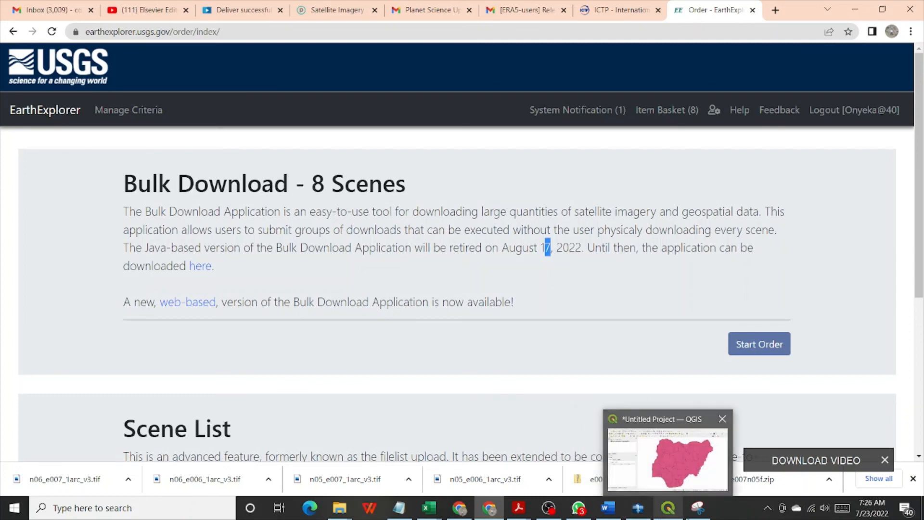
pyautogui.moveTo(698, 510)
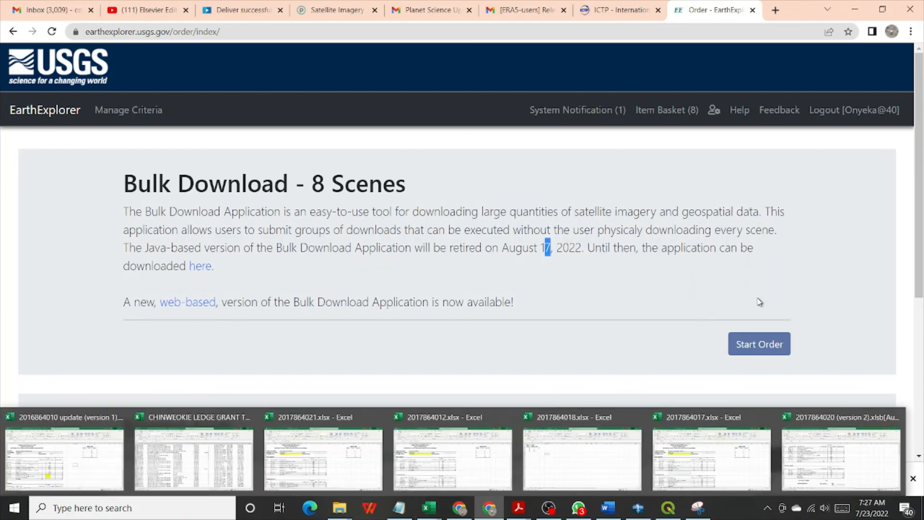